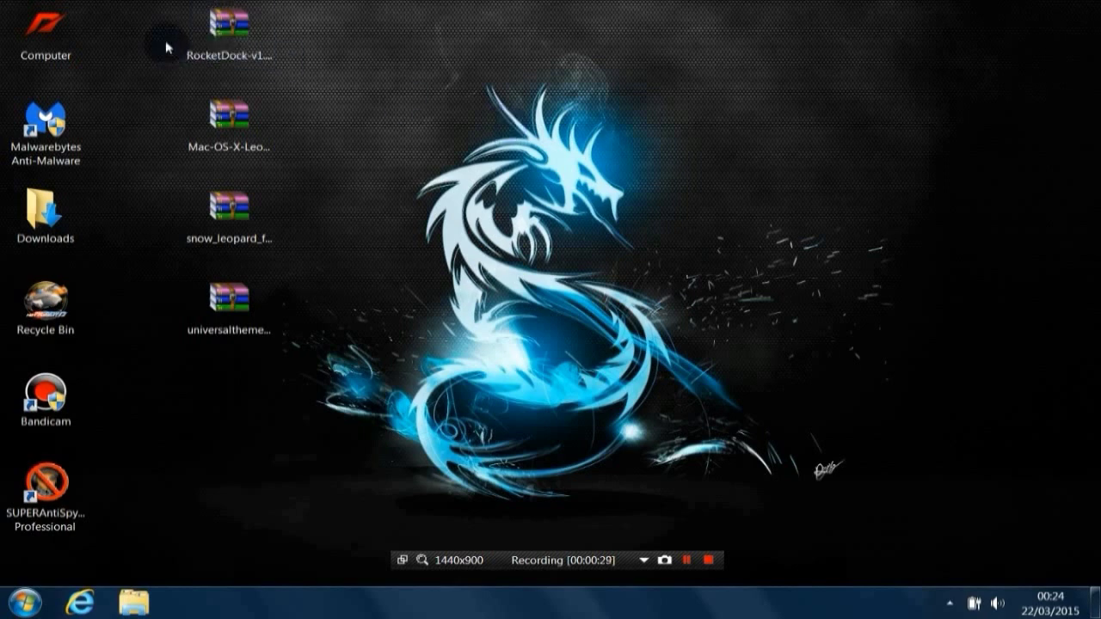
Extract the RocketDock archive into its own RocketDock-v1.3.5 folder on the desktop
{"action": "left_click_drag", "start_coordinate": [165, 40], "coordinate": [310, 396]}
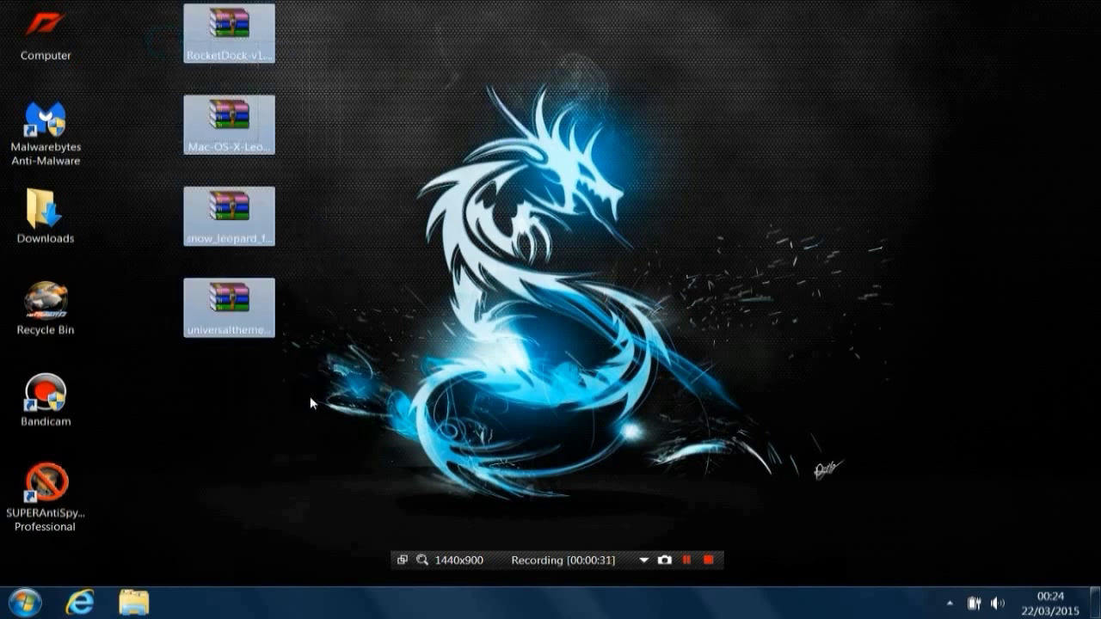
{"action": "left_click", "coordinate": [440, 334]}
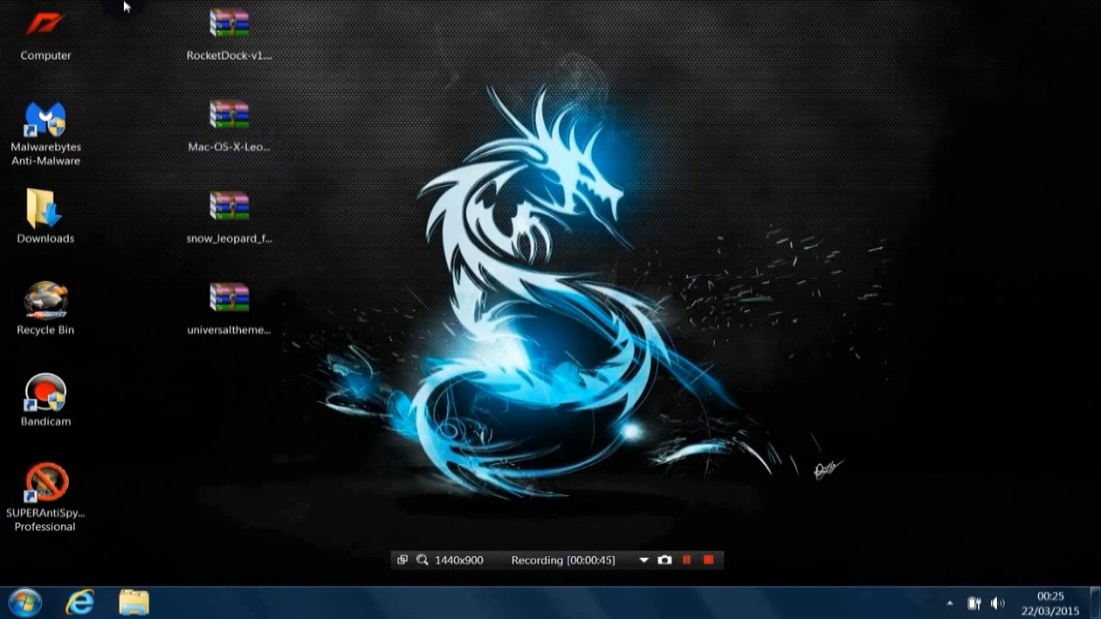
{"action": "right_click", "coordinate": [249, 47]}
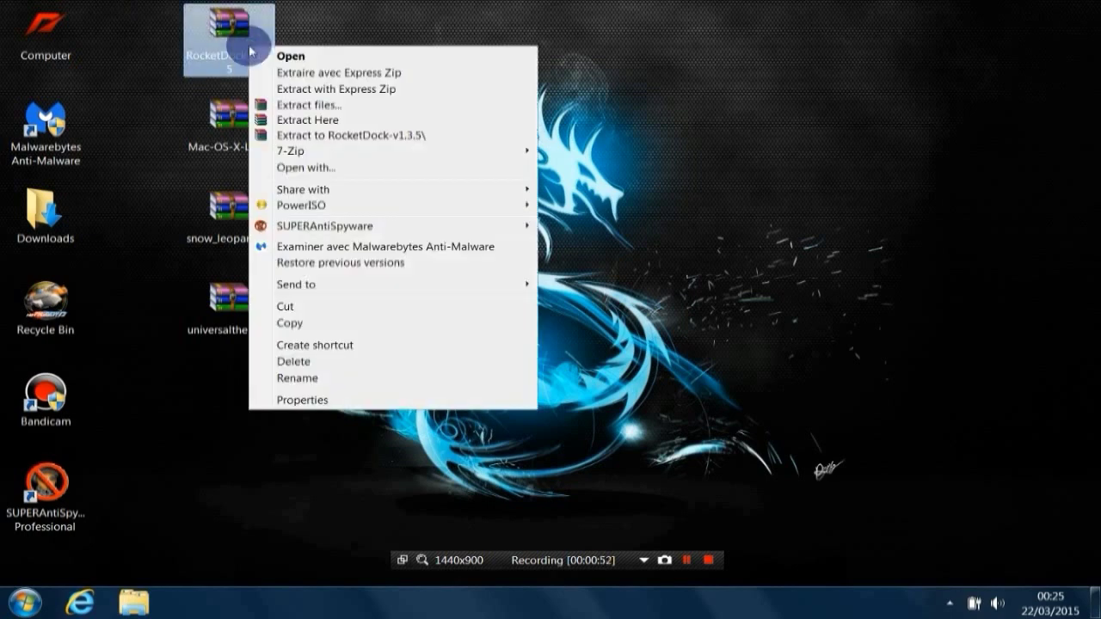
{"action": "left_click", "coordinate": [365, 137]}
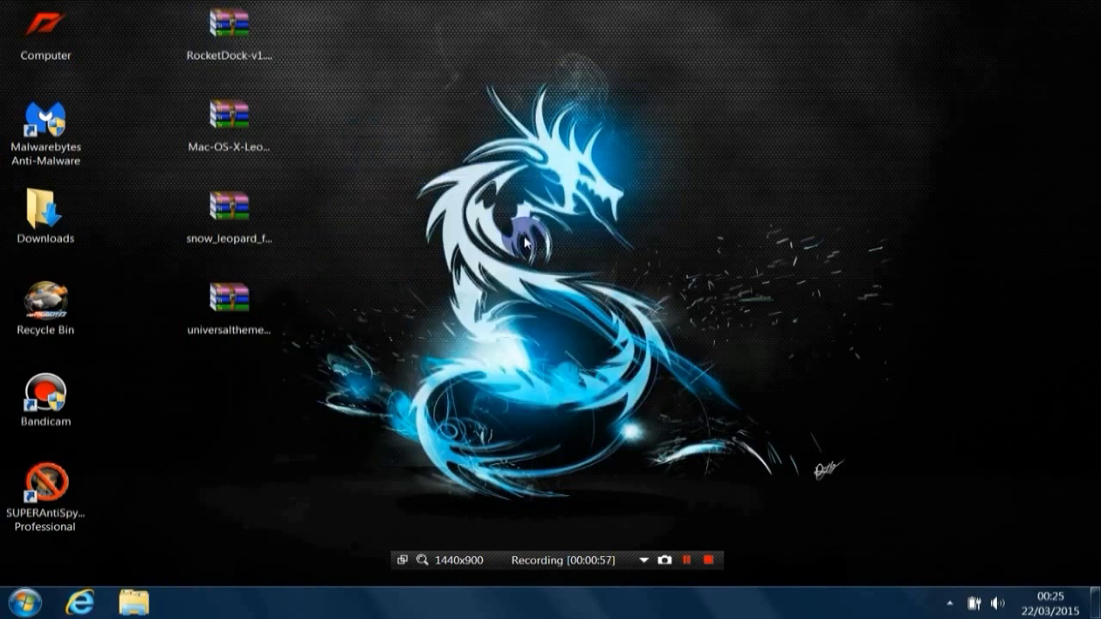
Open the RocketDock-v1.3.5 folder and select the RocketDock-v1.3.5 installer inside it
{"action": "left_click", "coordinate": [131, 57]}
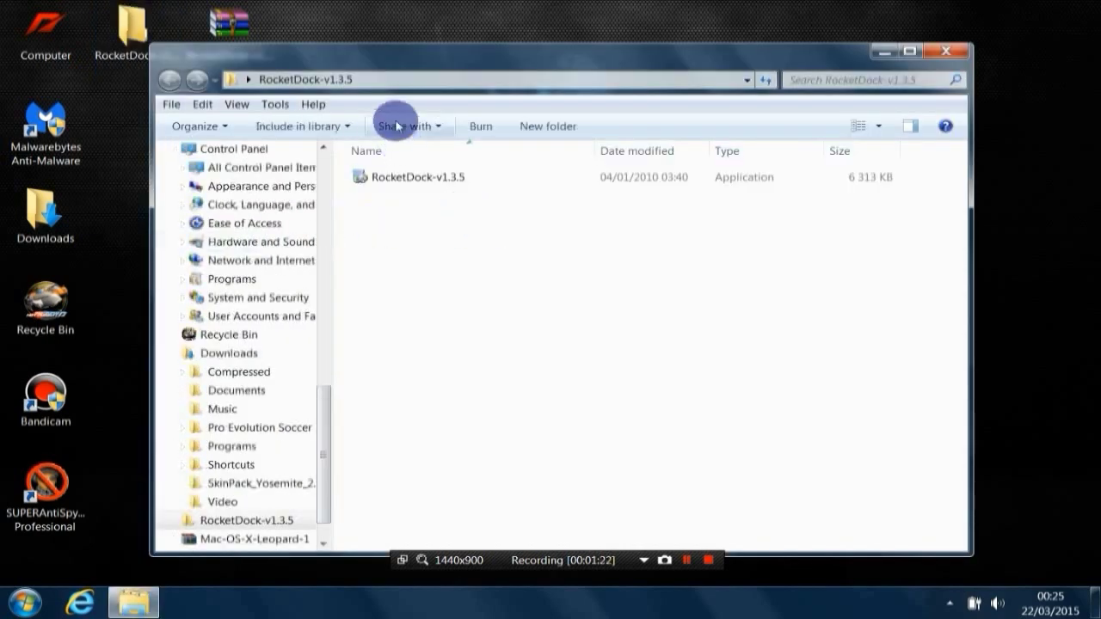
{"action": "left_click", "coordinate": [540, 181]}
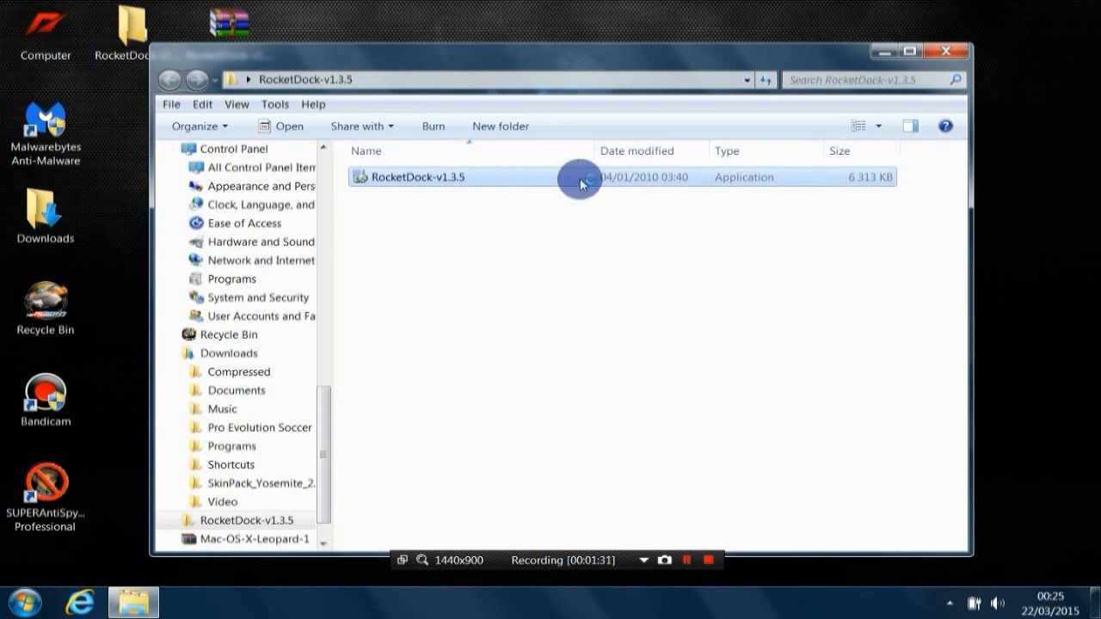
{"action": "left_click_drag", "start_coordinate": [580, 184], "coordinate": [568, 275]}
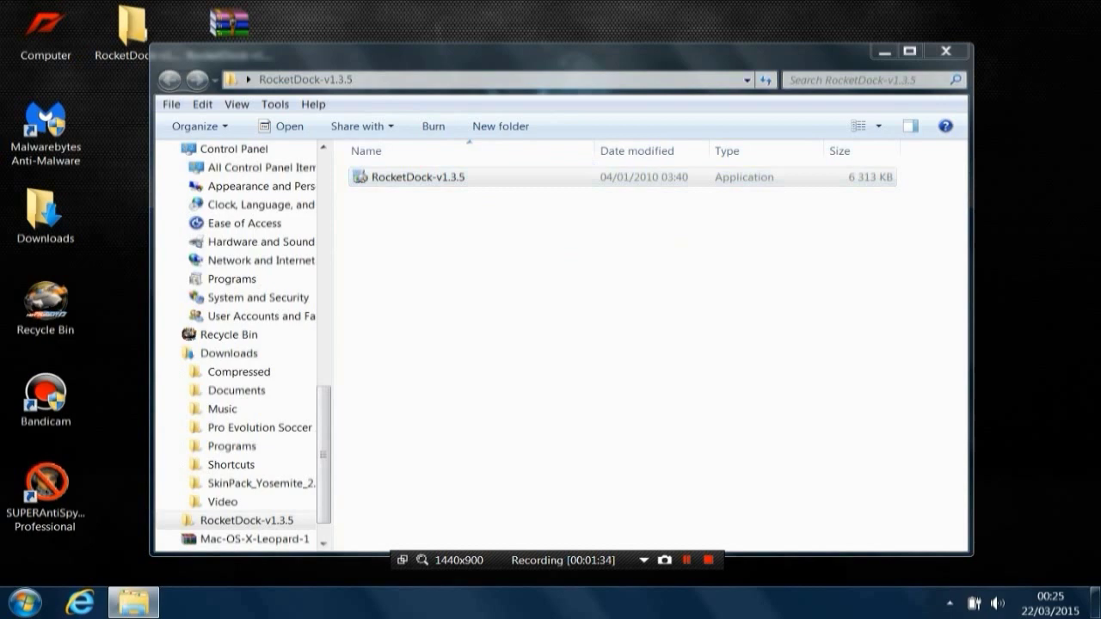
Run the installer in English, quit at the already-running warning, and close the RocketDock folder window
{"action": "left_click", "coordinate": [521, 281]}
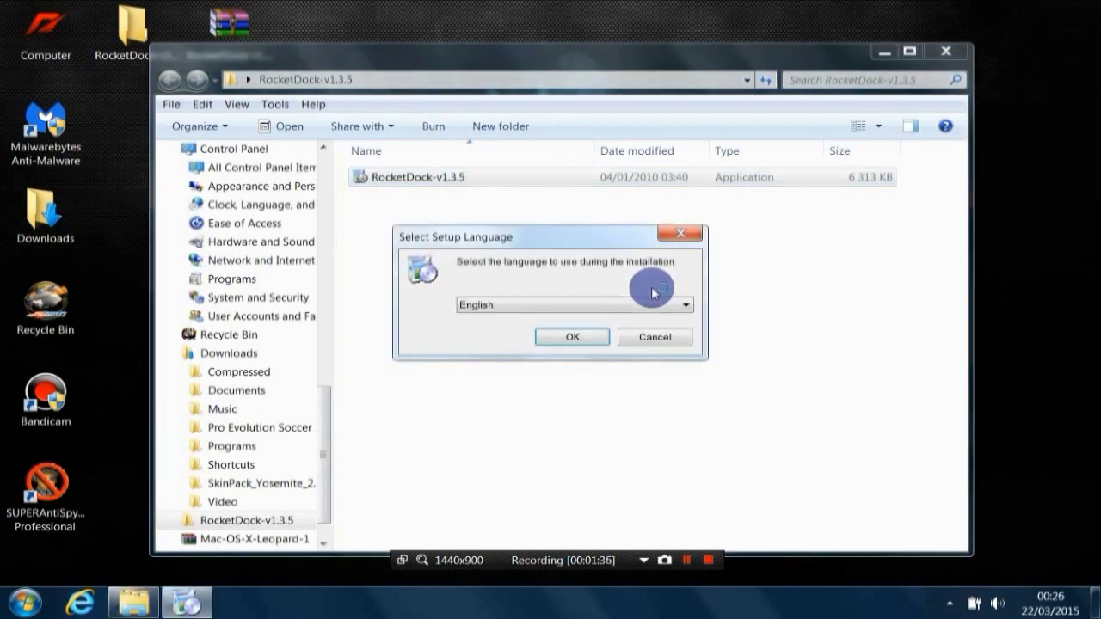
{"action": "left_click", "coordinate": [573, 337]}
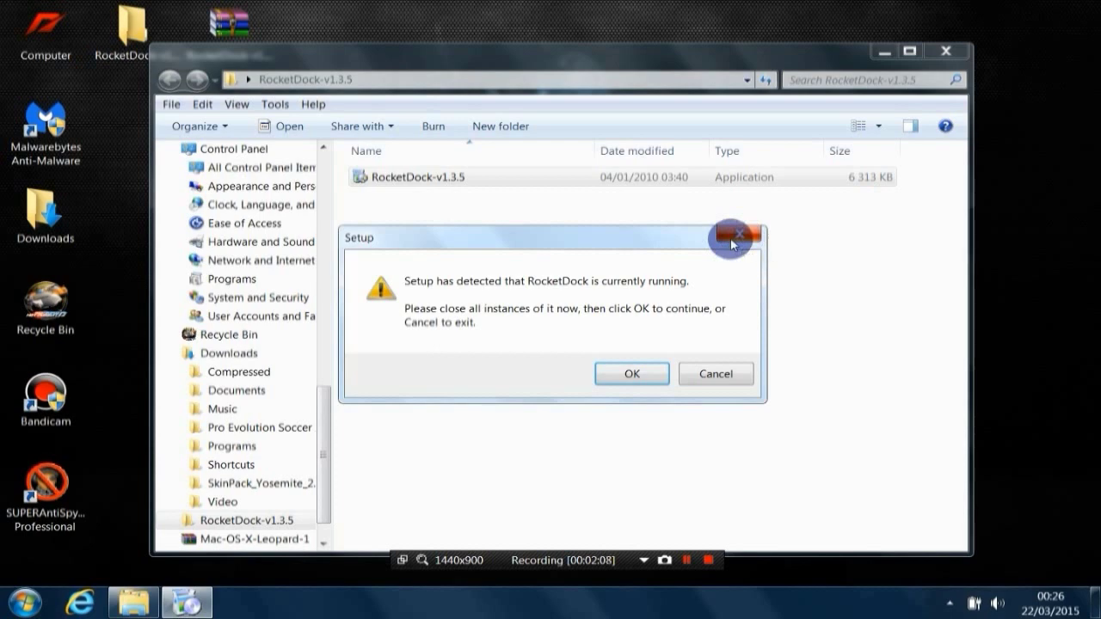
{"action": "left_click", "coordinate": [731, 238]}
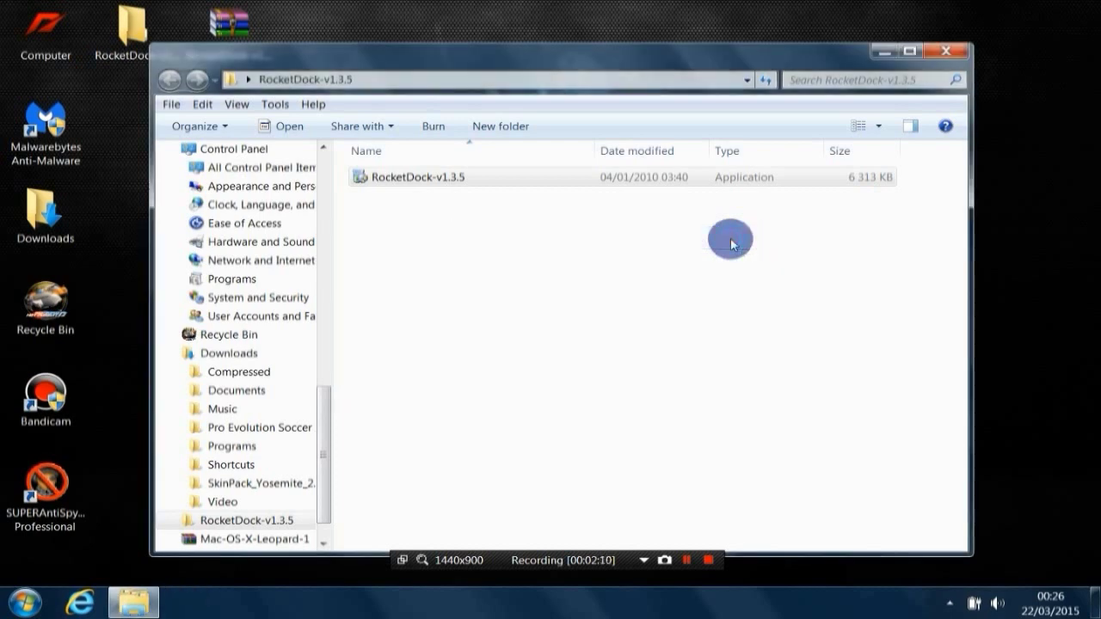
{"action": "left_click", "coordinate": [948, 52]}
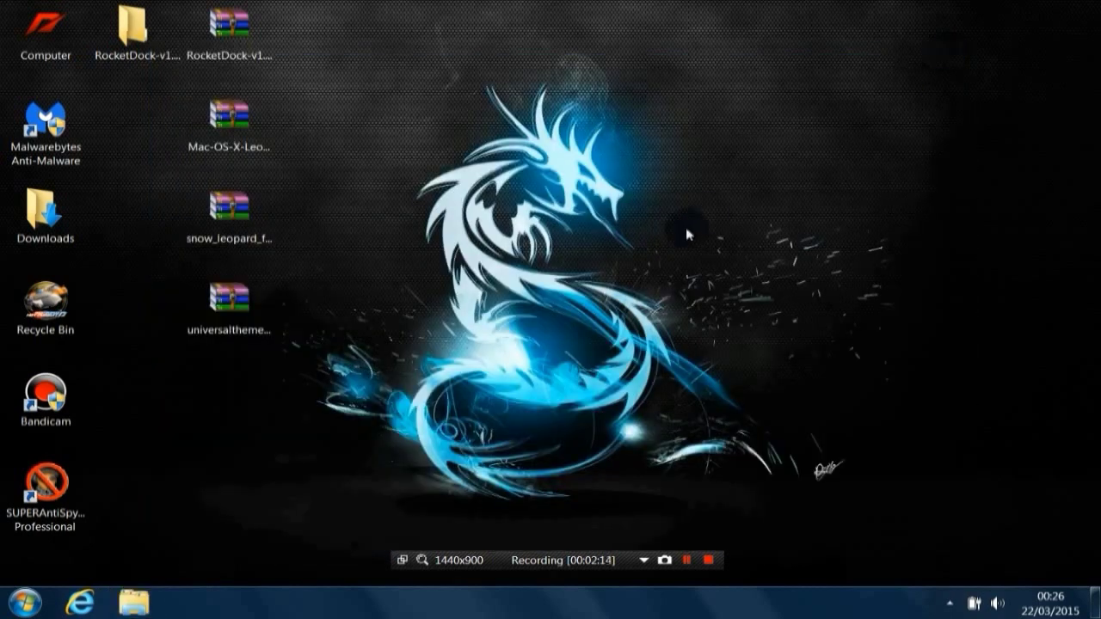
Reveal the auto-hidden RocketDock at the top edge, showing its Documents, Pictures, Music, Chrome, Paint, Word shortcuts
{"action": "mouse_move", "coordinate": [560, 2]}
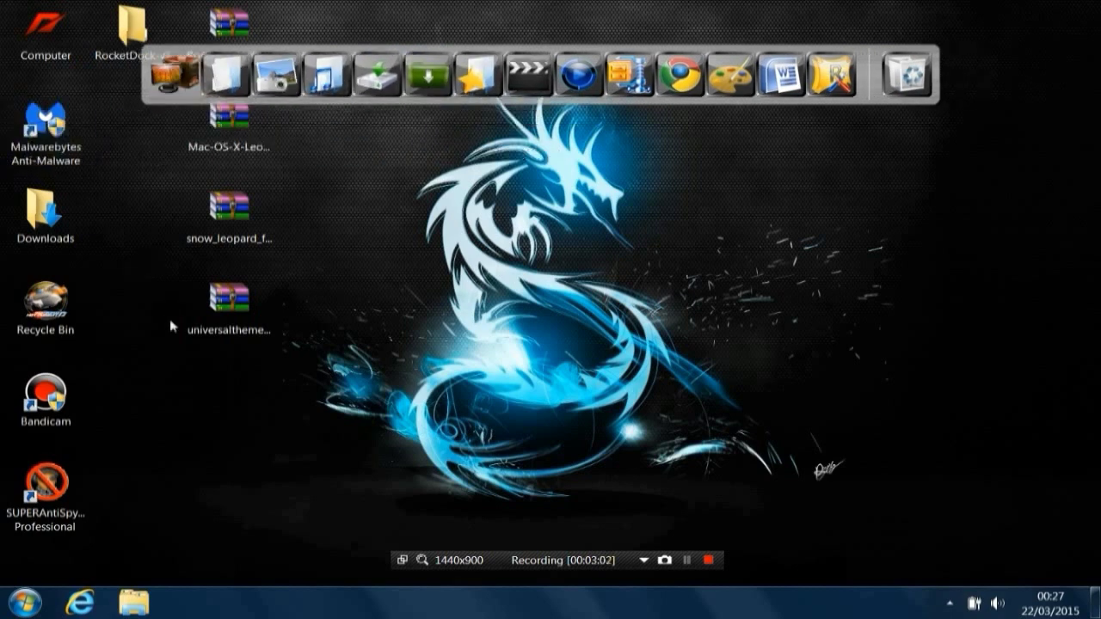
Drag the Malwarebytes shortcut onto the dock beside Downloads, launch it from there, then close it
{"action": "left_click", "coordinate": [29, 129]}
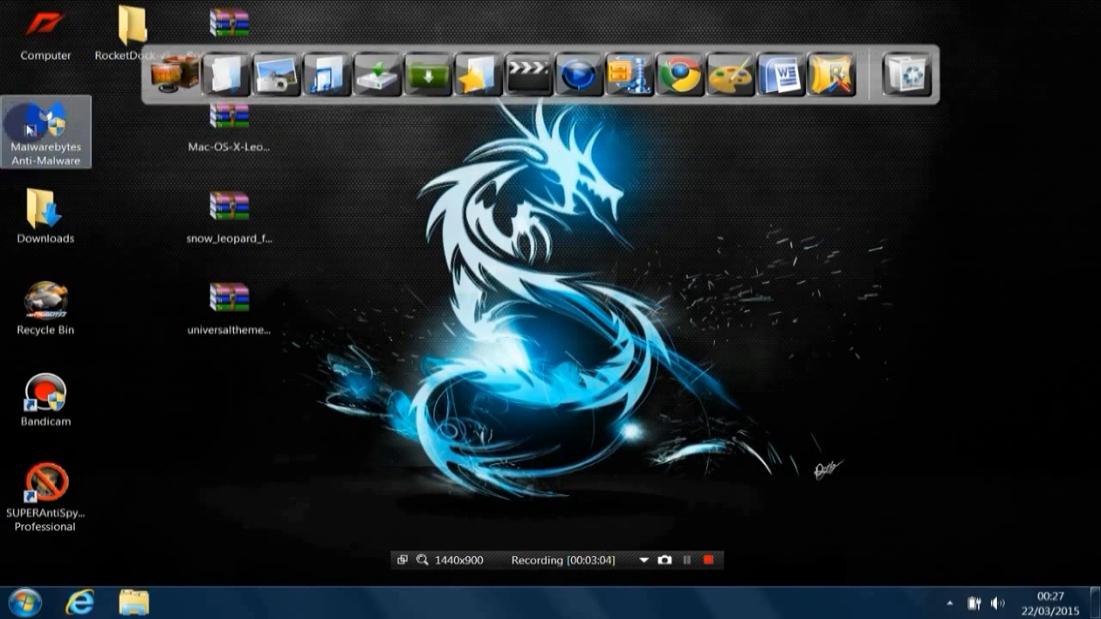
{"action": "left_click_drag", "start_coordinate": [28, 129], "coordinate": [405, 79]}
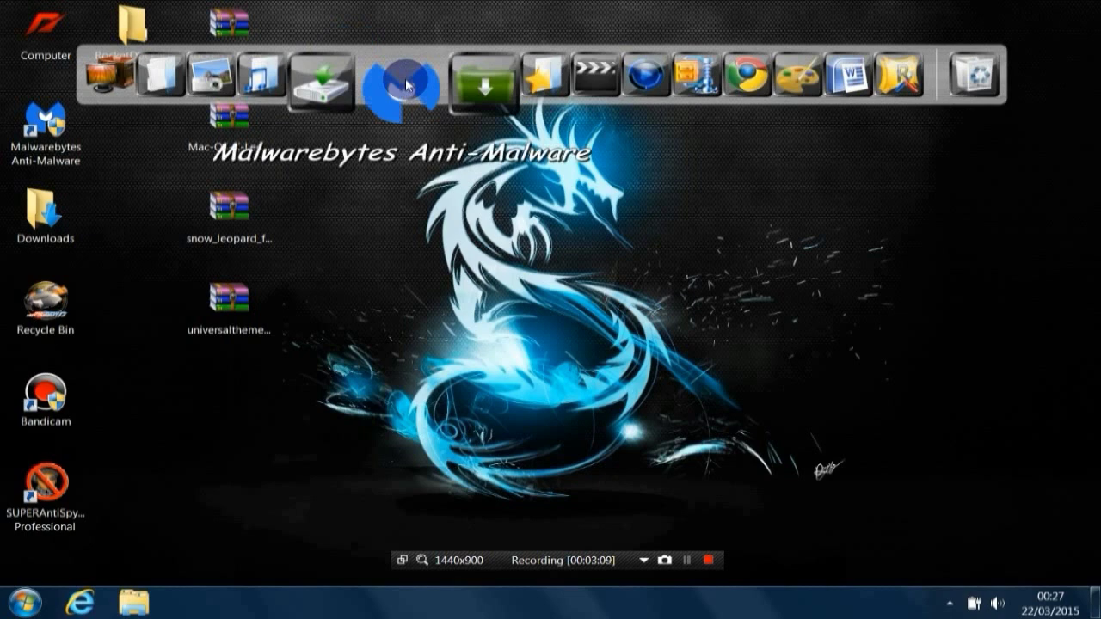
{"action": "left_click", "coordinate": [460, 205]}
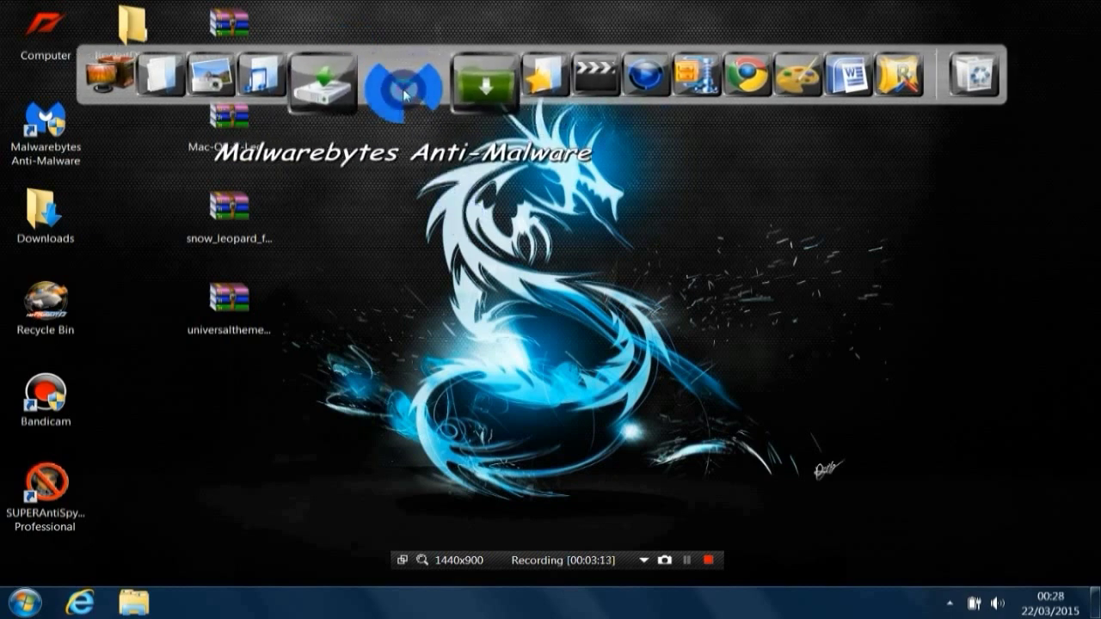
{"action": "left_click", "coordinate": [403, 90]}
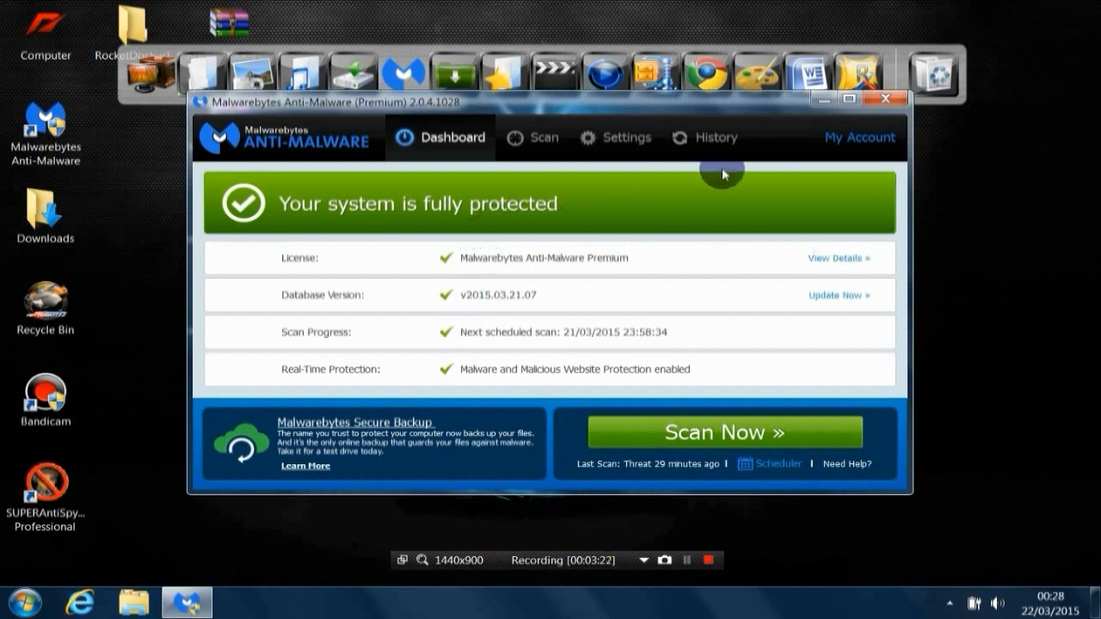
{"action": "left_click", "coordinate": [879, 100]}
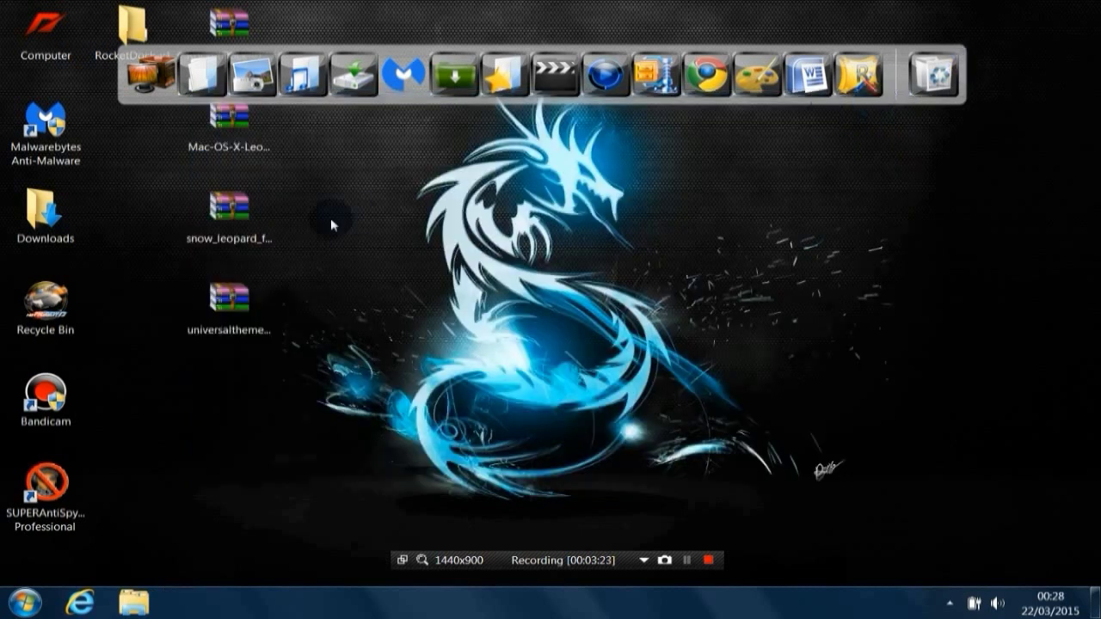
Drag the Malwarebytes Anti-Malware icon off the dock onto the desktop to delete it
{"action": "left_click", "coordinate": [408, 76]}
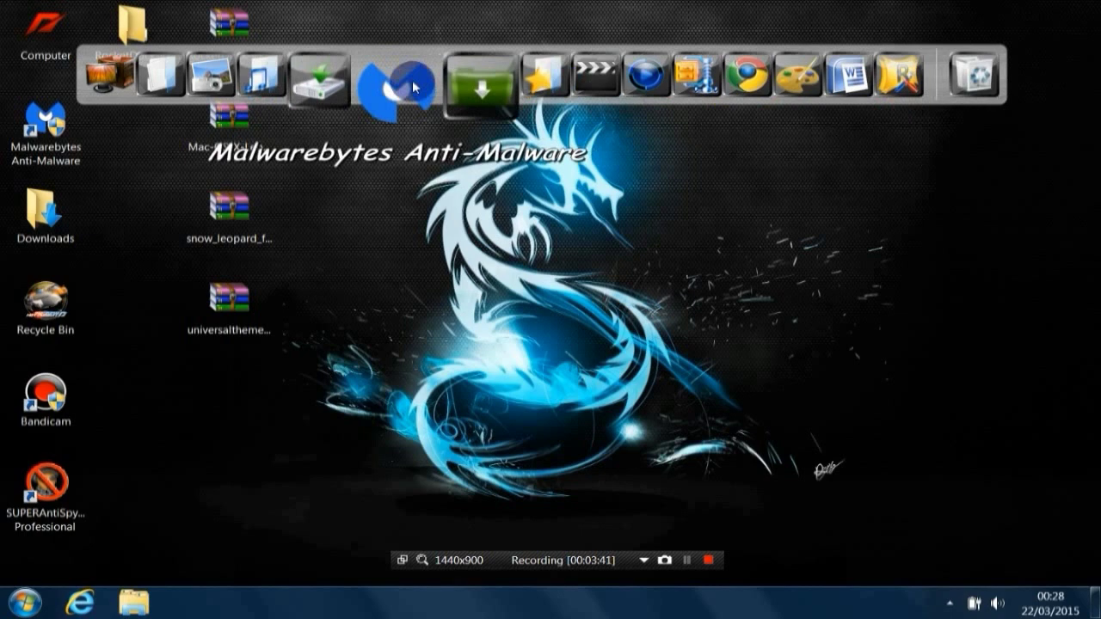
{"action": "left_click", "coordinate": [411, 86]}
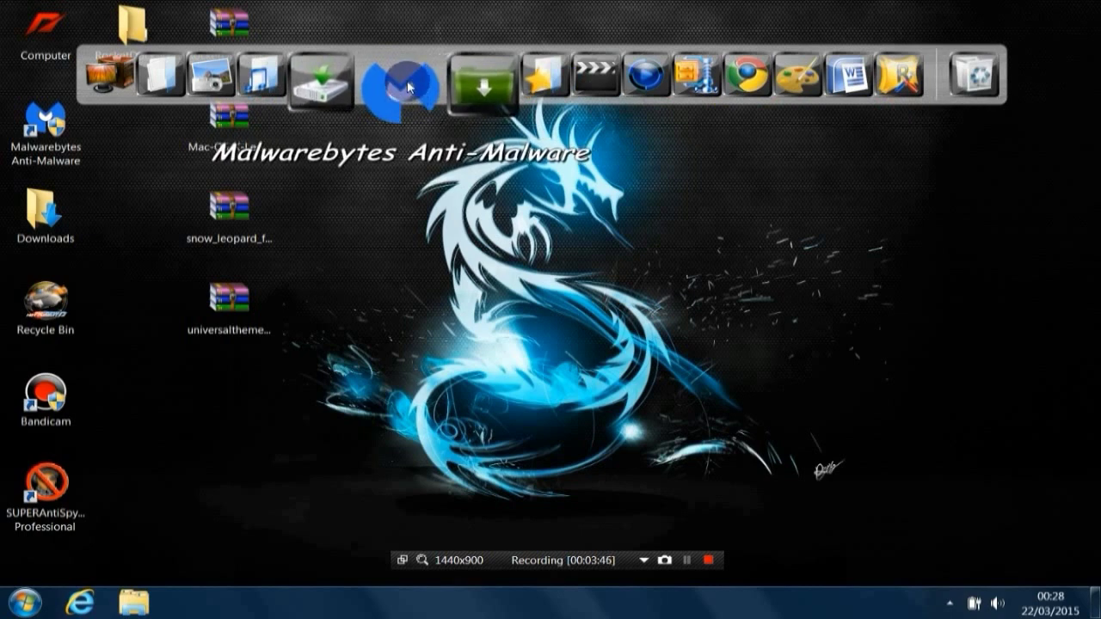
{"action": "left_click_drag", "start_coordinate": [408, 87], "coordinate": [393, 258]}
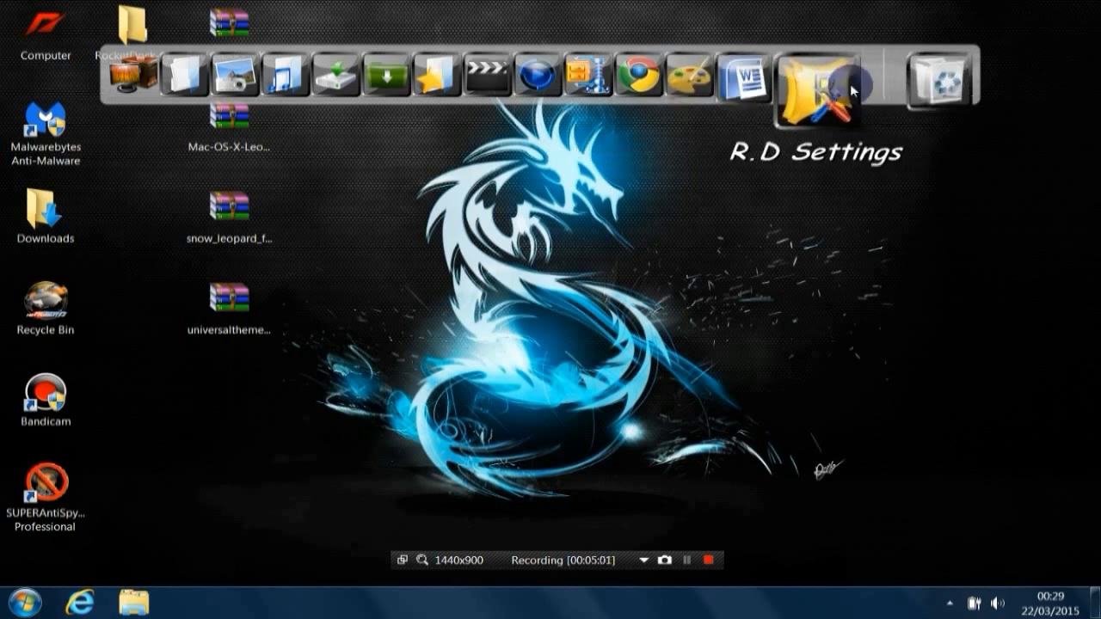
Open R.D Settings on its General page and leave the interface language as English
{"action": "left_click", "coordinate": [835, 90]}
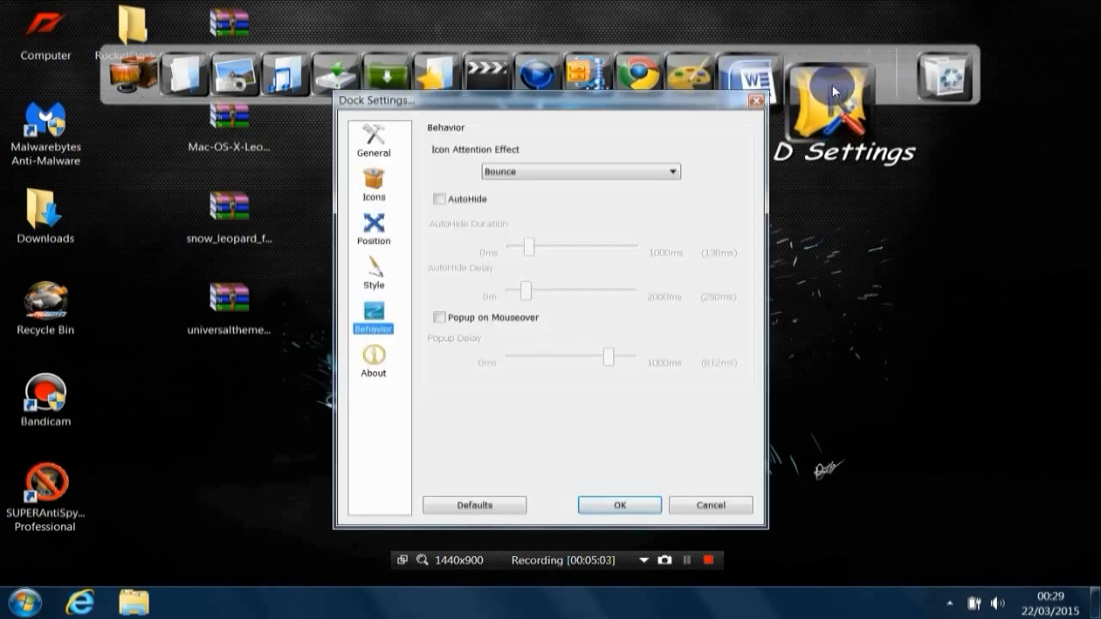
{"action": "left_click", "coordinate": [374, 138]}
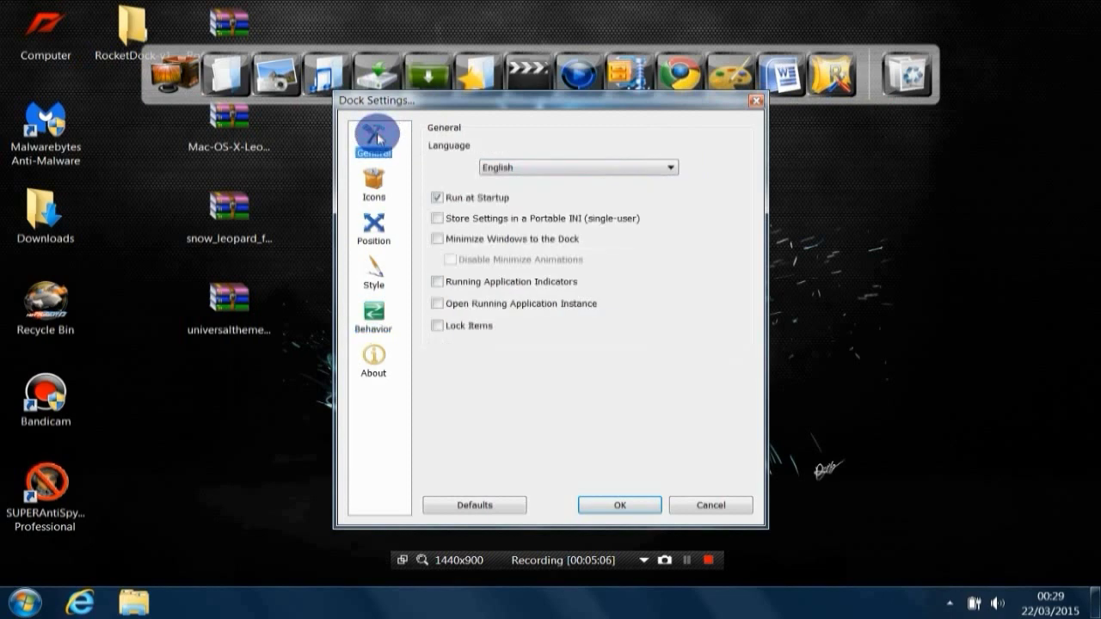
{"action": "left_click", "coordinate": [594, 168]}
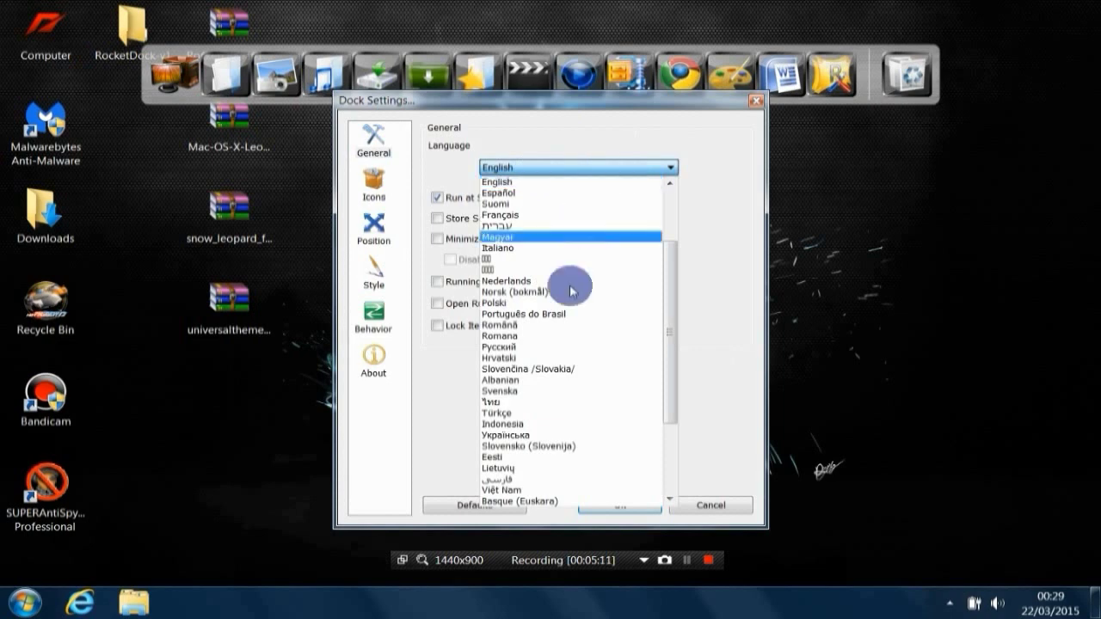
{"action": "left_click", "coordinate": [615, 170]}
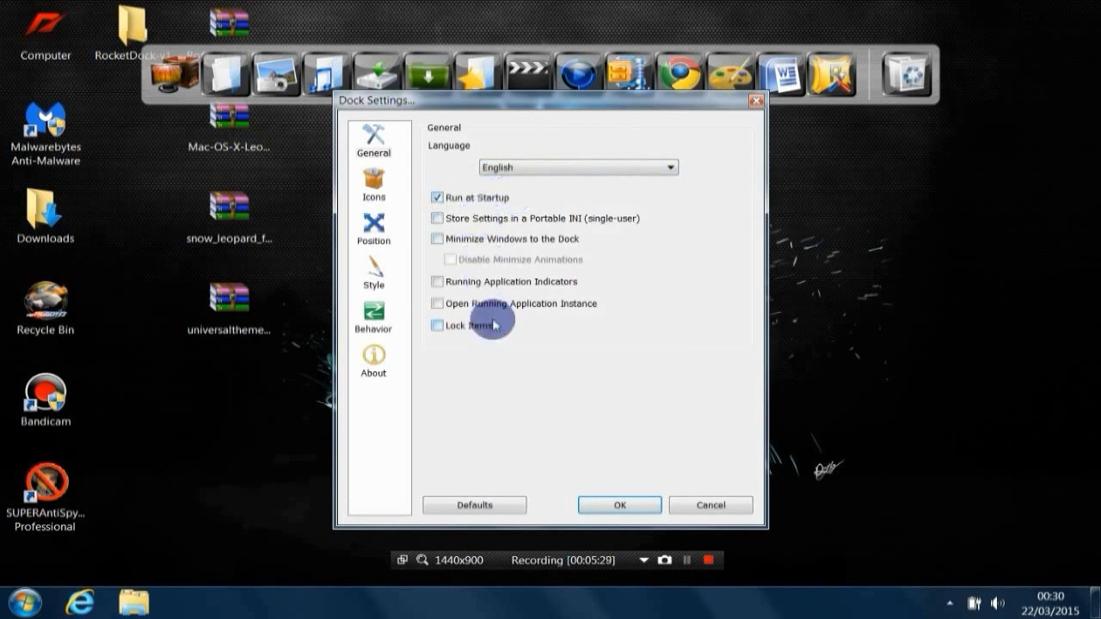
On the Icons page, keep Average Quality, adjust the icon size slider, and keep Zoom: Bubble hover
{"action": "left_click", "coordinate": [379, 192]}
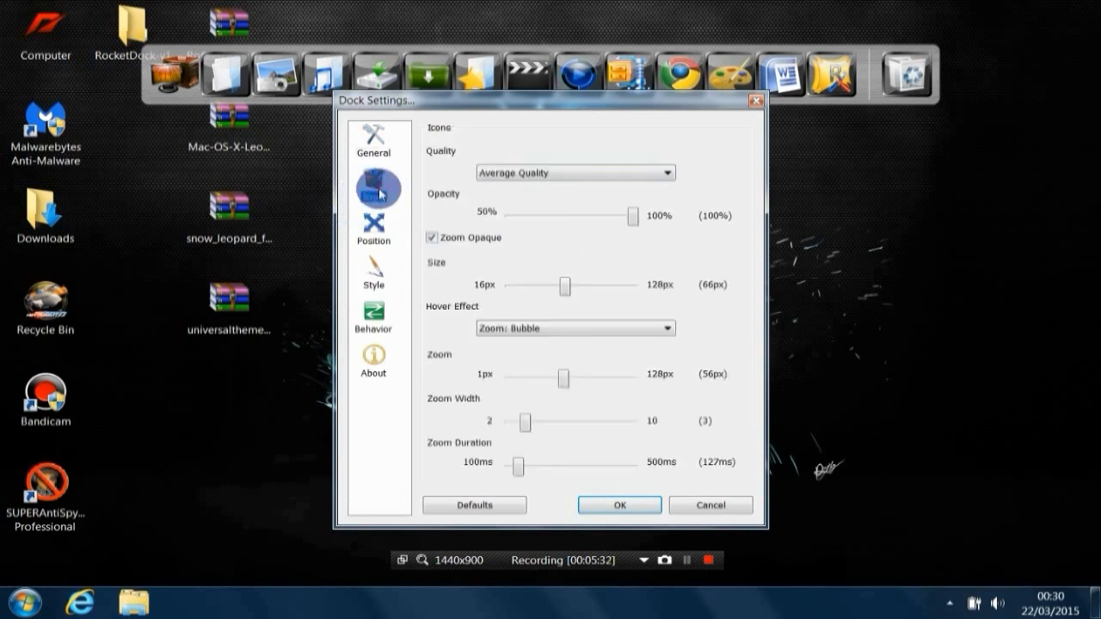
{"action": "left_click", "coordinate": [580, 175]}
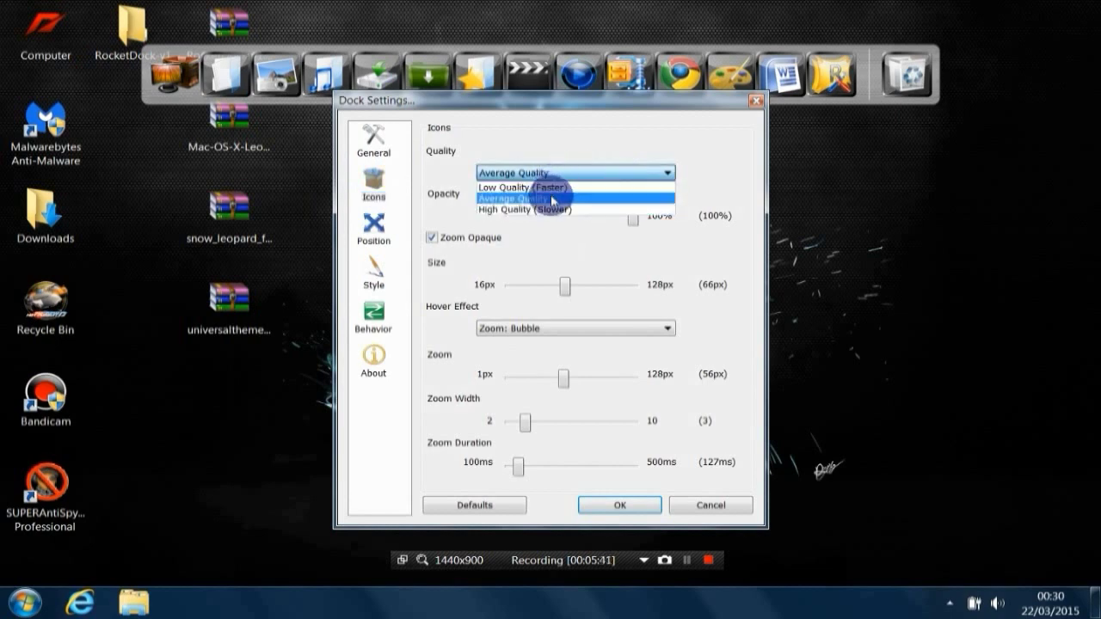
{"action": "left_click", "coordinate": [551, 198]}
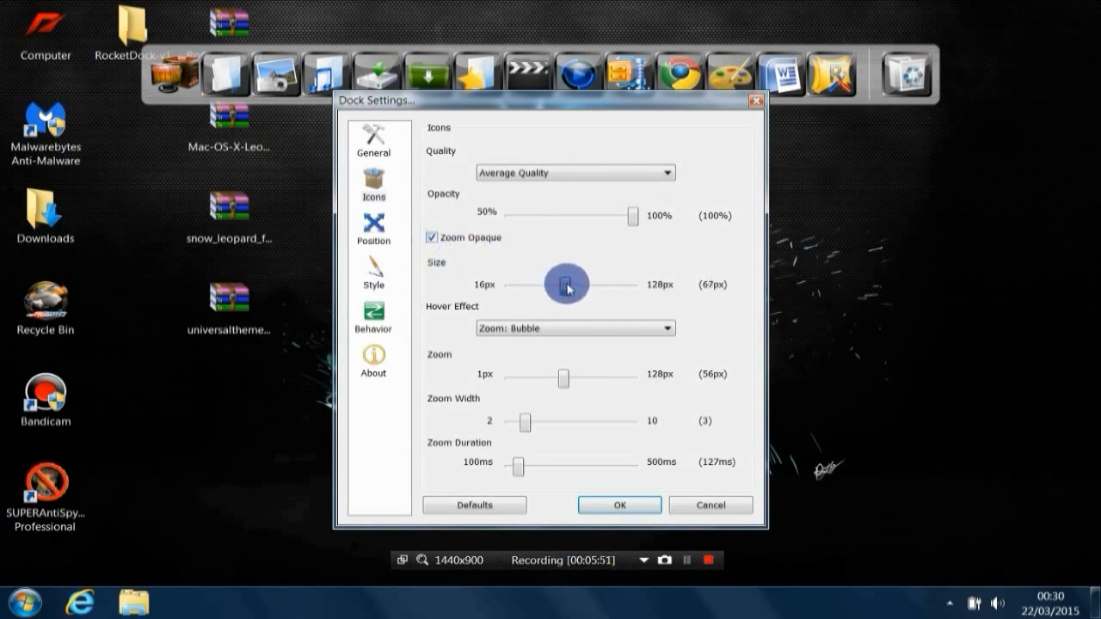
{"action": "mouse_move", "coordinate": [567, 288]}
{"action": "left_mouse_down"}
{"action": "mouse_move", "coordinate": [580, 284]}
{"action": "mouse_move", "coordinate": [546, 285]}
{"action": "mouse_move", "coordinate": [572, 290]}
{"action": "left_mouse_up"}
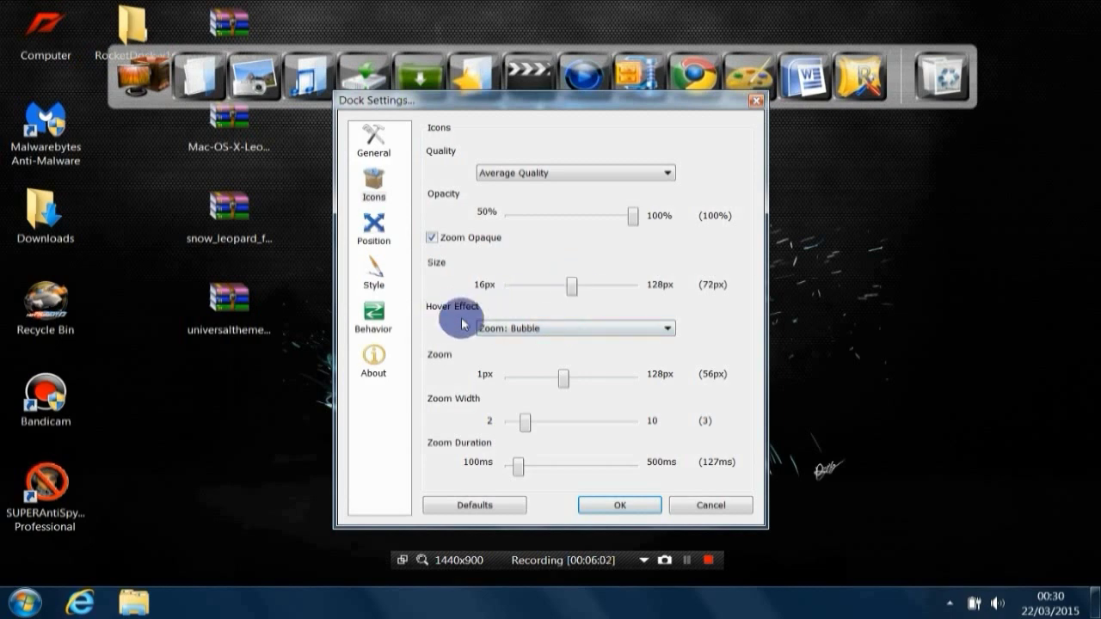
{"action": "left_click", "coordinate": [570, 329]}
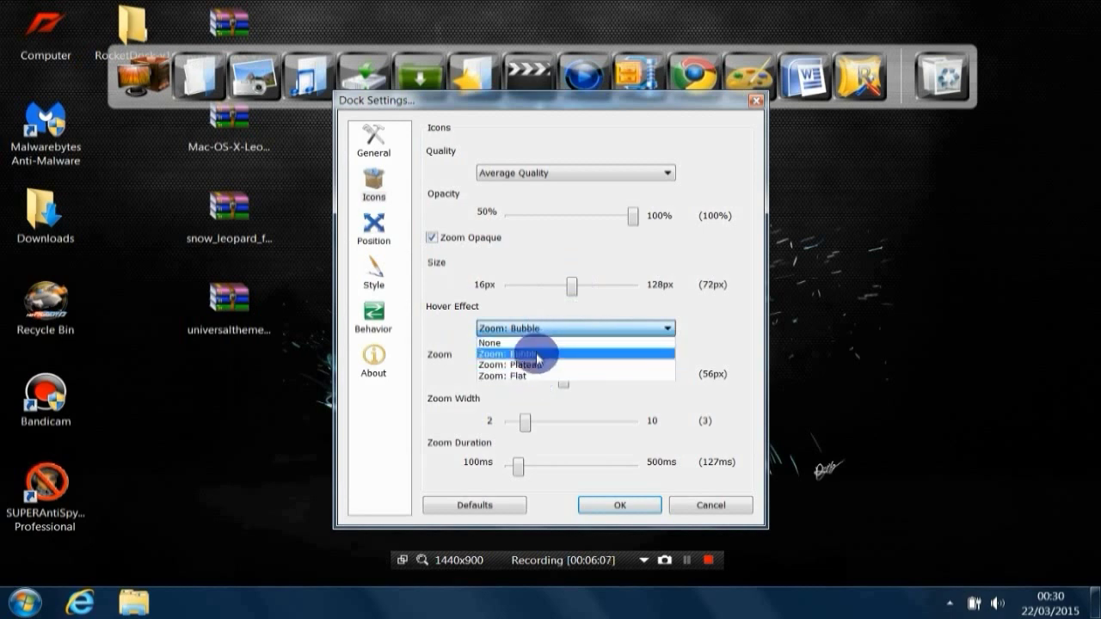
{"action": "left_click", "coordinate": [537, 354]}
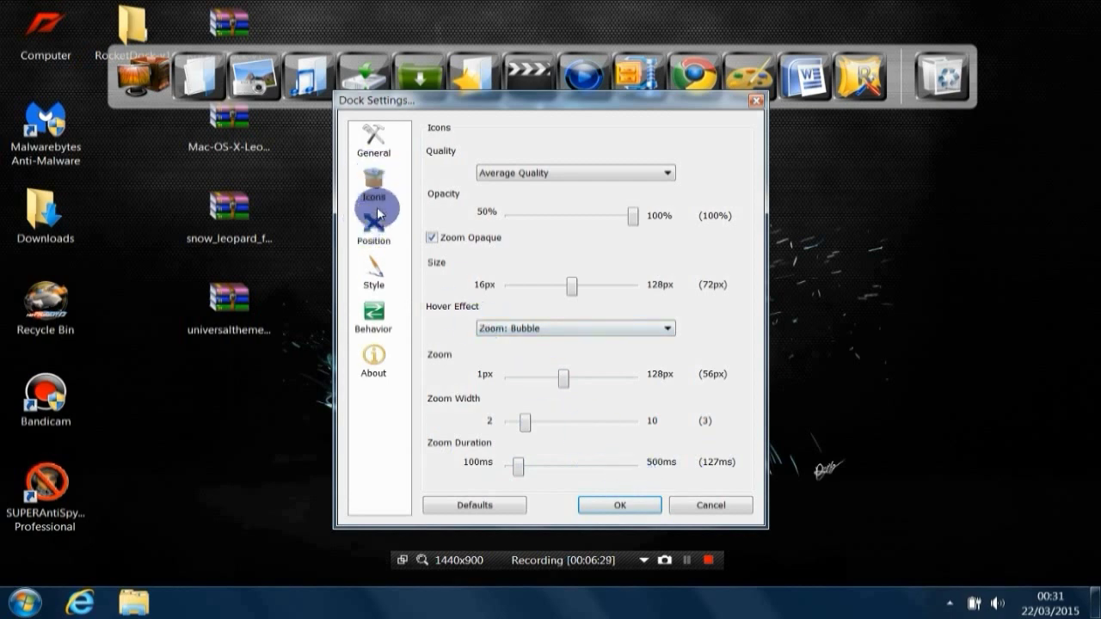
On the Position page, choose Bottom, then set Centering to -22% and Edge Offset to 75px
{"action": "left_click", "coordinate": [375, 237]}
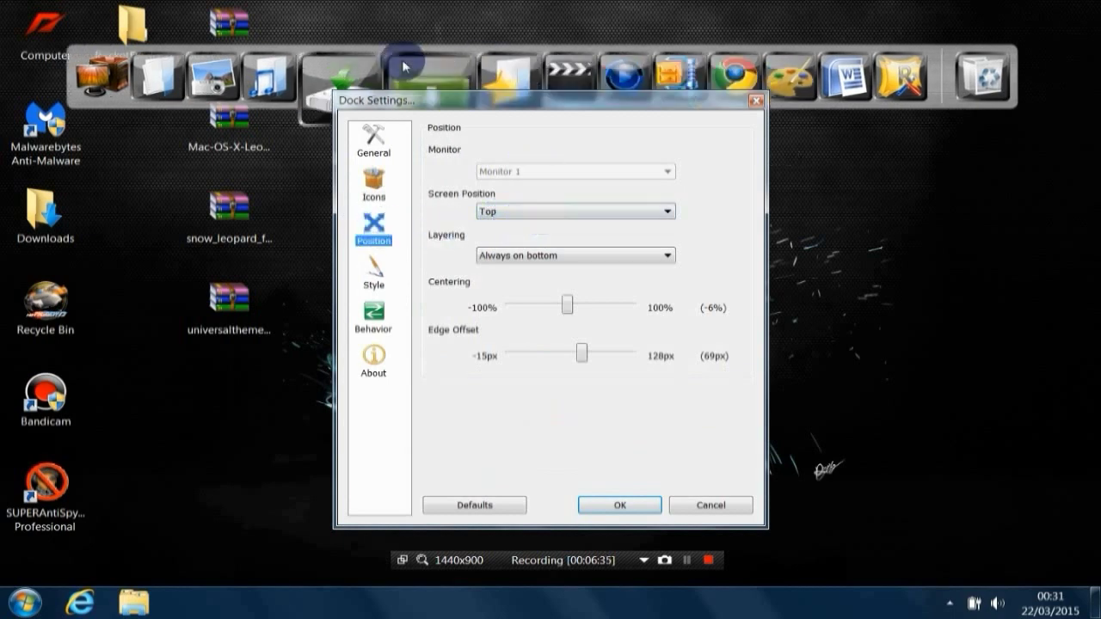
{"action": "left_click", "coordinate": [517, 212]}
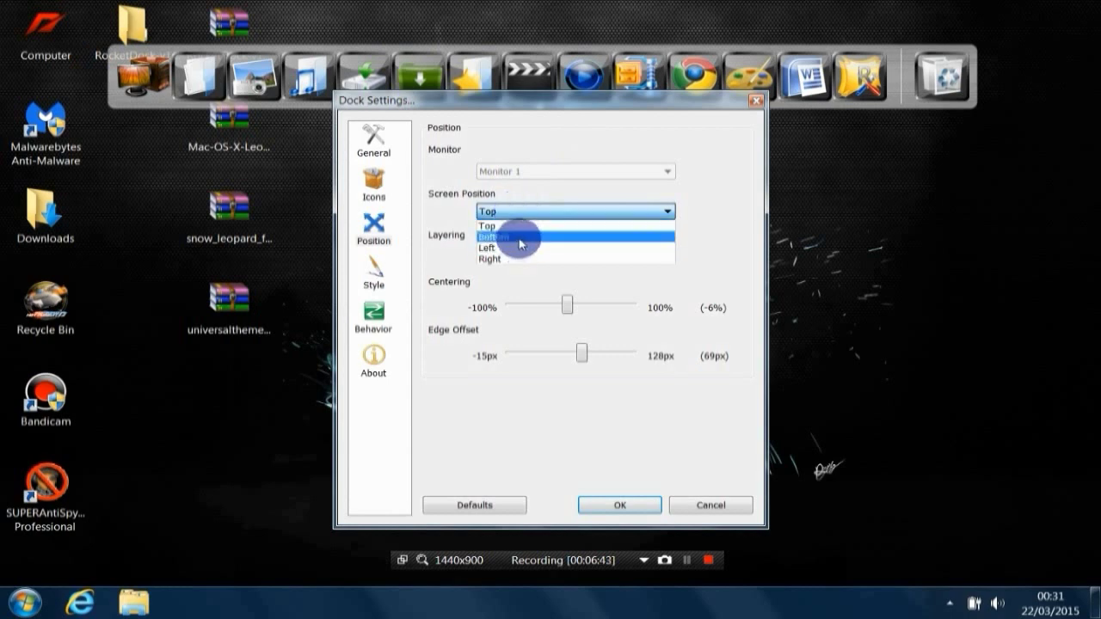
{"action": "left_click", "coordinate": [520, 244]}
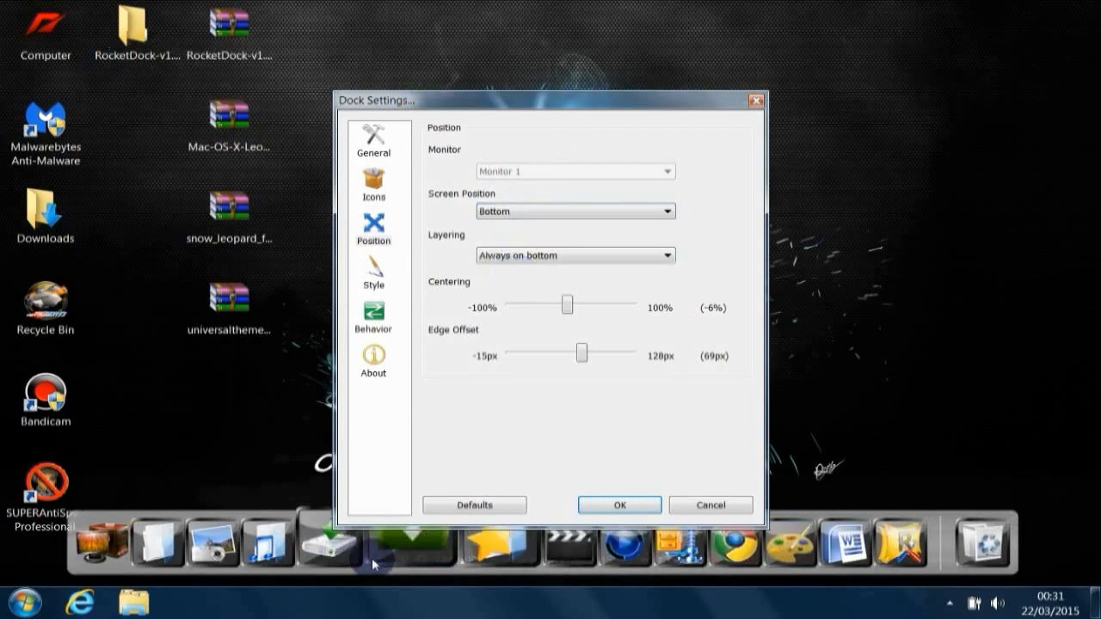
{"action": "left_click_drag", "start_coordinate": [626, 521], "coordinate": [606, 362]}
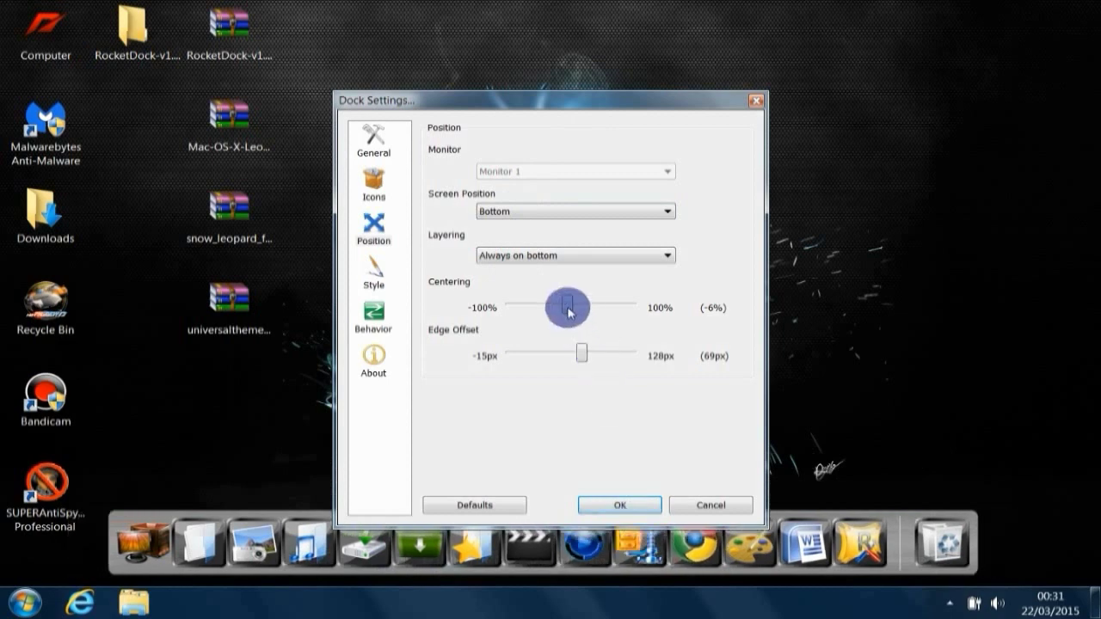
{"action": "mouse_move", "coordinate": [568, 312]}
{"action": "left_mouse_down"}
{"action": "mouse_move", "coordinate": [616, 312]}
{"action": "mouse_move", "coordinate": [524, 312]}
{"action": "mouse_move", "coordinate": [560, 315]}
{"action": "left_mouse_up"}
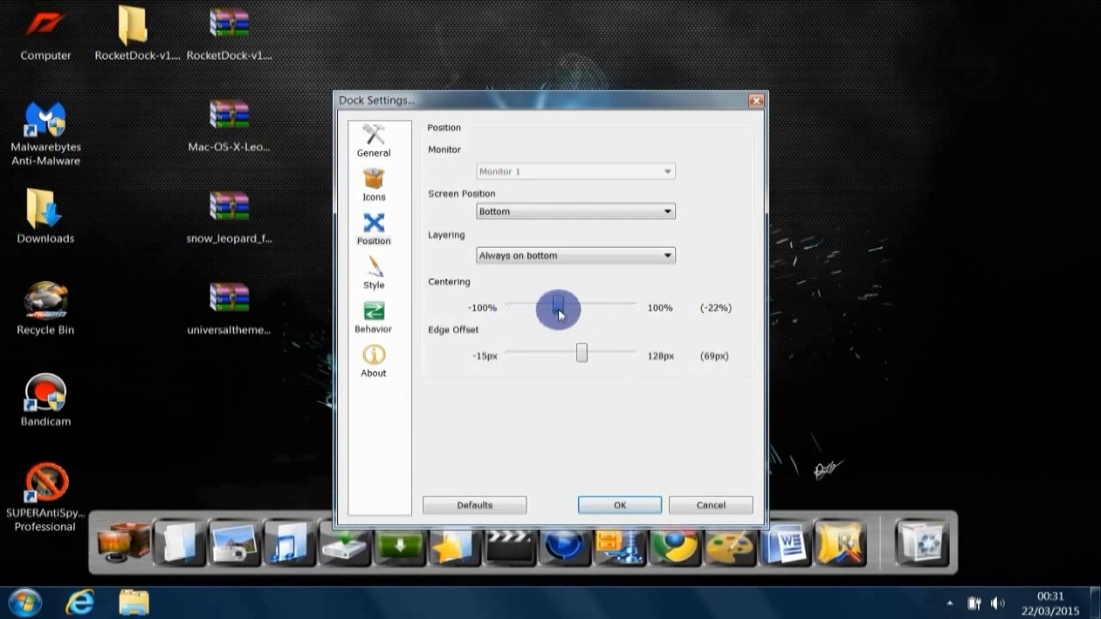
{"action": "mouse_move", "coordinate": [584, 358]}
{"action": "left_mouse_down"}
{"action": "mouse_move", "coordinate": [600, 360]}
{"action": "mouse_move", "coordinate": [570, 363]}
{"action": "mouse_move", "coordinate": [609, 361]}
{"action": "mouse_move", "coordinate": [579, 363]}
{"action": "mouse_move", "coordinate": [602, 360]}
{"action": "mouse_move", "coordinate": [588, 360]}
{"action": "left_mouse_up"}
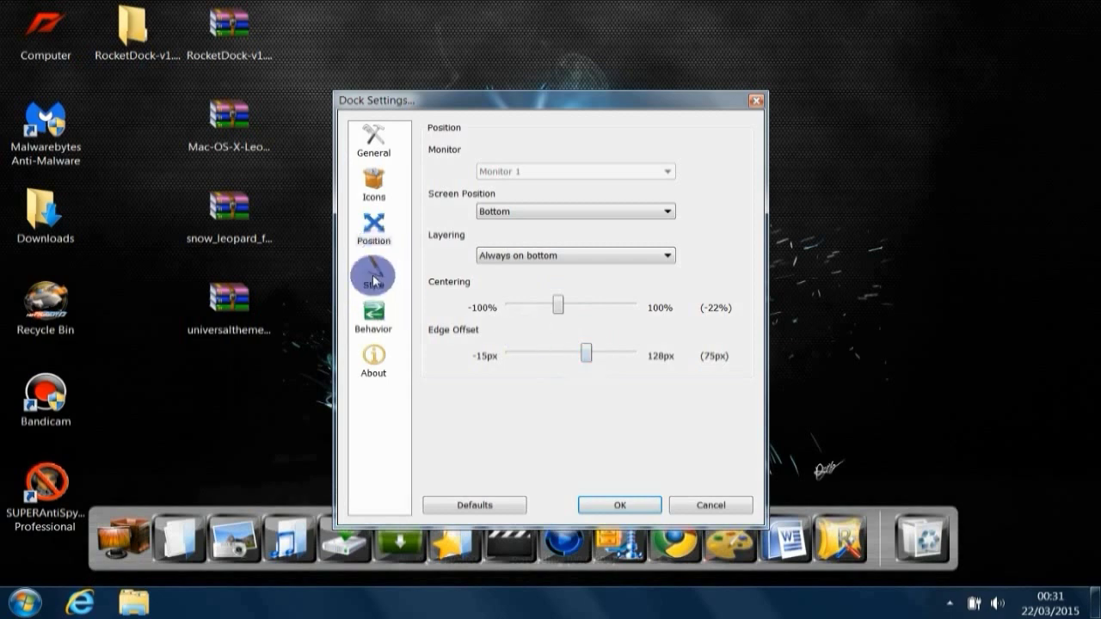
Check the Style and Behavior pages, leave Icon Attention Effect on Bounce, and confirm with OK
{"action": "left_click", "coordinate": [375, 280]}
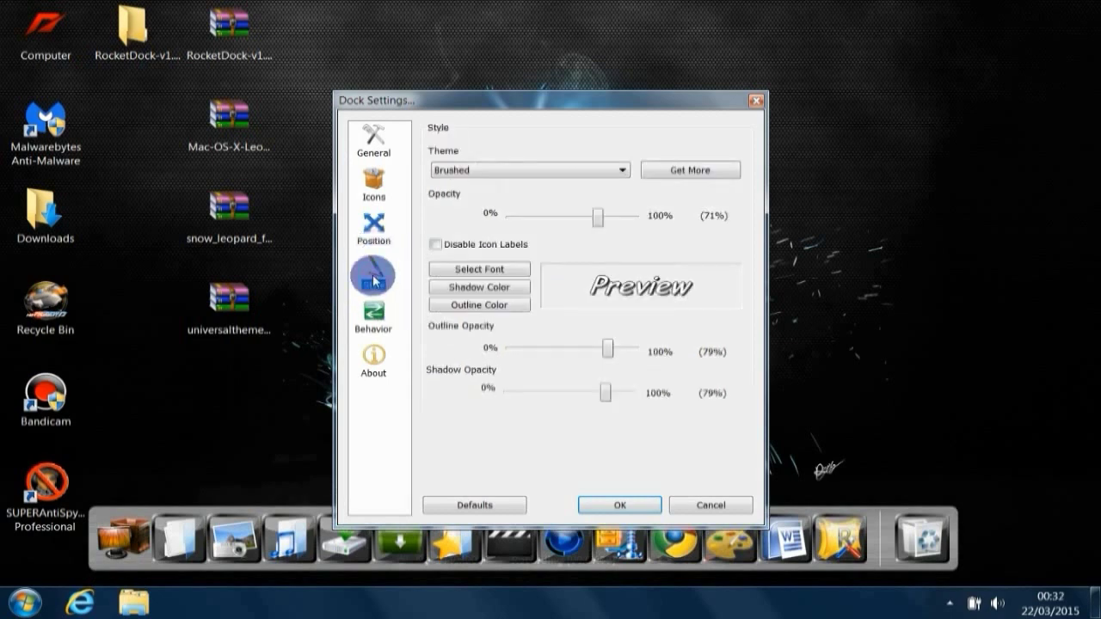
{"action": "left_click", "coordinate": [372, 320]}
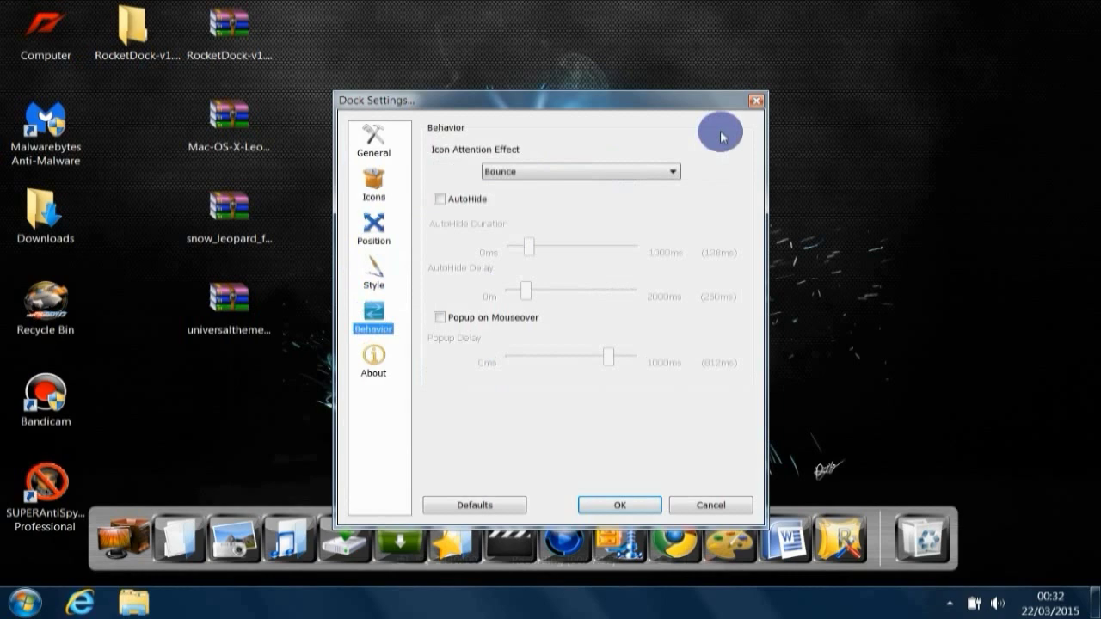
{"action": "left_click", "coordinate": [625, 173]}
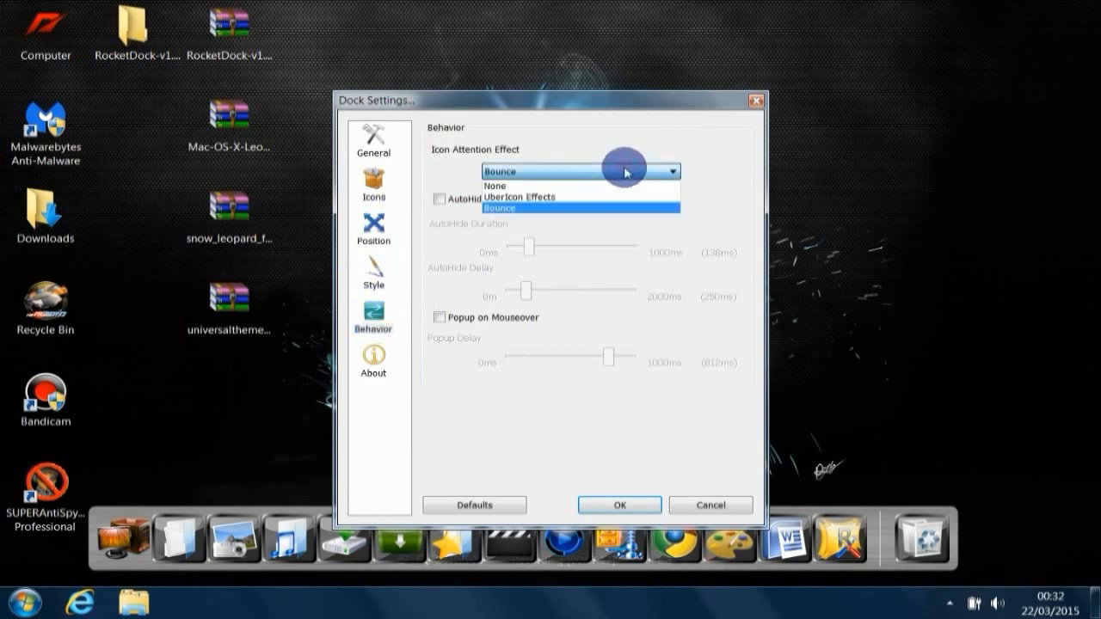
{"action": "left_click", "coordinate": [582, 210]}
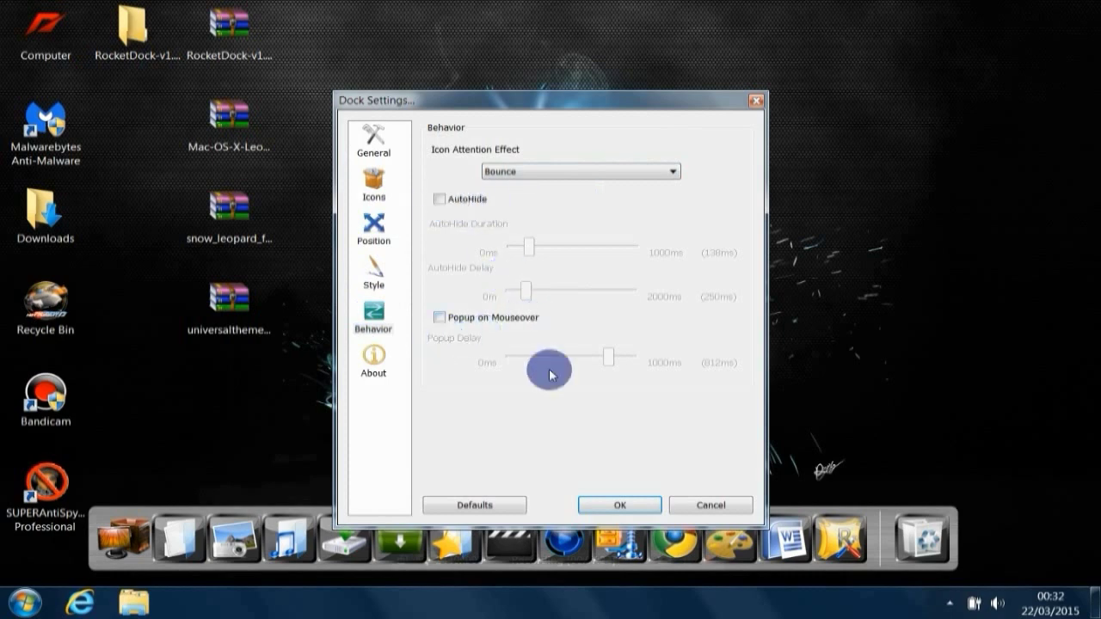
{"action": "left_click", "coordinate": [621, 507]}
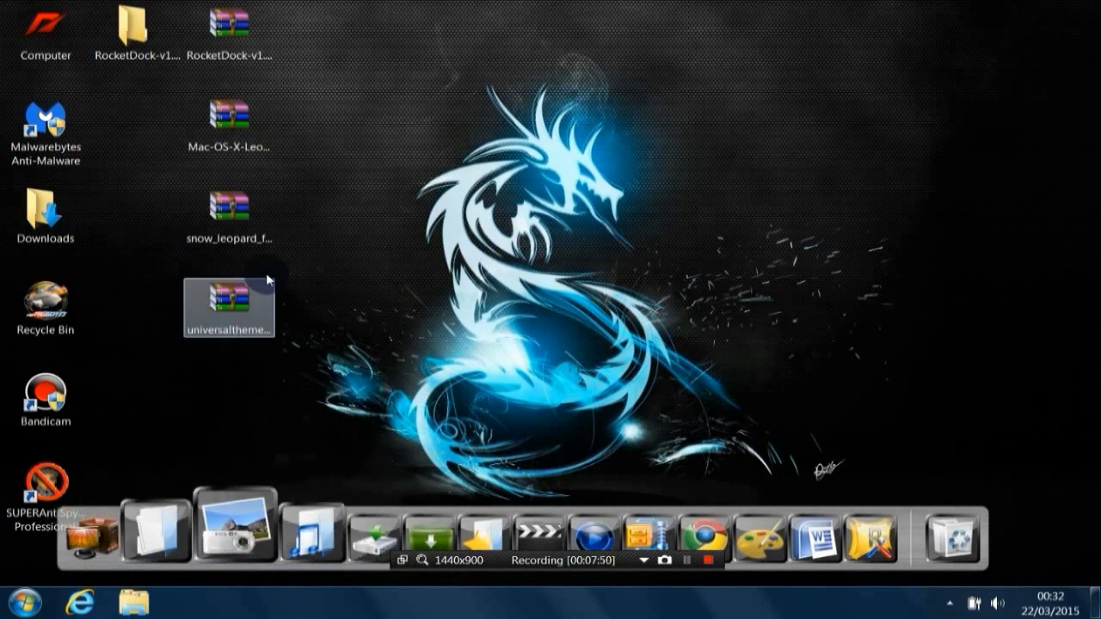
Extract the Mac OS X Leopard archive into a Mac-OS-X-Leopard-1 folder
{"action": "left_click", "coordinate": [239, 123]}
{"action": "right_click", "coordinate": [240, 121]}
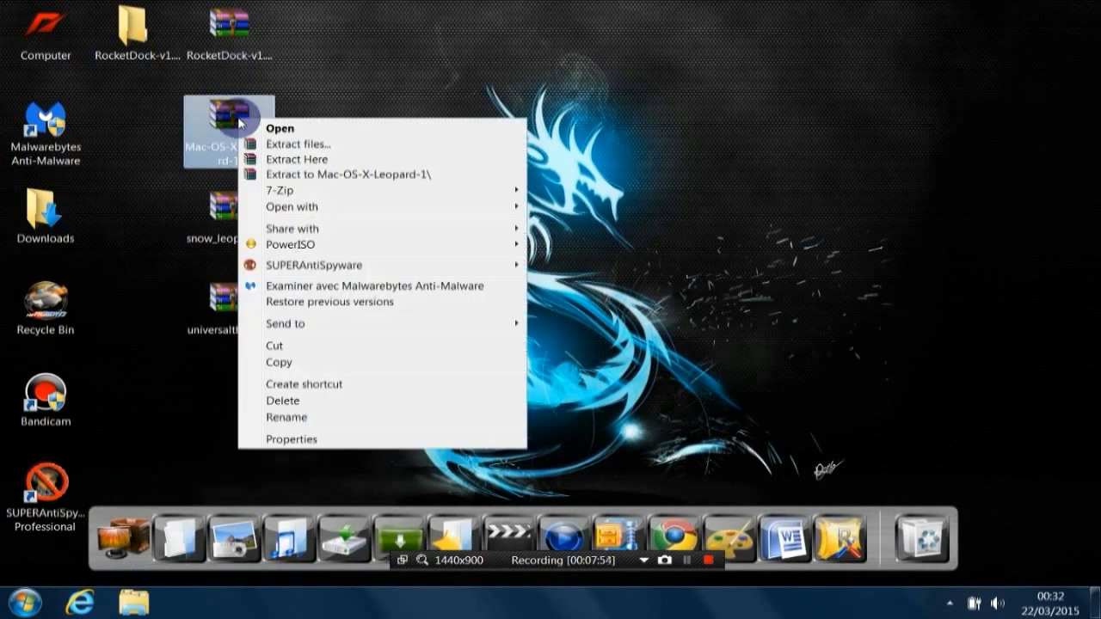
{"action": "left_click", "coordinate": [357, 175]}
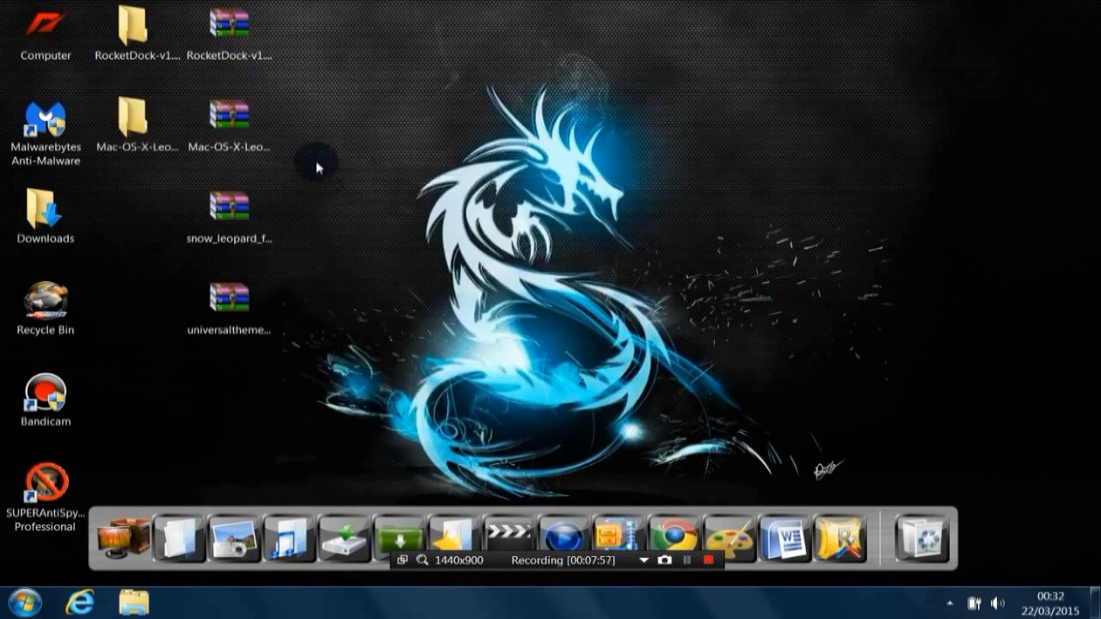
Open Mac-OS-X-Leopard-1 and copy the Mac OS X Leopard folder inside it
{"action": "left_click", "coordinate": [135, 140]}
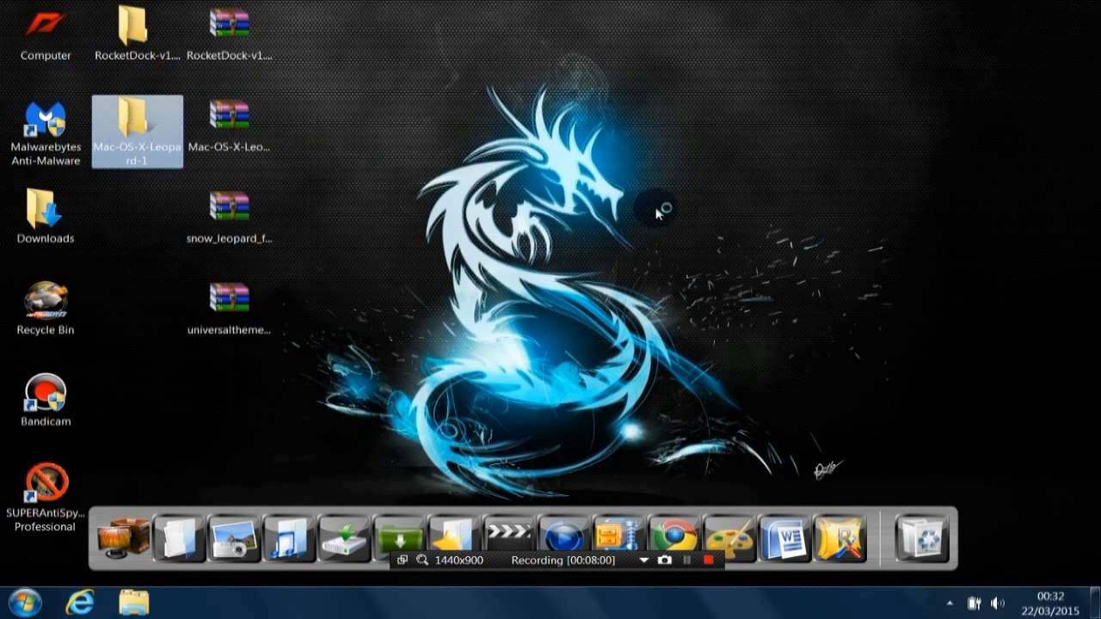
{"action": "key", "text": "Return"}
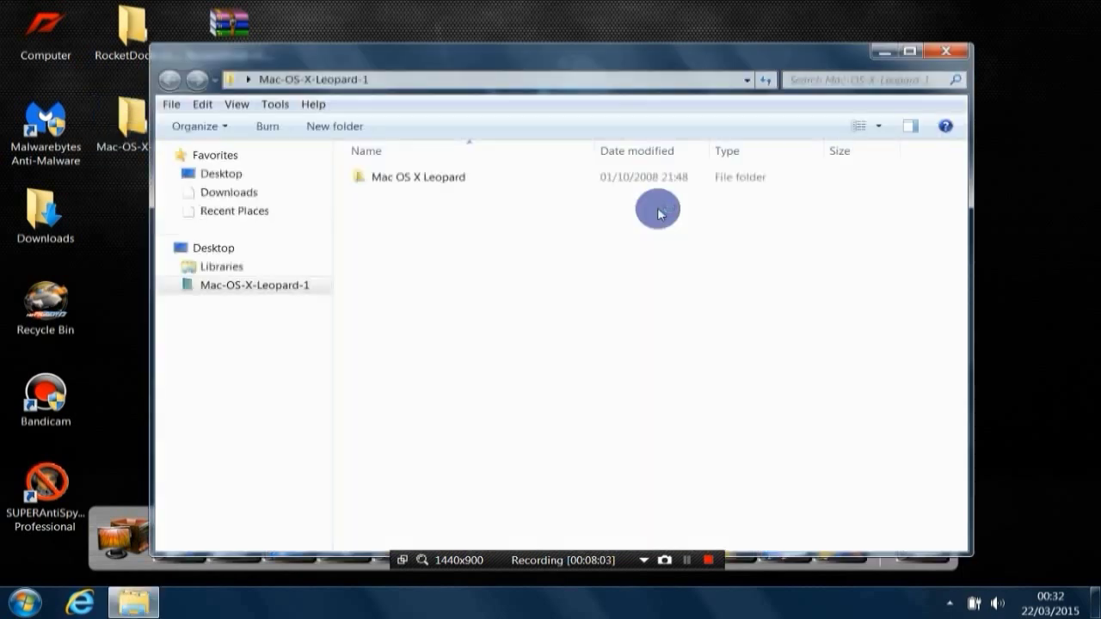
{"action": "left_click", "coordinate": [450, 179]}
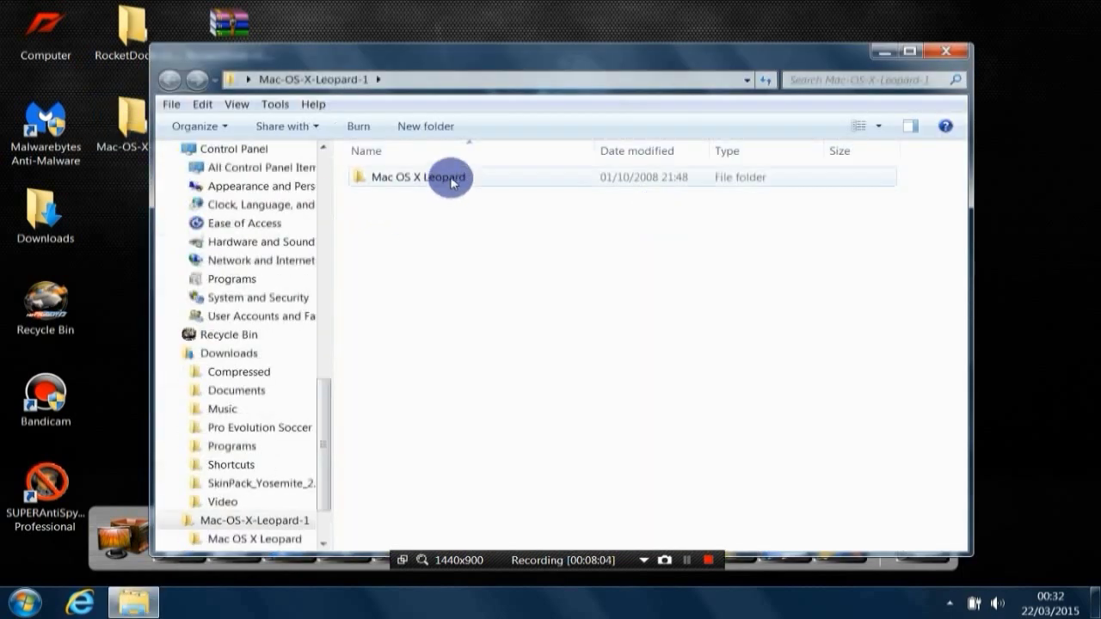
{"action": "left_click", "coordinate": [519, 180]}
{"action": "right_click", "coordinate": [518, 178]}
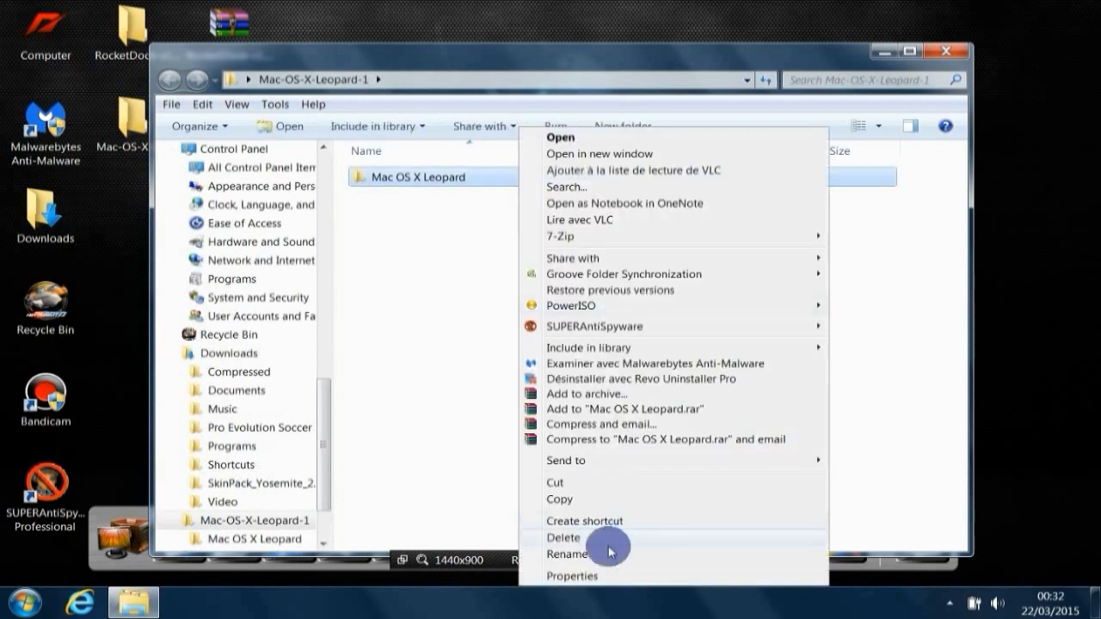
{"action": "left_click", "coordinate": [576, 500]}
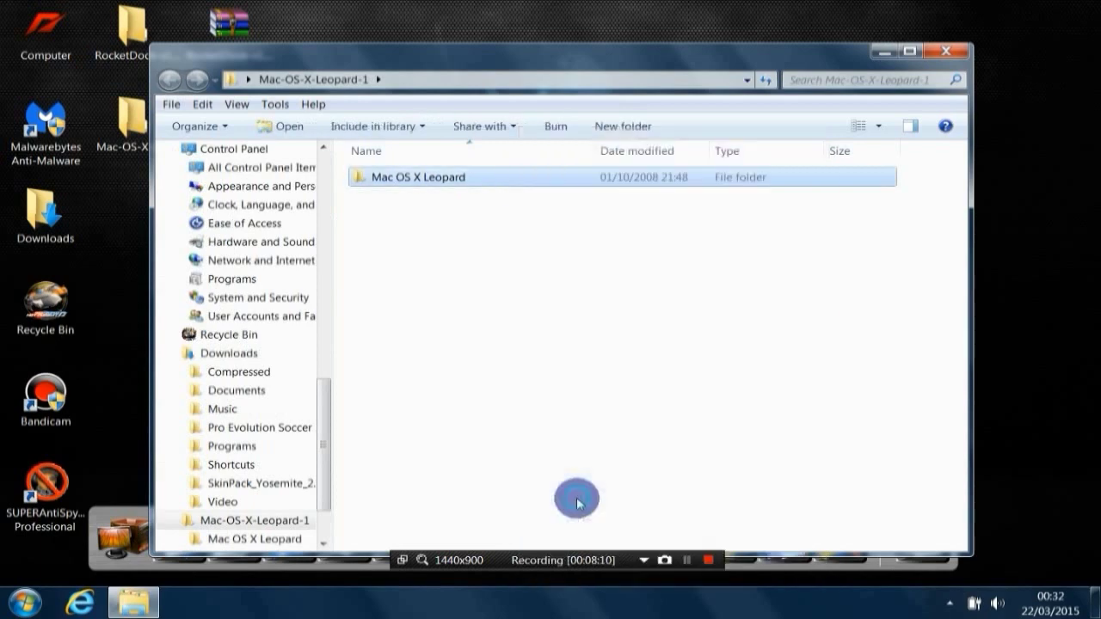
Close the extracted folder's window and browse to C:\Program Files\RocketDock
{"action": "left_click", "coordinate": [953, 56]}
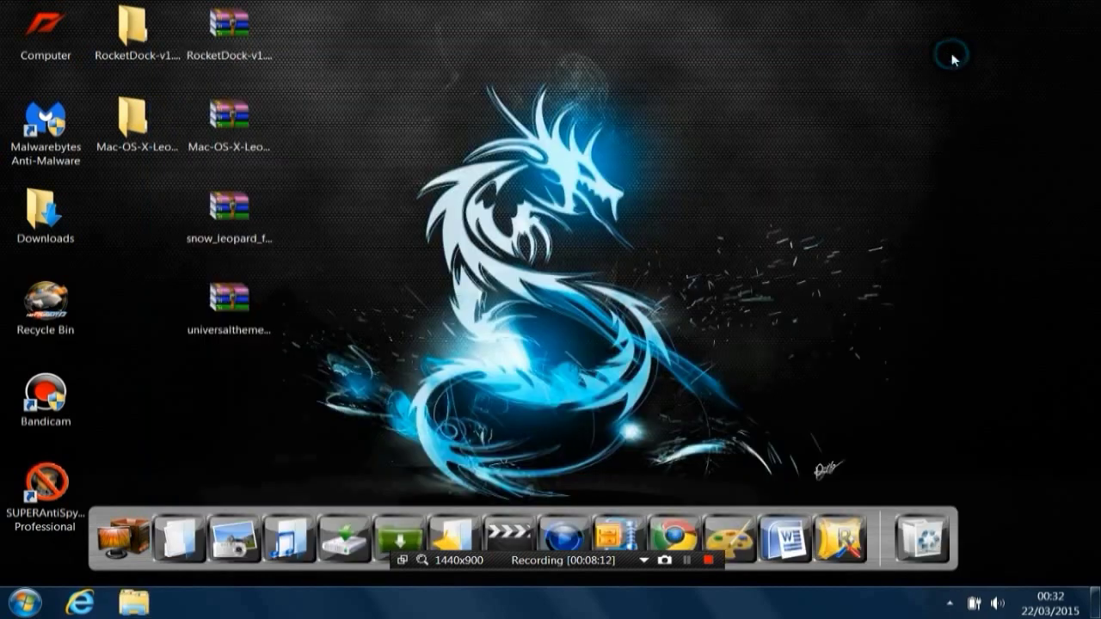
{"action": "double_click", "coordinate": [49, 41]}
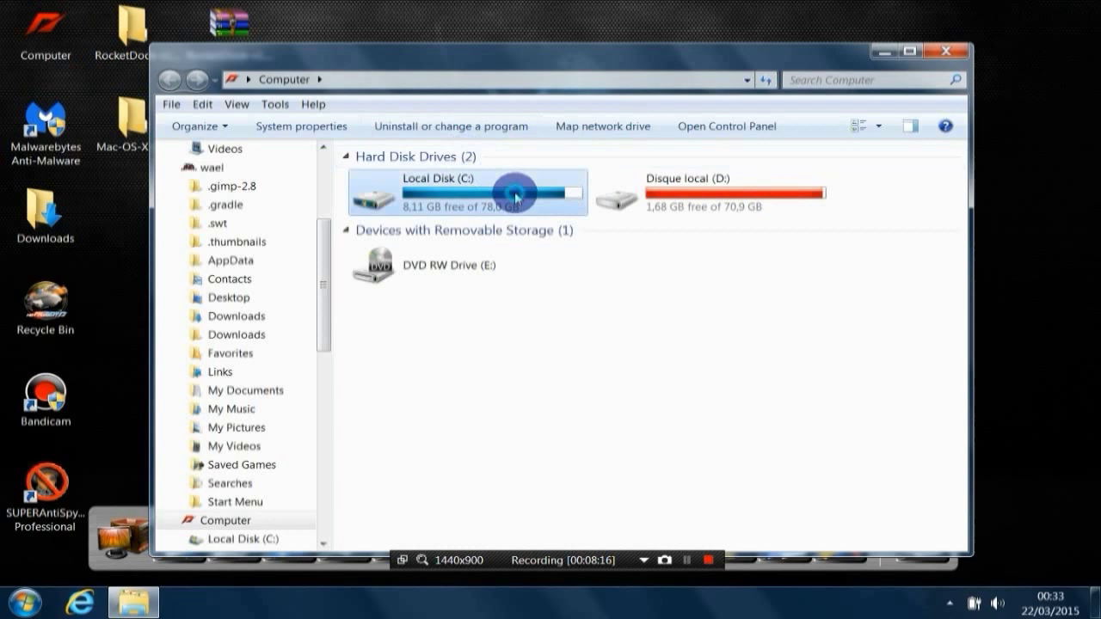
{"action": "double_click", "coordinate": [515, 198]}
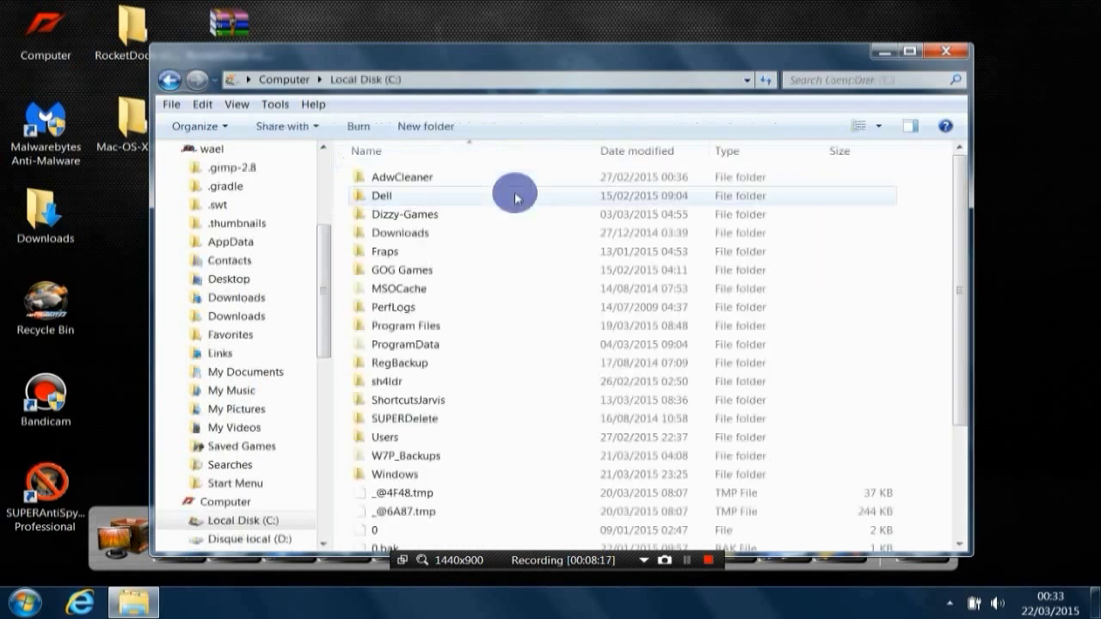
{"action": "double_click", "coordinate": [478, 327]}
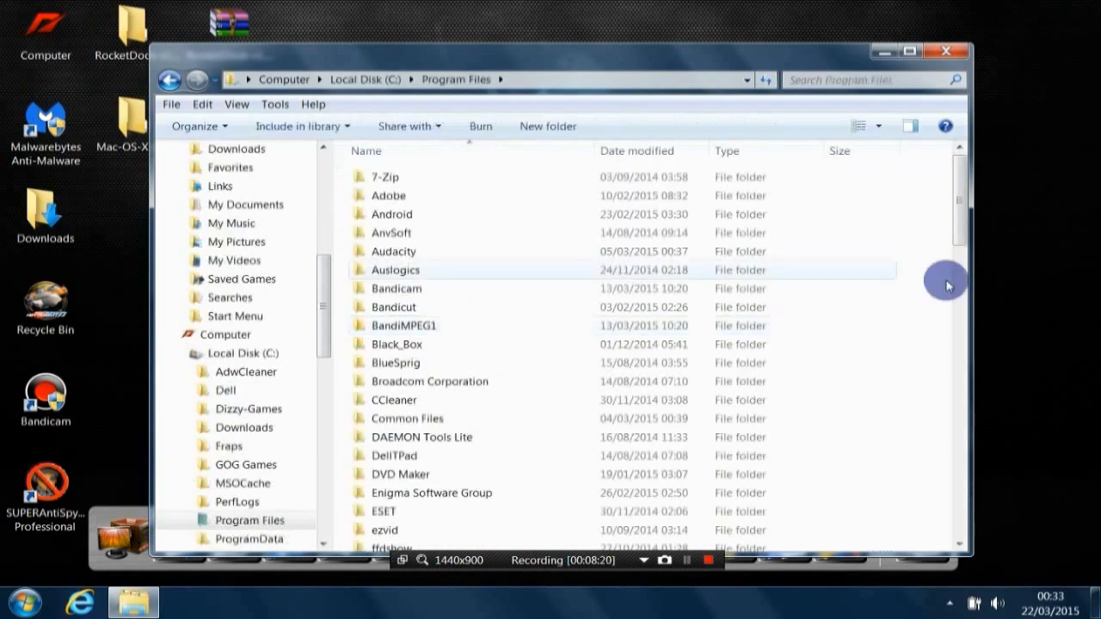
{"action": "scroll", "coordinate": [970, 259], "scroll_direction": "down", "scroll_amount": 5}
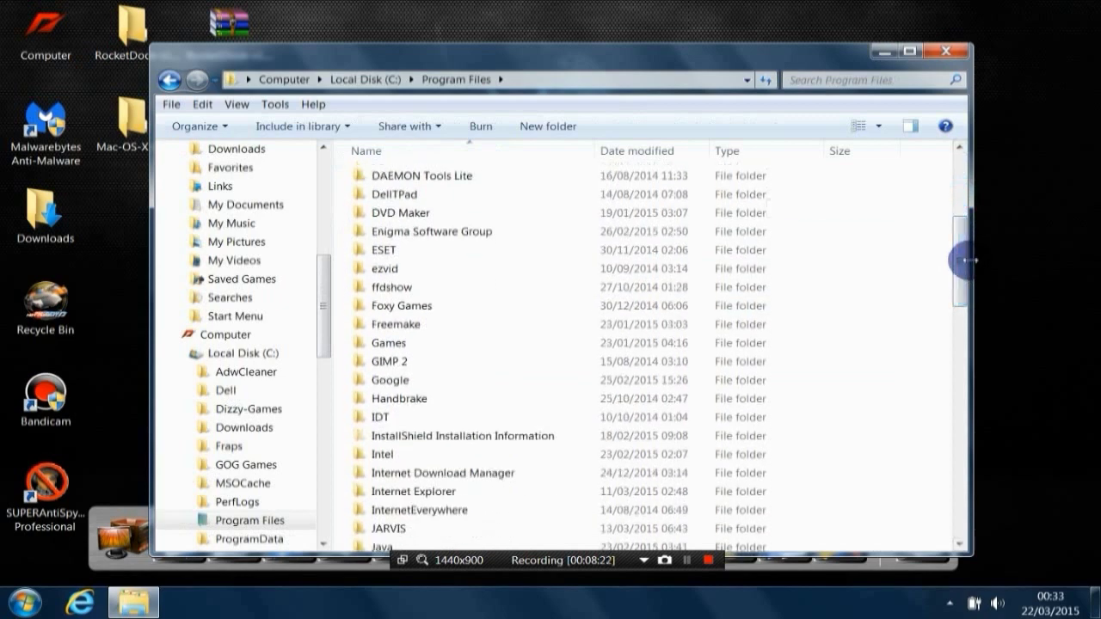
{"action": "key", "text": "r"}
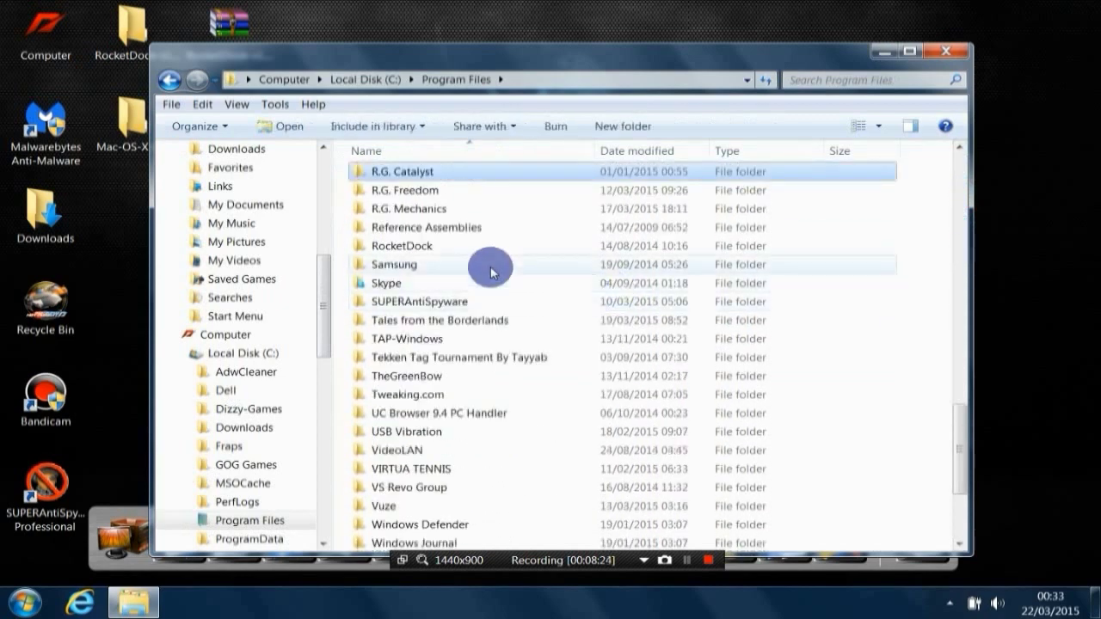
{"action": "left_click", "coordinate": [465, 249]}
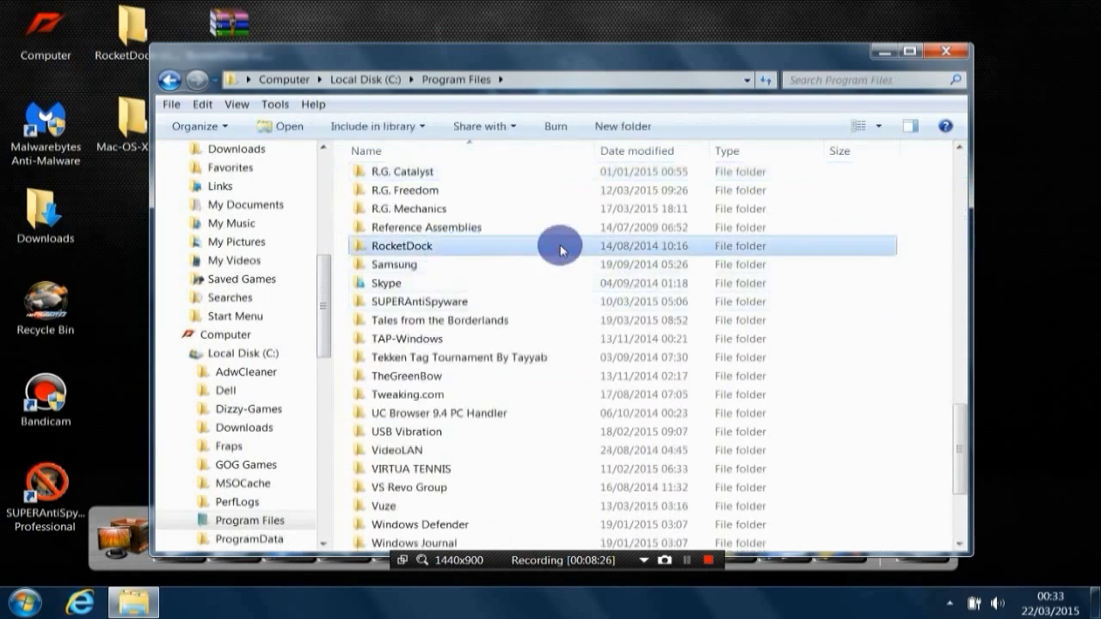
{"action": "double_click", "coordinate": [545, 249]}
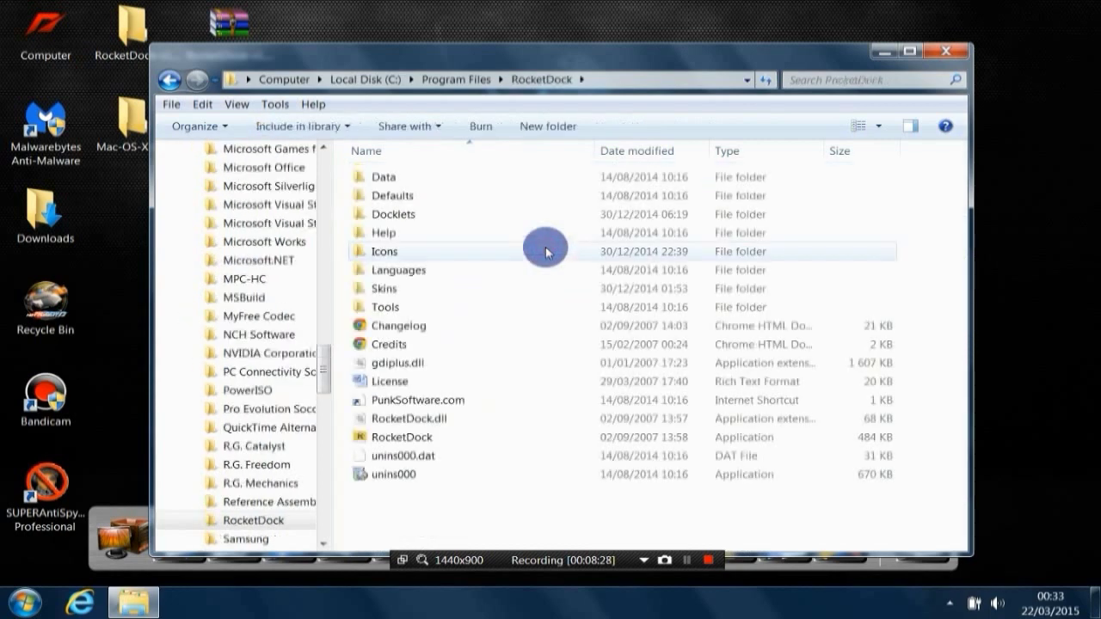
Paste the Mac OS X Leopard skin into Skins, decline the folder replace, and close Explorer
{"action": "double_click", "coordinate": [472, 293]}
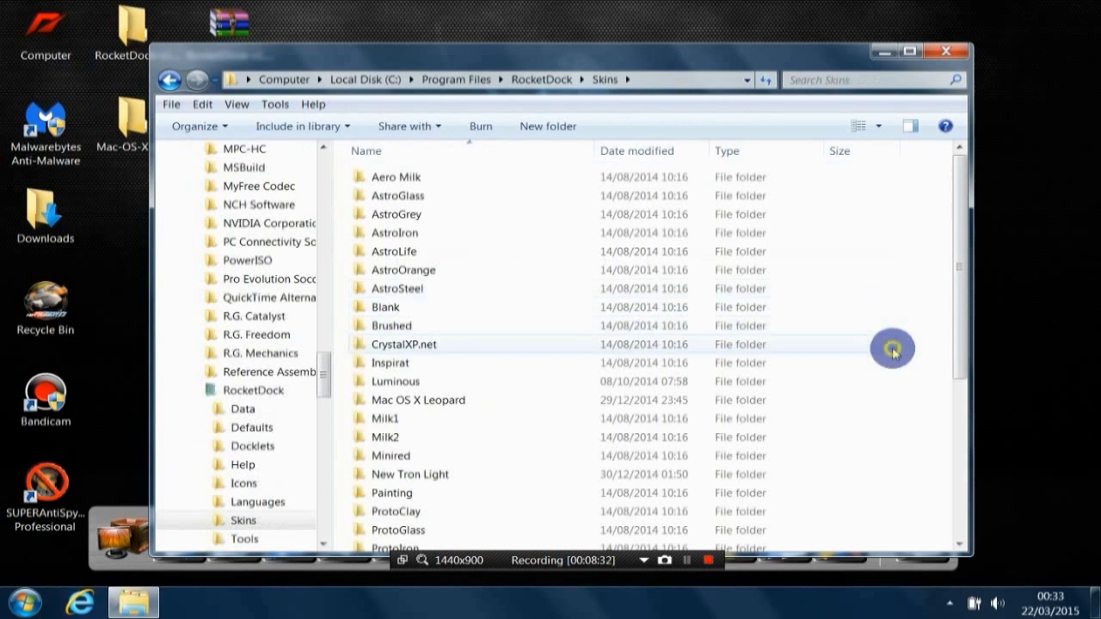
{"action": "right_click", "coordinate": [892, 348]}
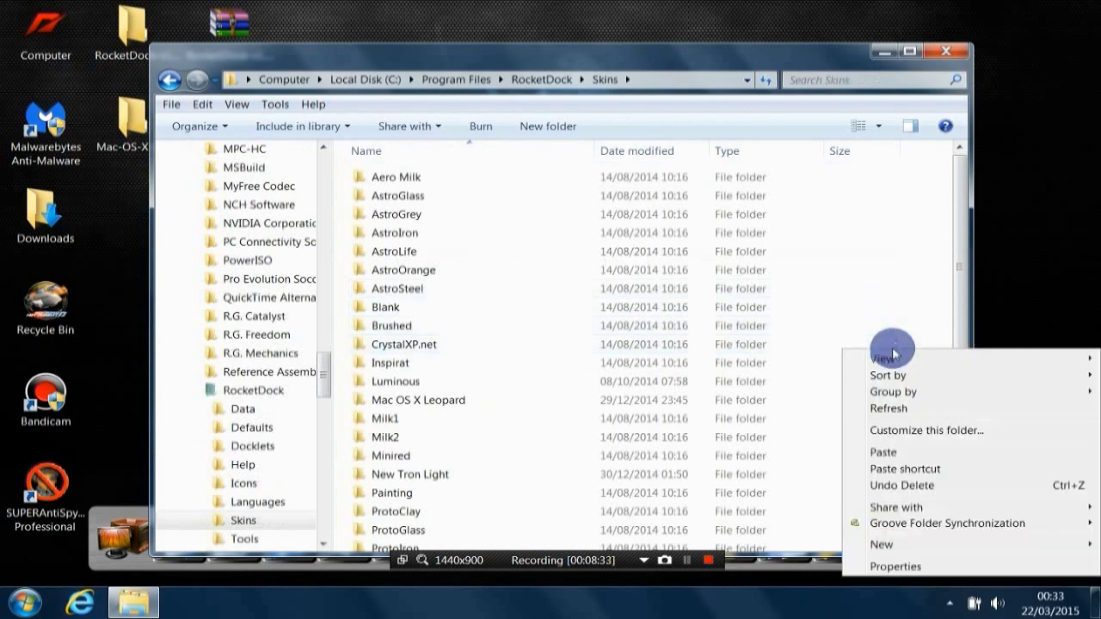
{"action": "left_click", "coordinate": [895, 452]}
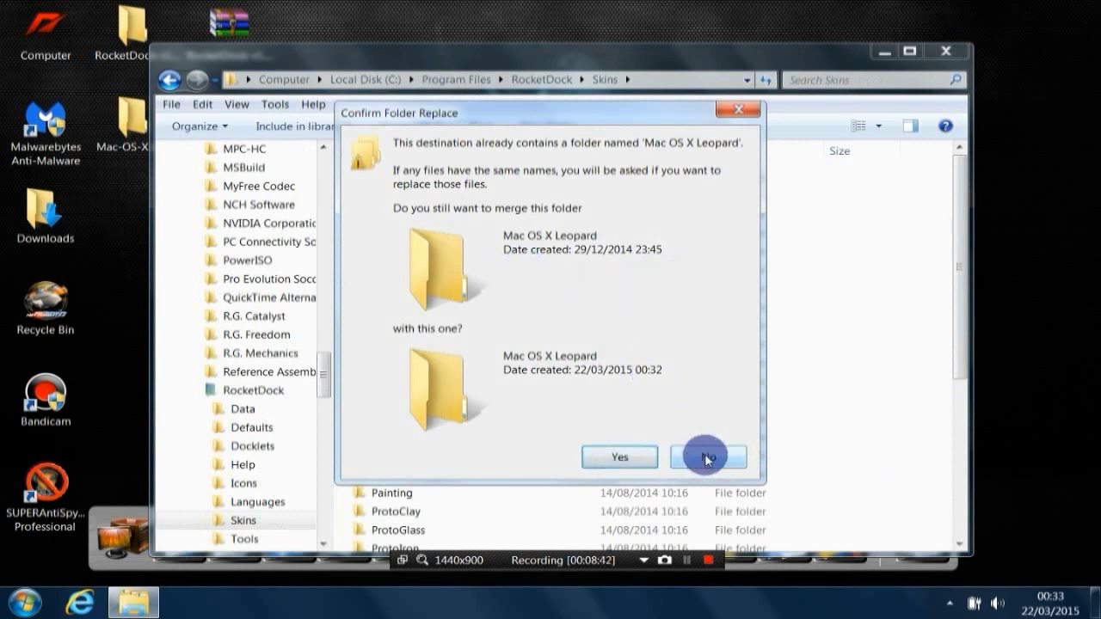
{"action": "left_click", "coordinate": [730, 110]}
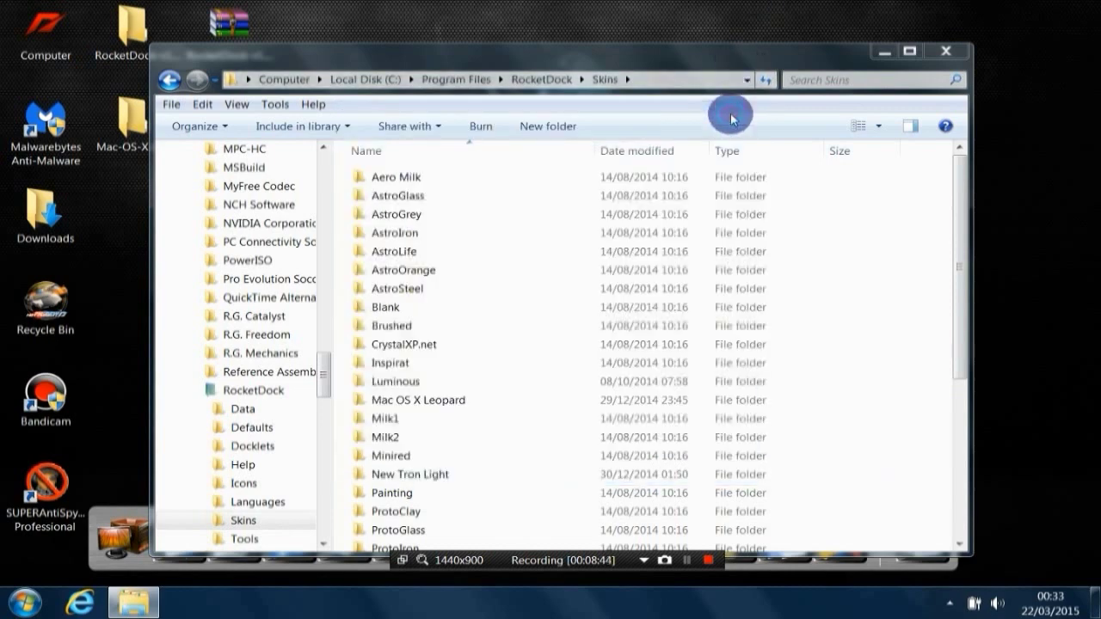
{"action": "left_click", "coordinate": [942, 54]}
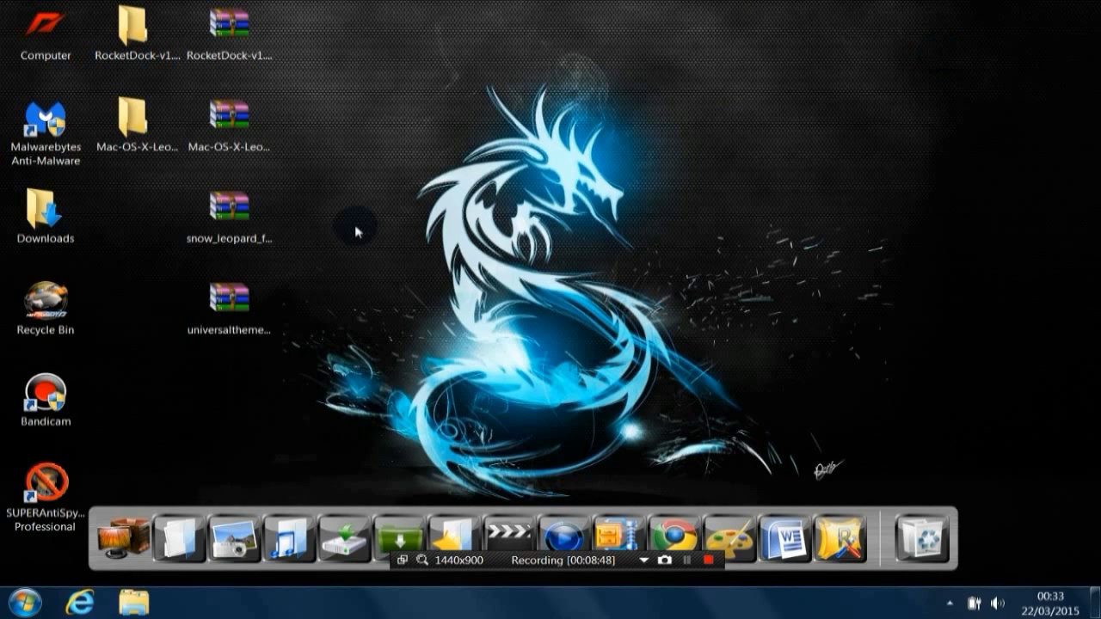
Choose Mac OS X Leopard as the dock theme under Style settings and apply it with OK
{"action": "left_click", "coordinate": [845, 533]}
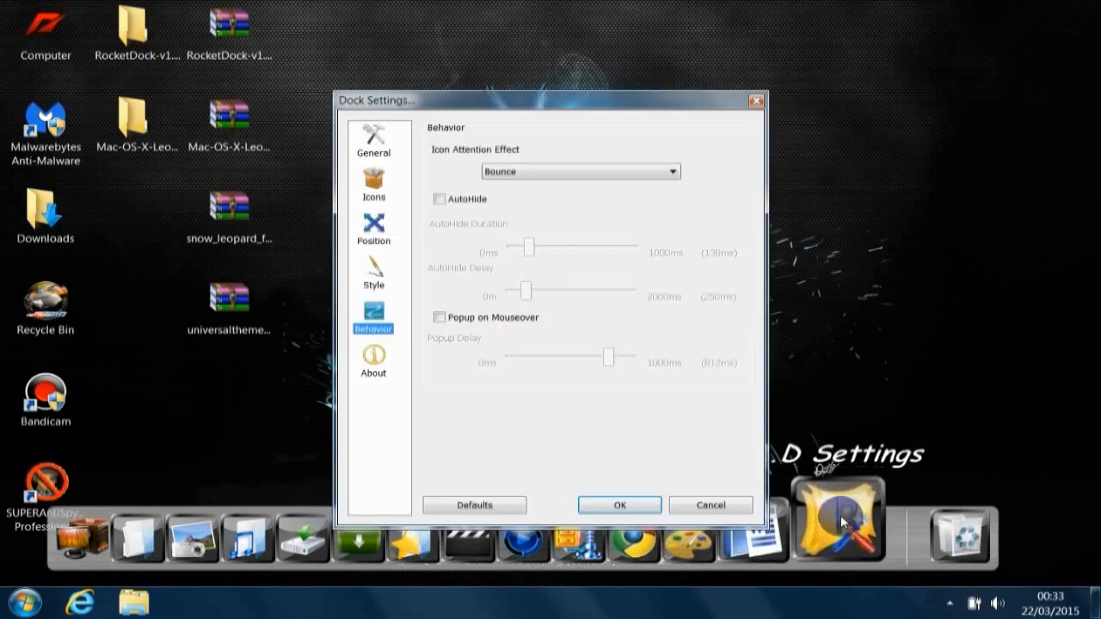
{"action": "left_click", "coordinate": [608, 356]}
{"action": "left_click", "coordinate": [370, 280]}
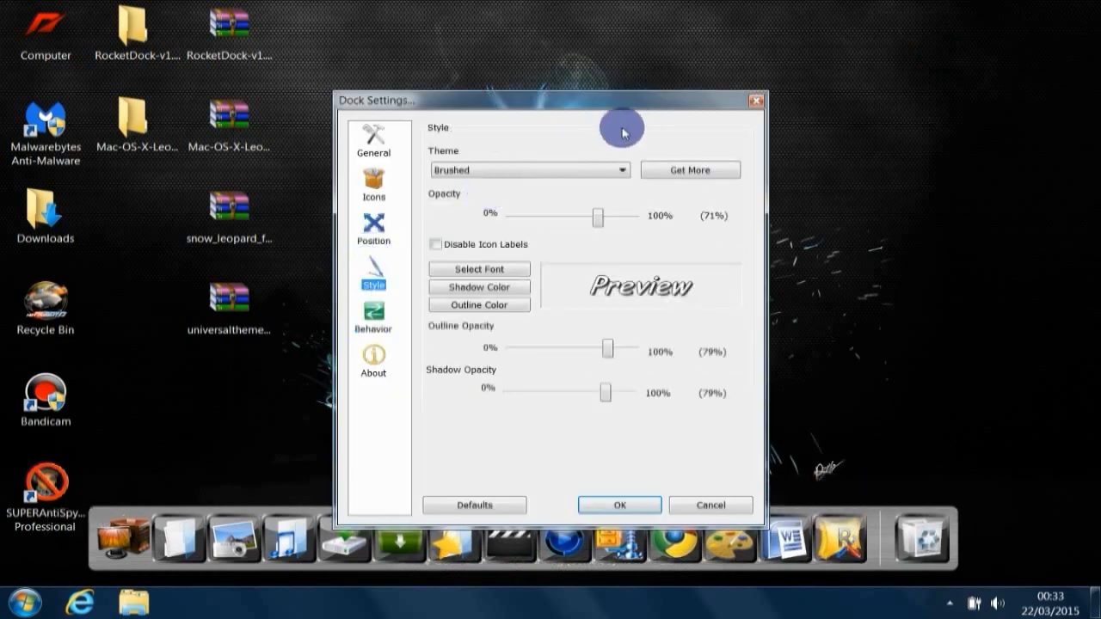
{"action": "left_click", "coordinate": [590, 171]}
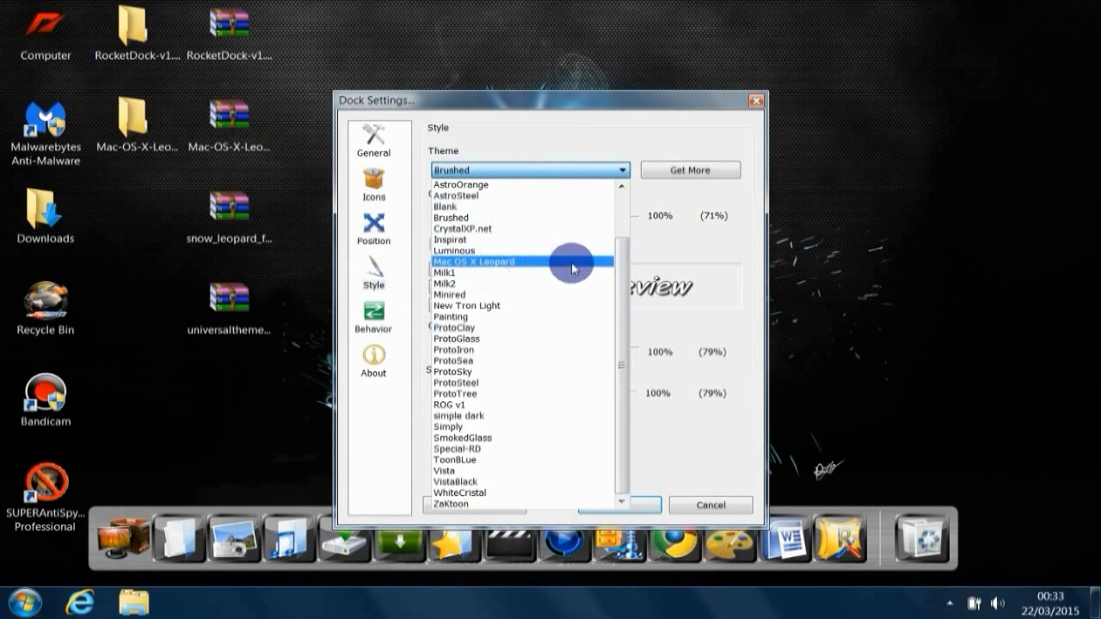
{"action": "left_click", "coordinate": [522, 262]}
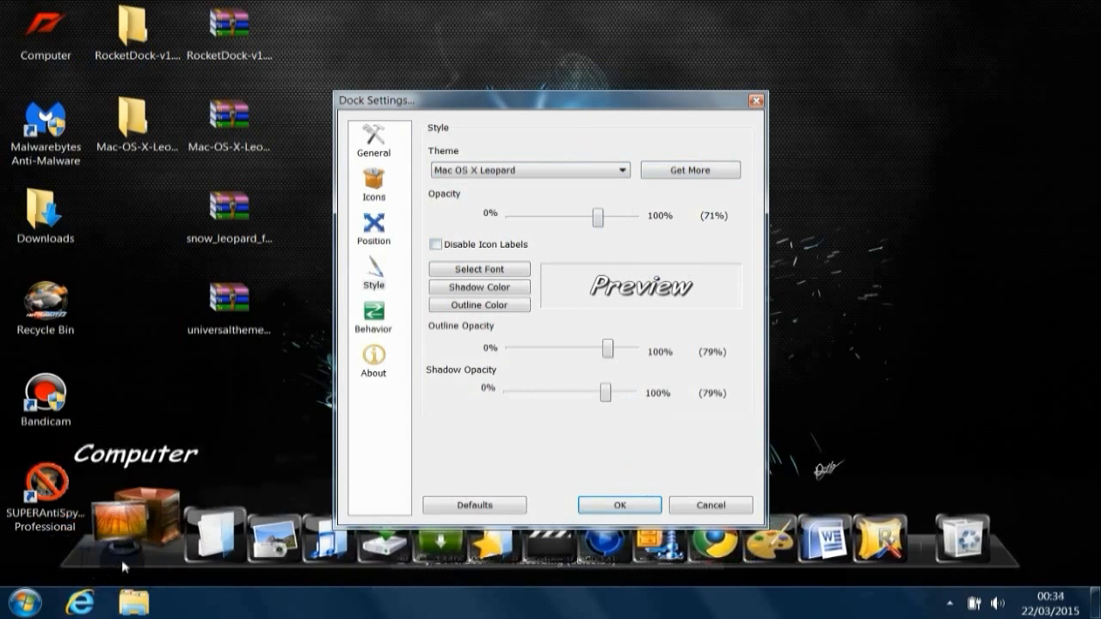
{"action": "left_click", "coordinate": [628, 503]}
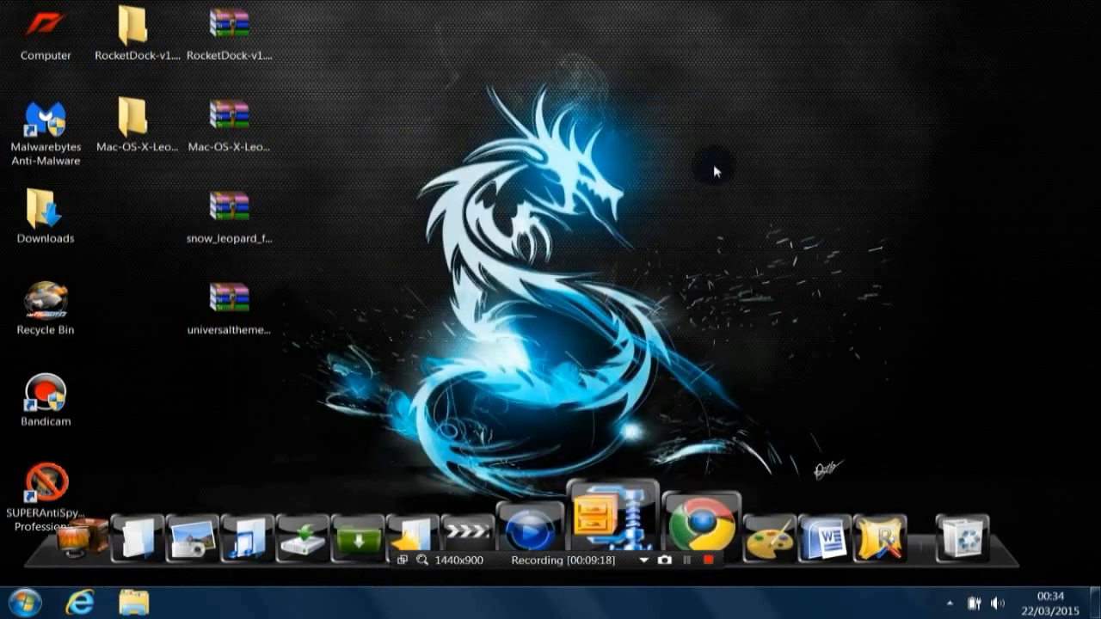
Extract the snow_leopard archive into its own snow_leopard folder on the desktop
{"action": "left_click", "coordinate": [446, 332]}
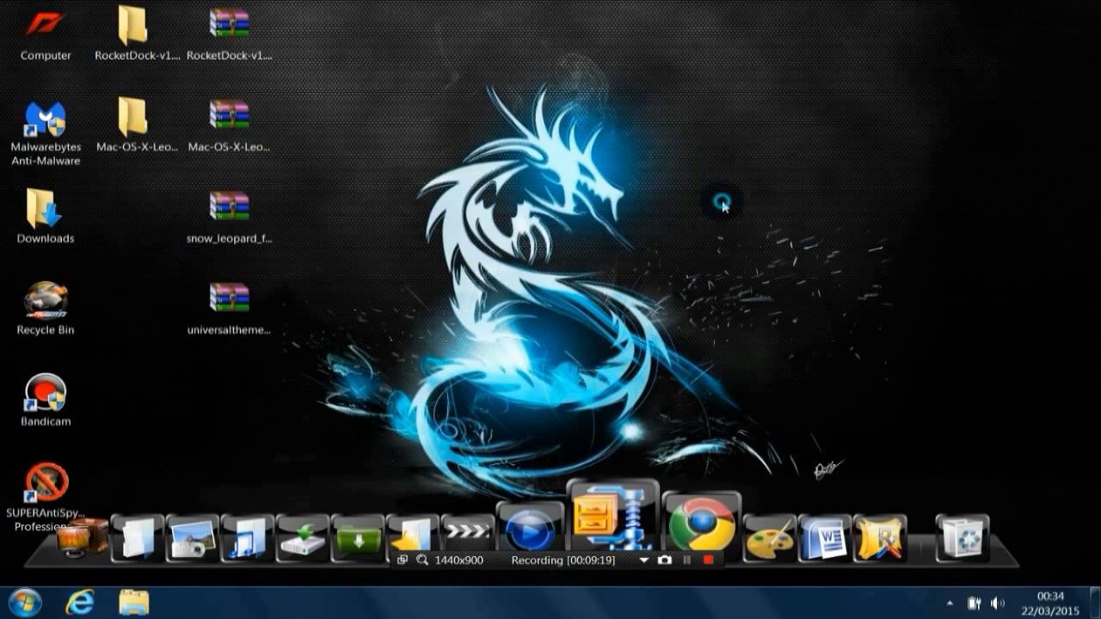
{"action": "left_click", "coordinate": [459, 232]}
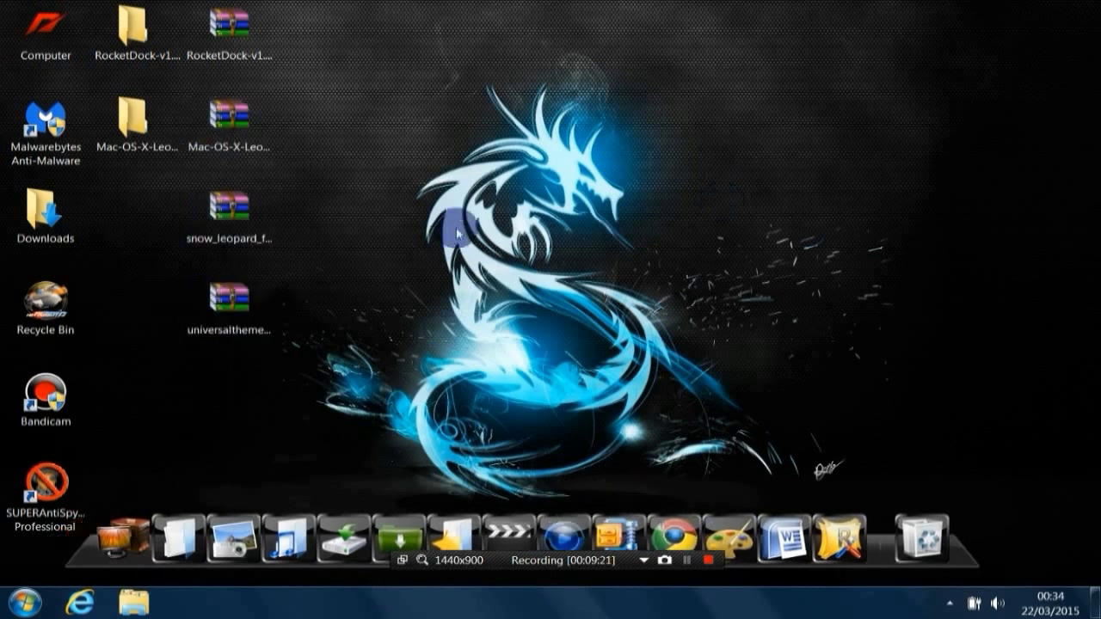
{"action": "left_click", "coordinate": [238, 231]}
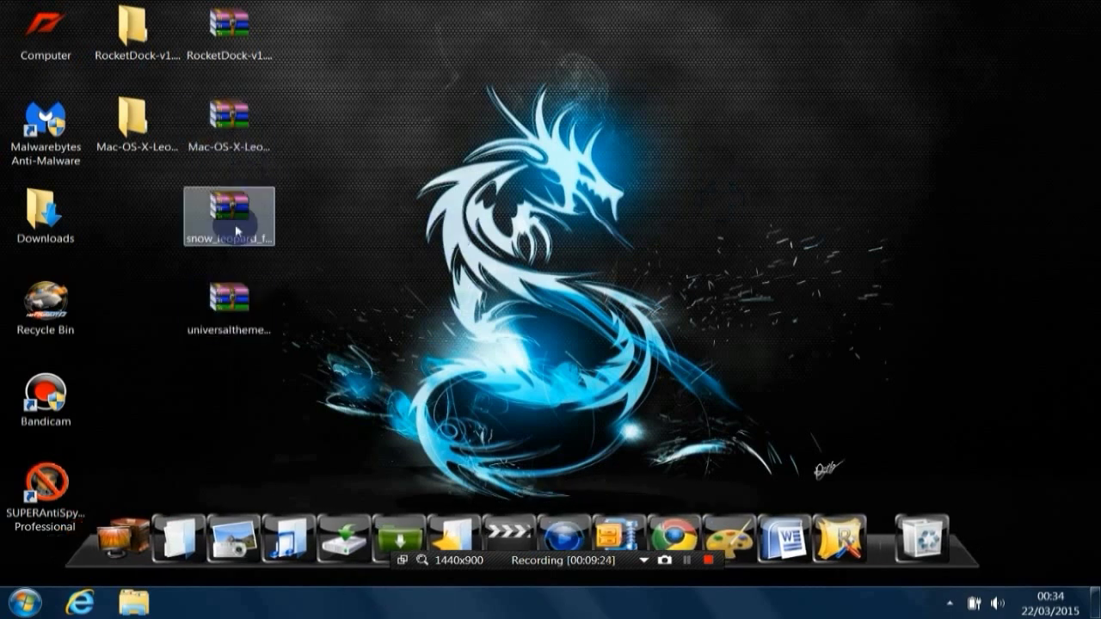
{"action": "left_click", "coordinate": [231, 227]}
{"action": "right_click", "coordinate": [261, 234]}
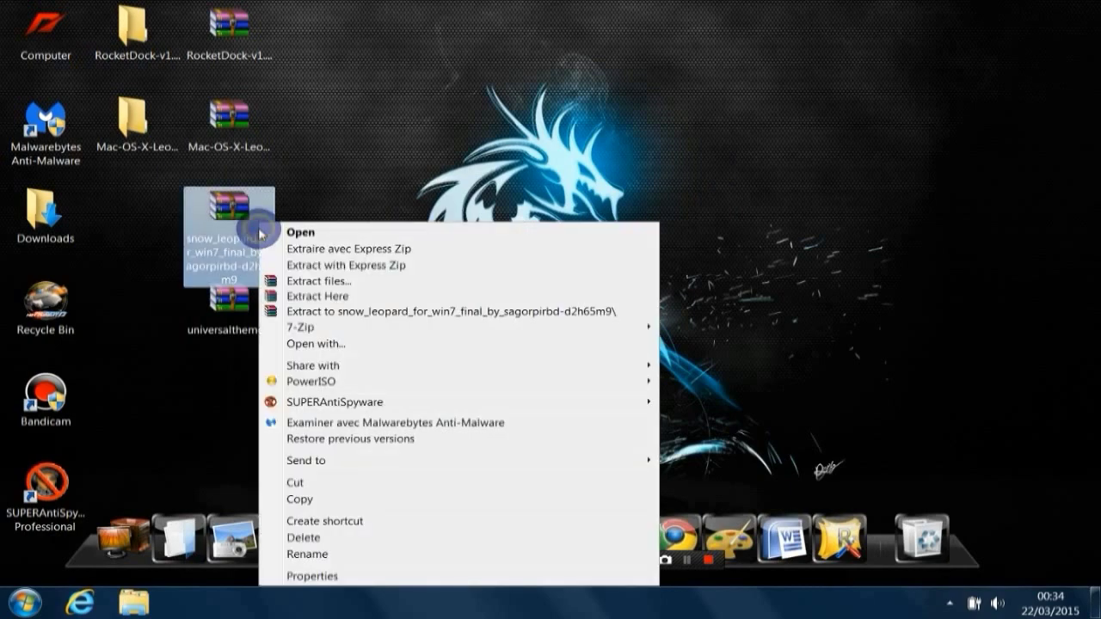
{"action": "left_click", "coordinate": [360, 315]}
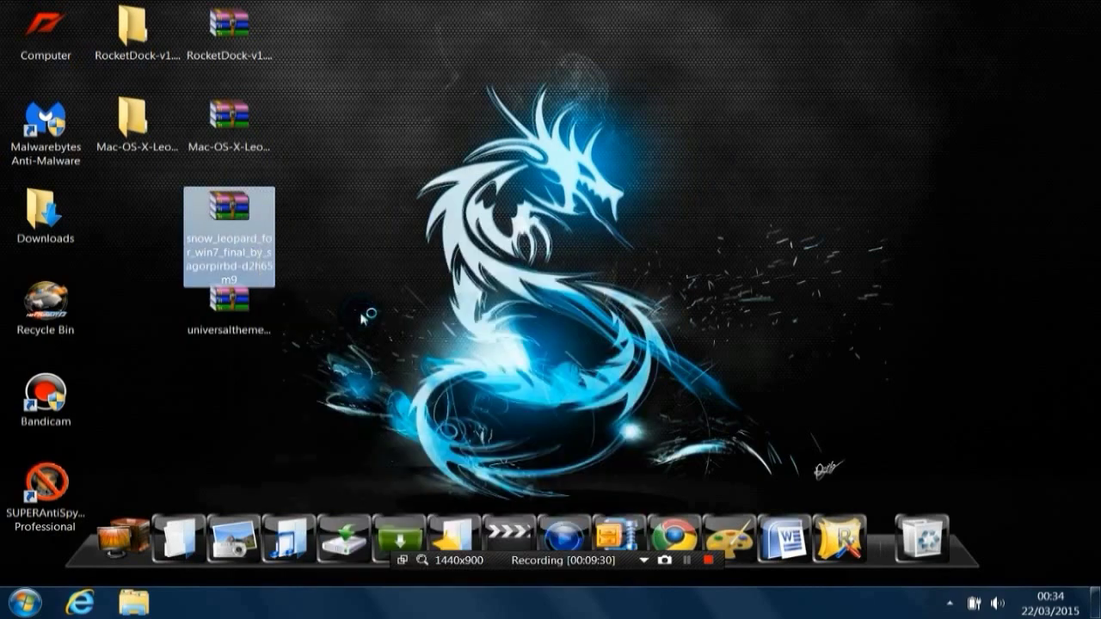
Open the extracted snow_leopard folder from the desktop
{"action": "left_click", "coordinate": [576, 286]}
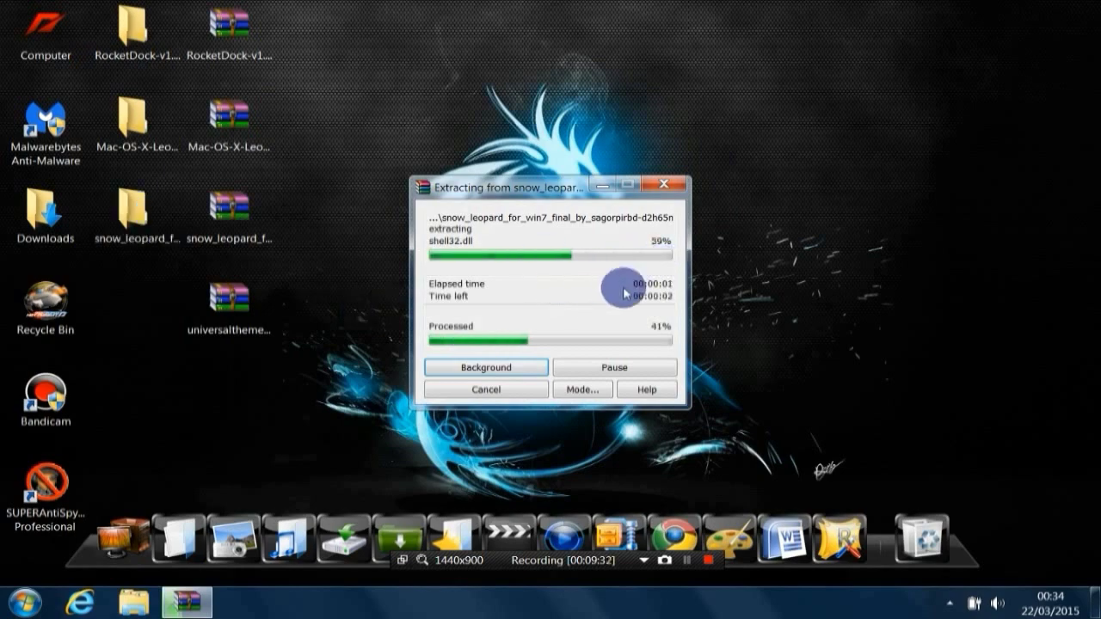
{"action": "left_click", "coordinate": [109, 218]}
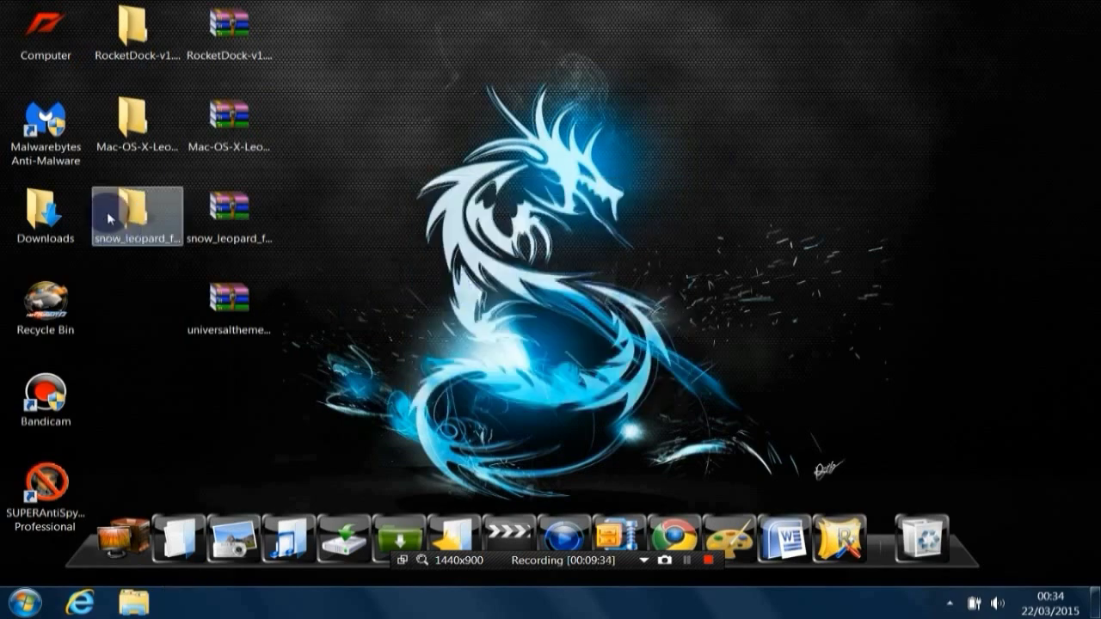
{"action": "double_click", "coordinate": [106, 211]}
Open the Snow Leopard for Windows7 folder and its Themes subfolder
{"action": "left_click", "coordinate": [482, 179]}
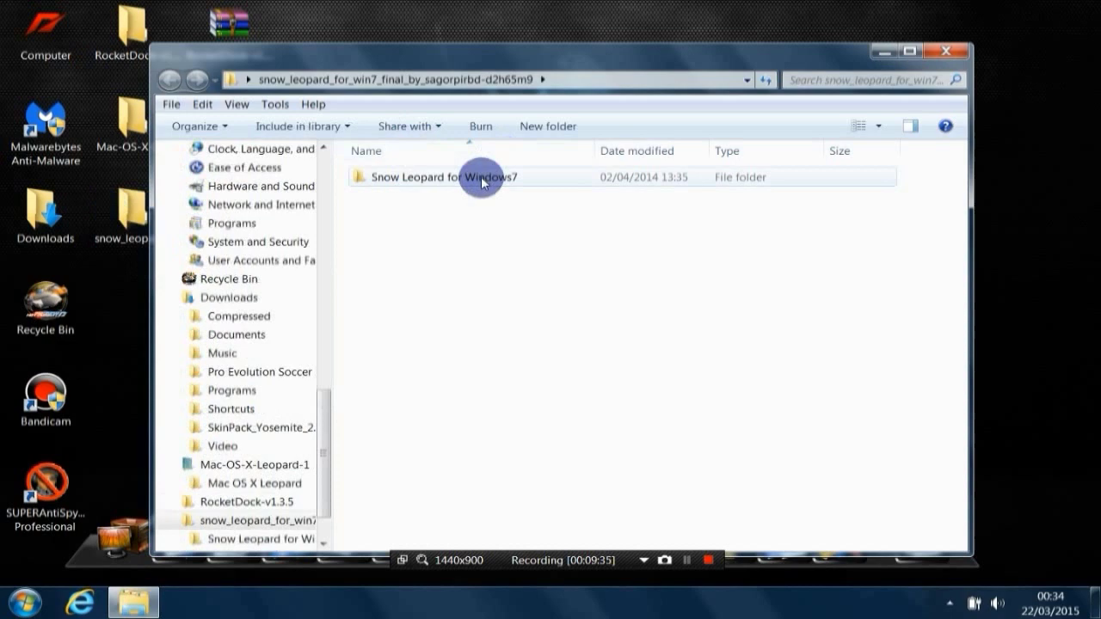
{"action": "double_click", "coordinate": [481, 179]}
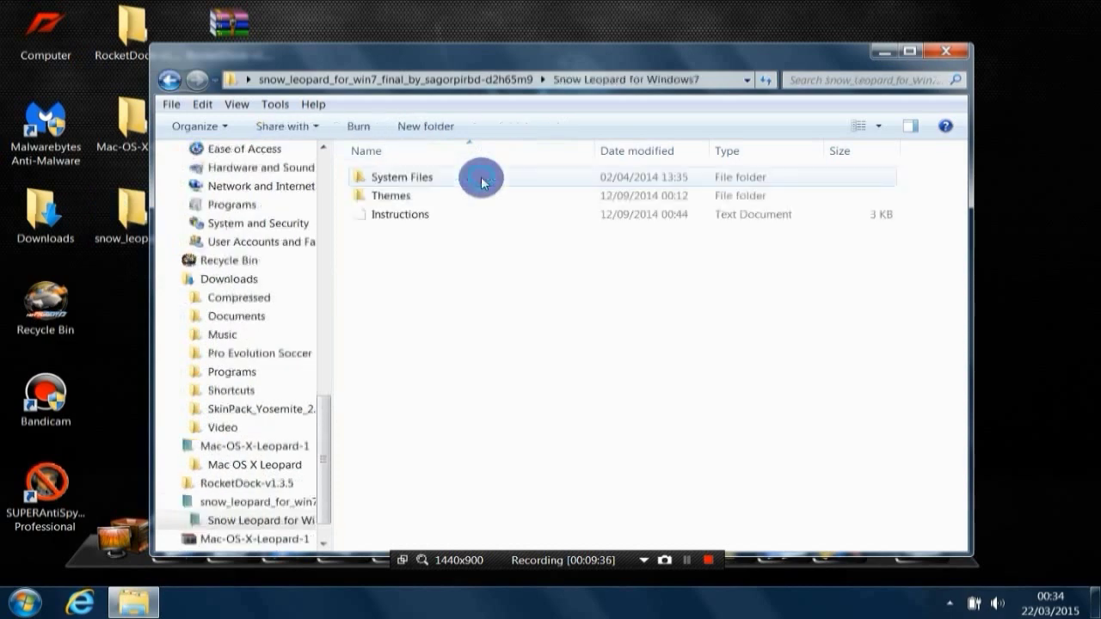
{"action": "double_click", "coordinate": [542, 198]}
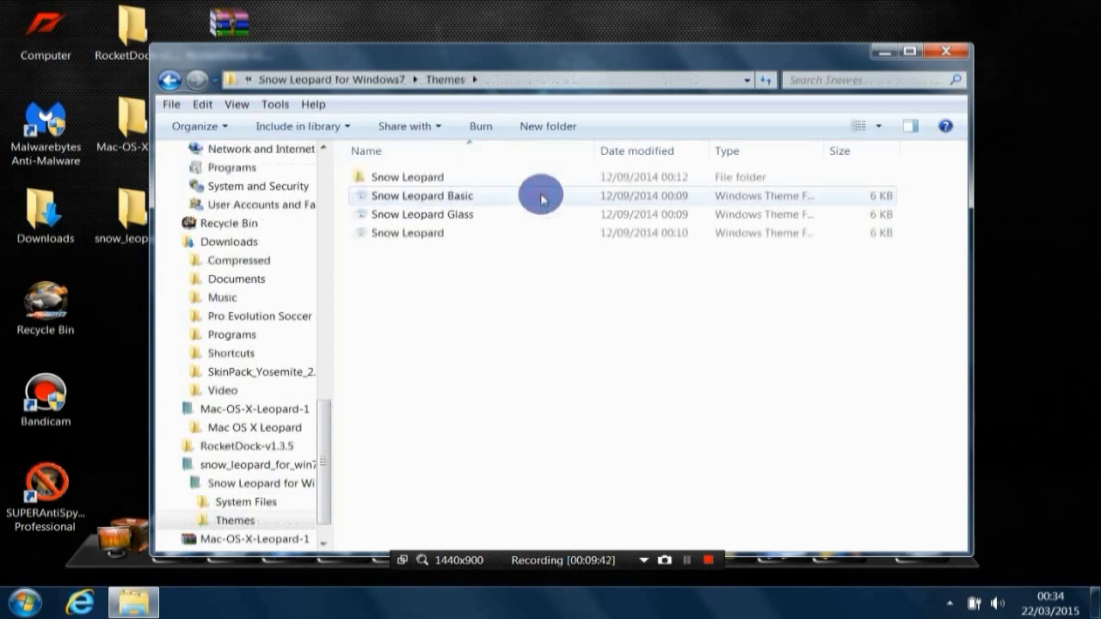
Copy all four theme items in Themes and close the window
{"action": "left_click_drag", "start_coordinate": [554, 258], "coordinate": [542, 179]}
{"action": "right_click", "coordinate": [540, 179]}
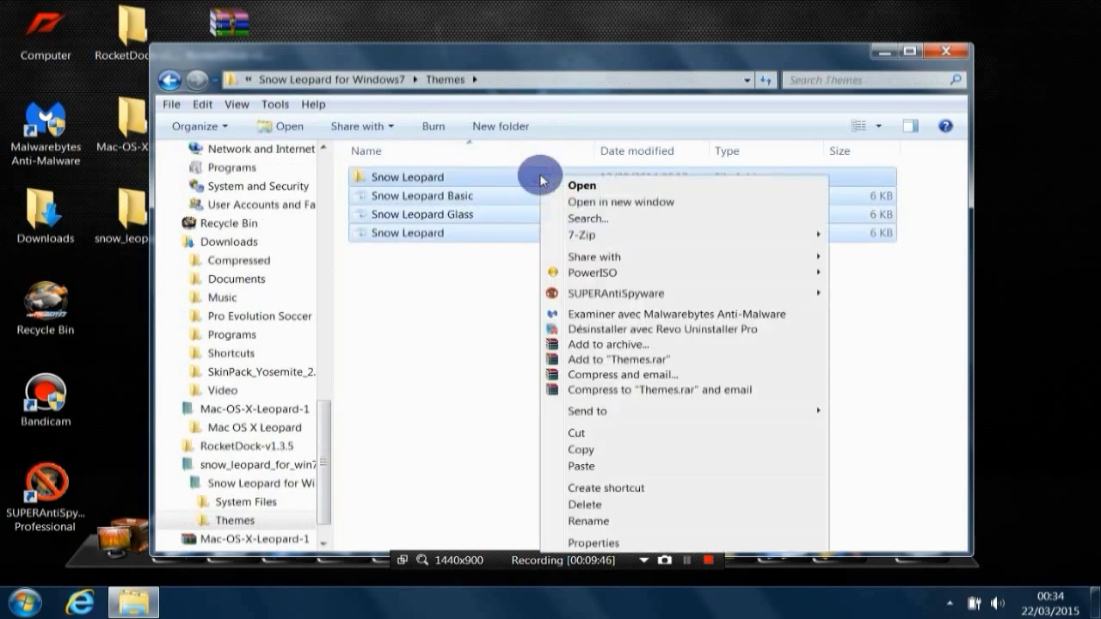
{"action": "left_click", "coordinate": [578, 433]}
{"action": "left_click", "coordinate": [613, 454]}
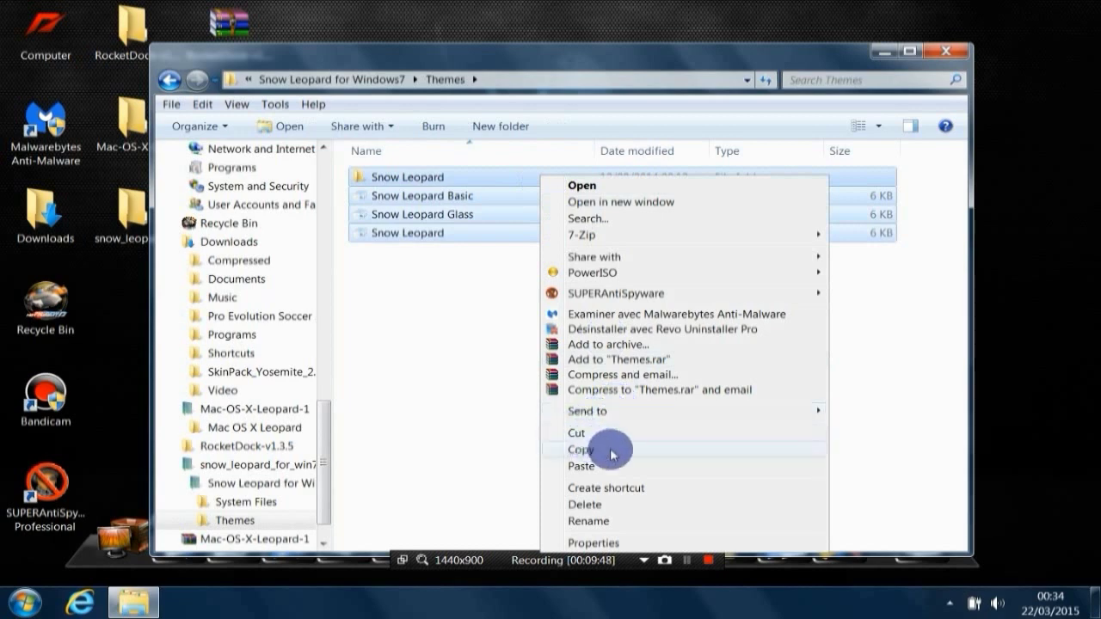
{"action": "left_click", "coordinate": [955, 54]}
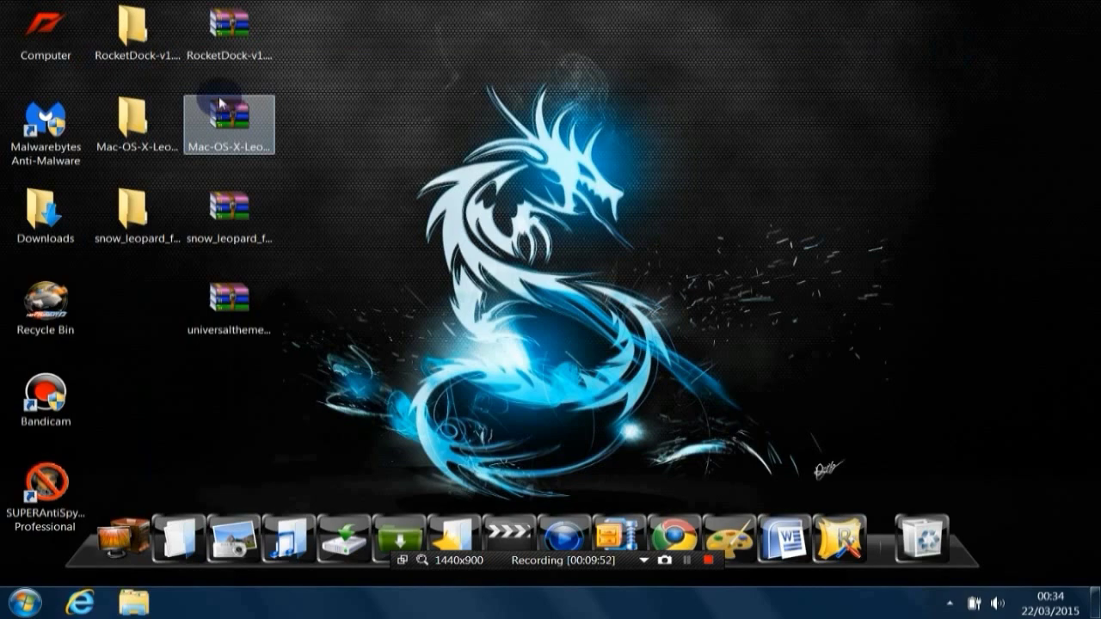
Browse to the C:\Windows\Resources\Themes folder
{"action": "double_click", "coordinate": [36, 26]}
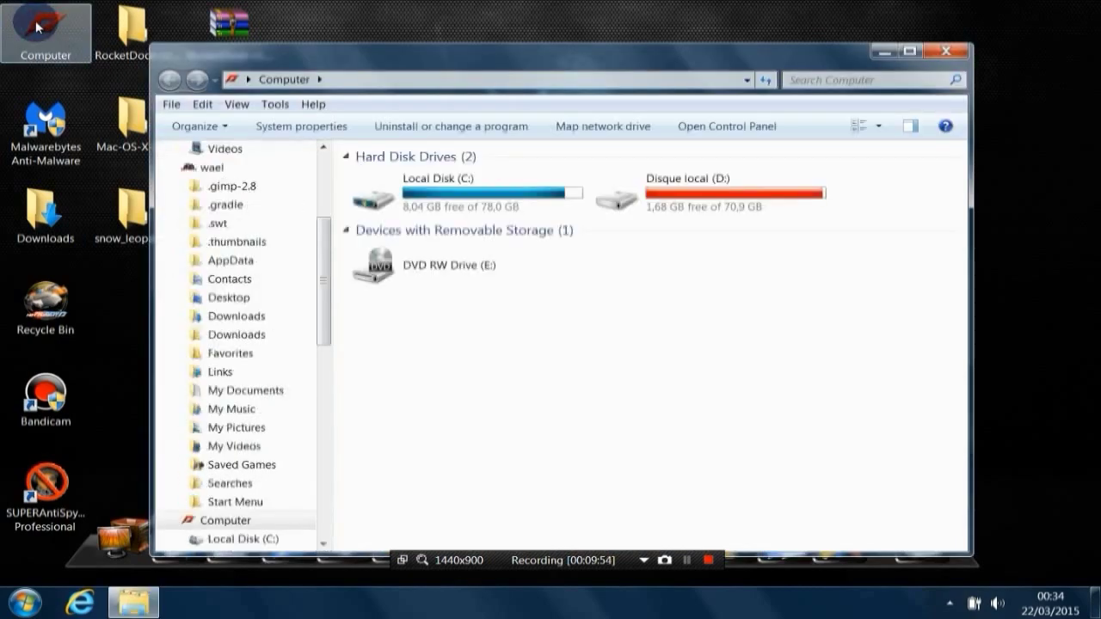
{"action": "left_click", "coordinate": [464, 185]}
{"action": "double_click", "coordinate": [471, 187]}
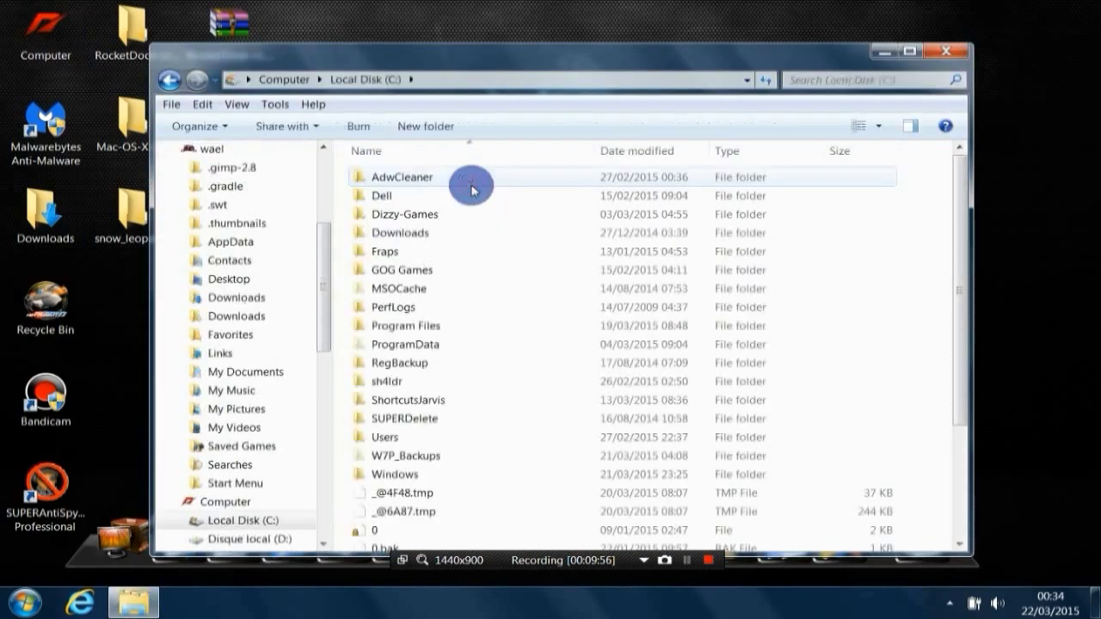
{"action": "double_click", "coordinate": [430, 476]}
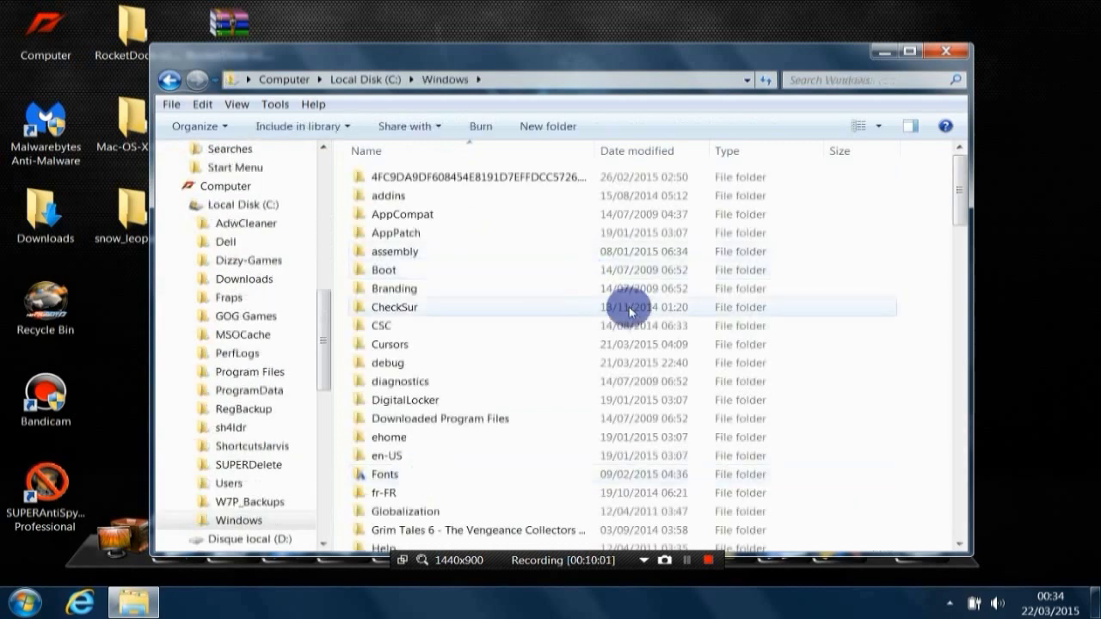
{"action": "key", "text": "r"}
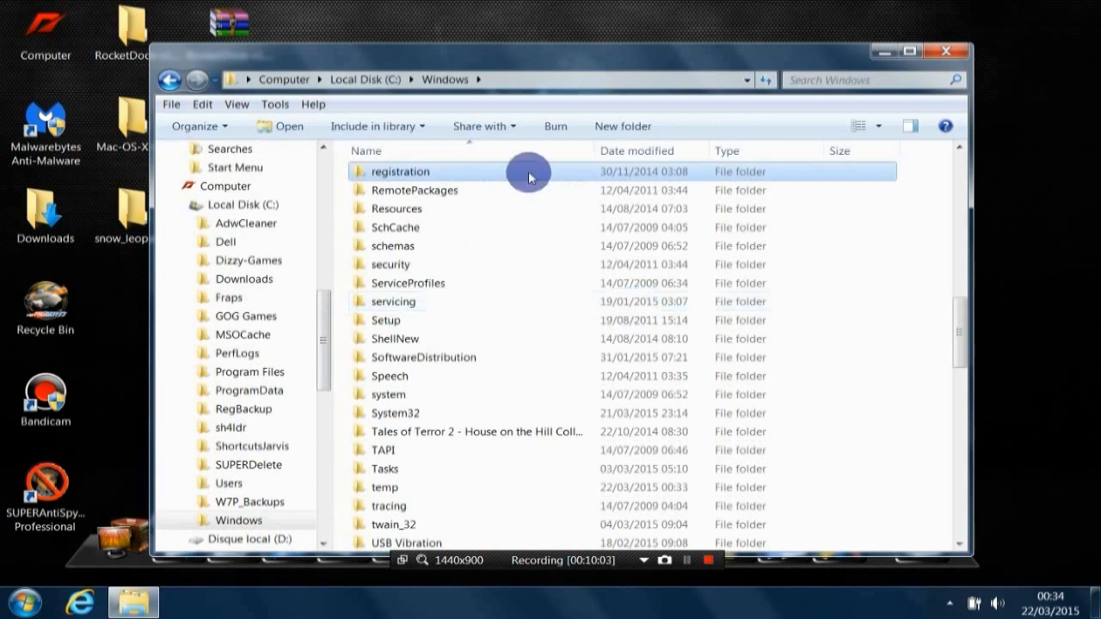
{"action": "mouse_move", "coordinate": [529, 177]}
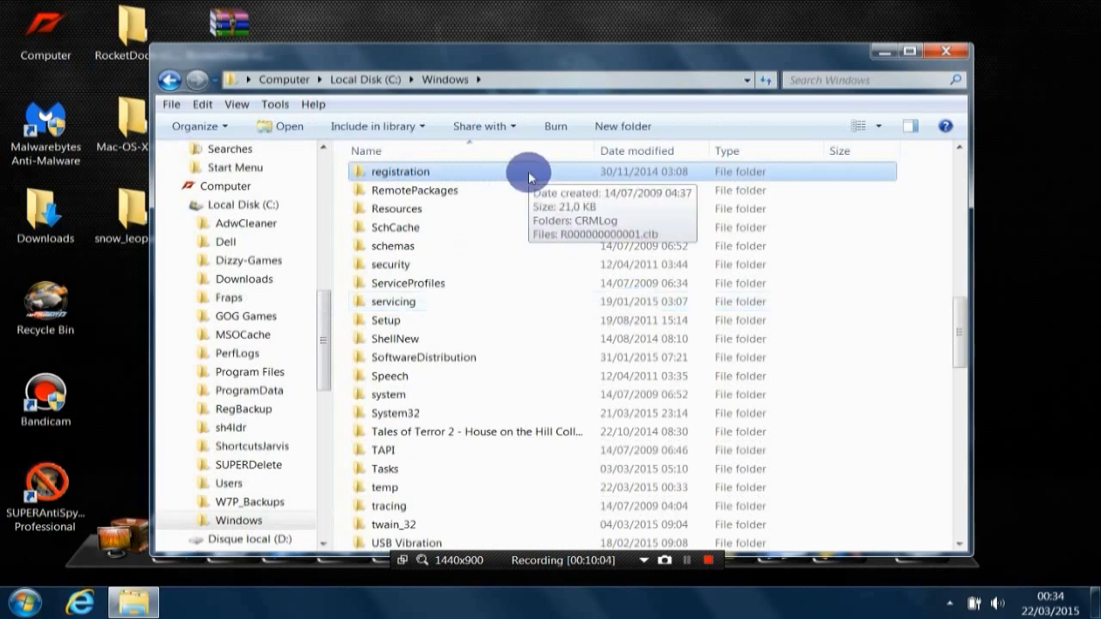
{"action": "double_click", "coordinate": [480, 210]}
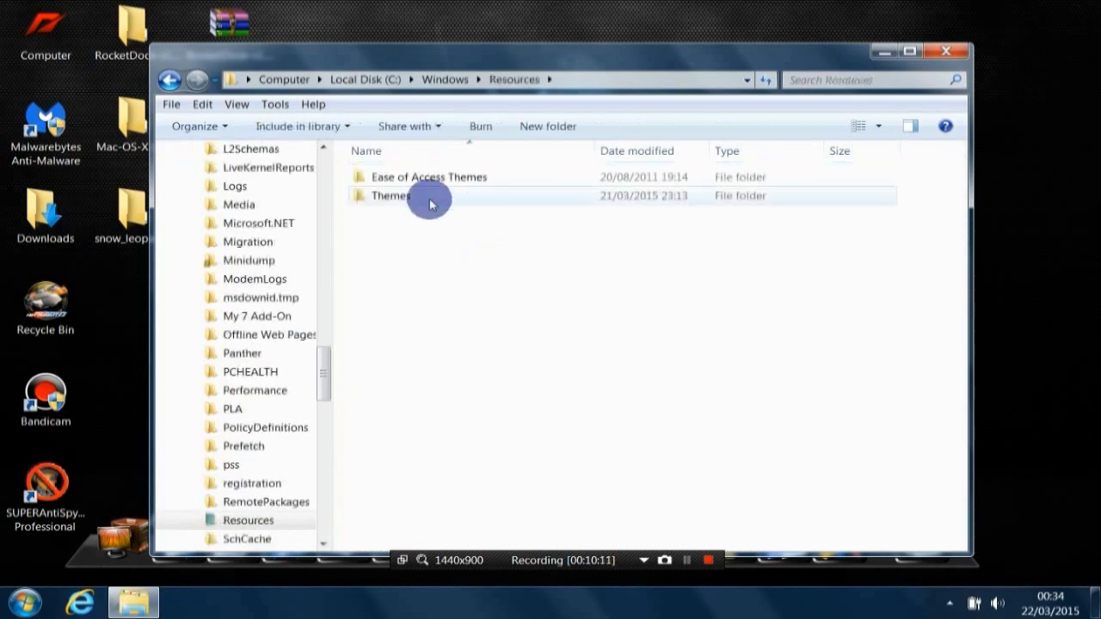
{"action": "double_click", "coordinate": [497, 198]}
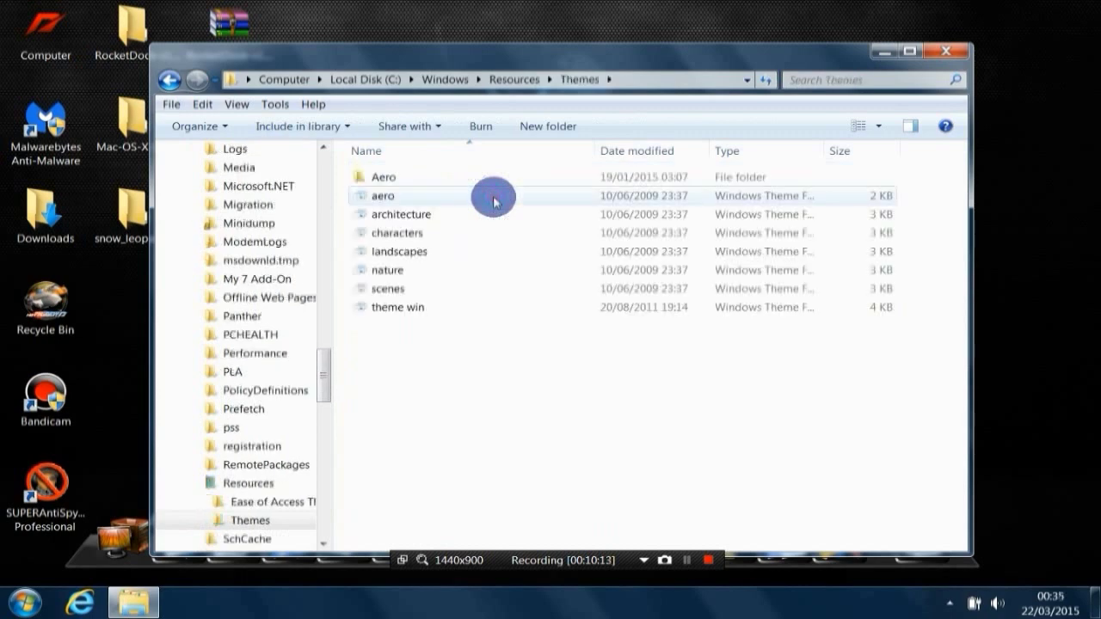
Paste the Snow Leopard theme files there with administrator permission, then close the window
{"action": "right_click", "coordinate": [506, 359]}
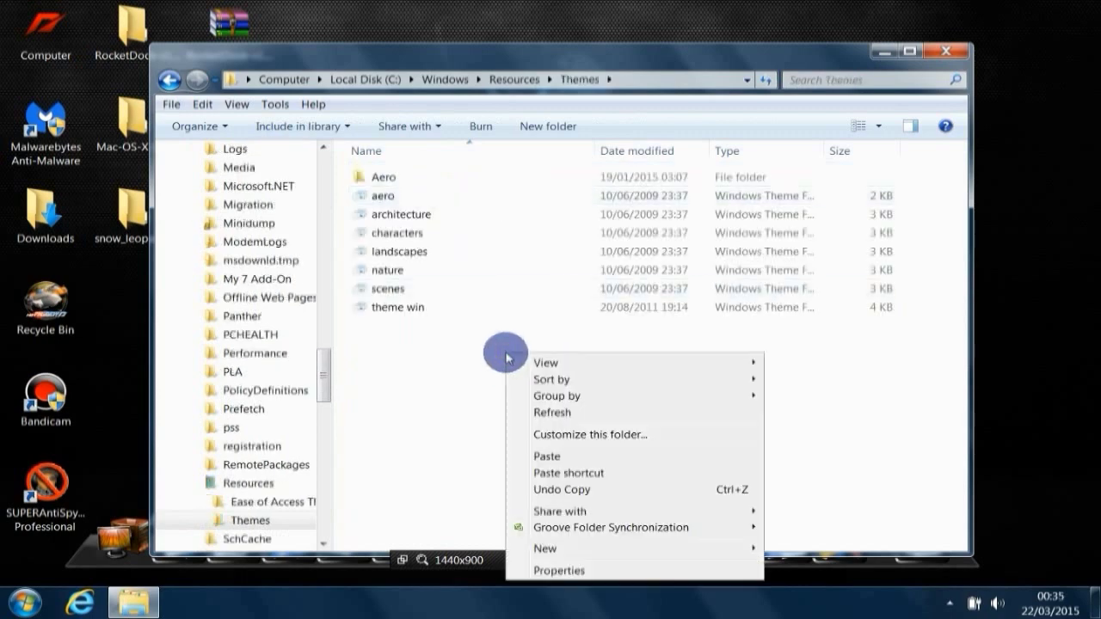
{"action": "left_click", "coordinate": [579, 461]}
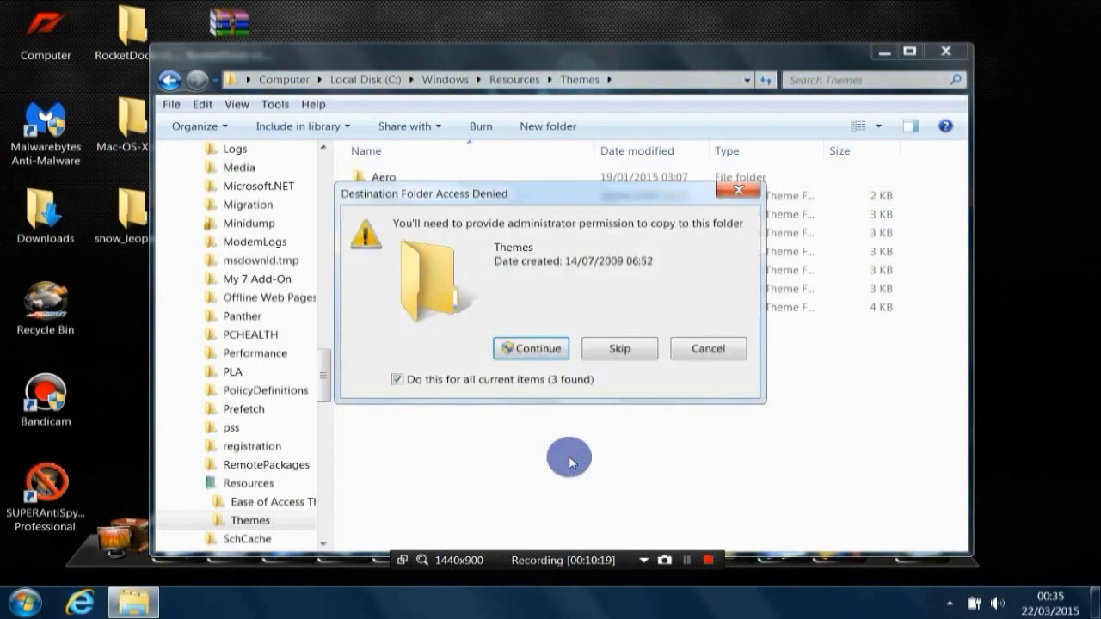
{"action": "left_click", "coordinate": [537, 363]}
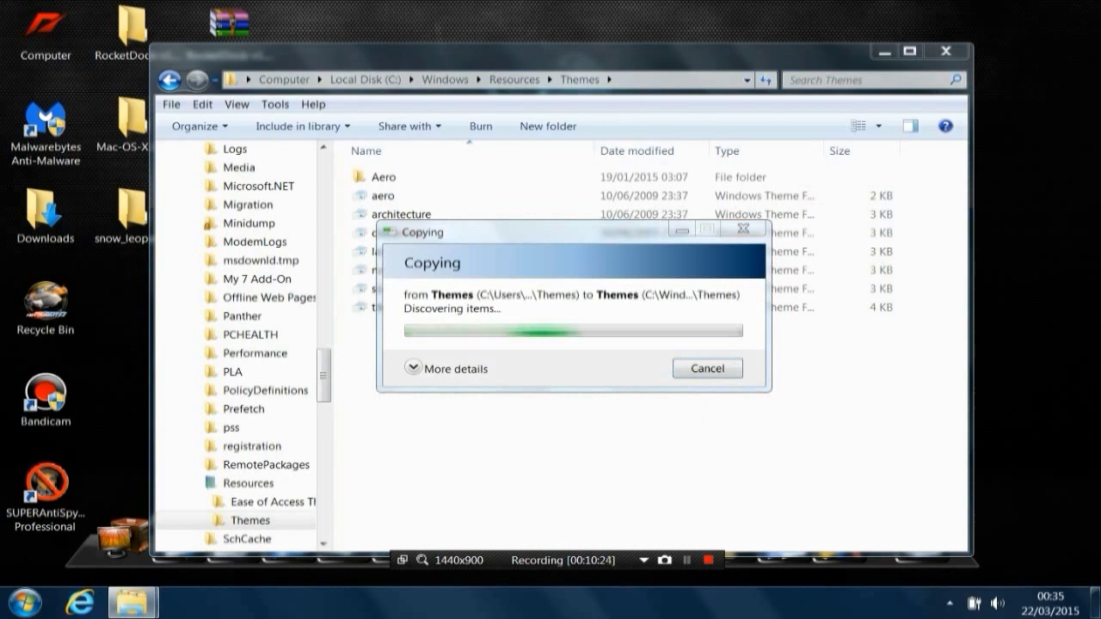
{"action": "left_click", "coordinate": [608, 447]}
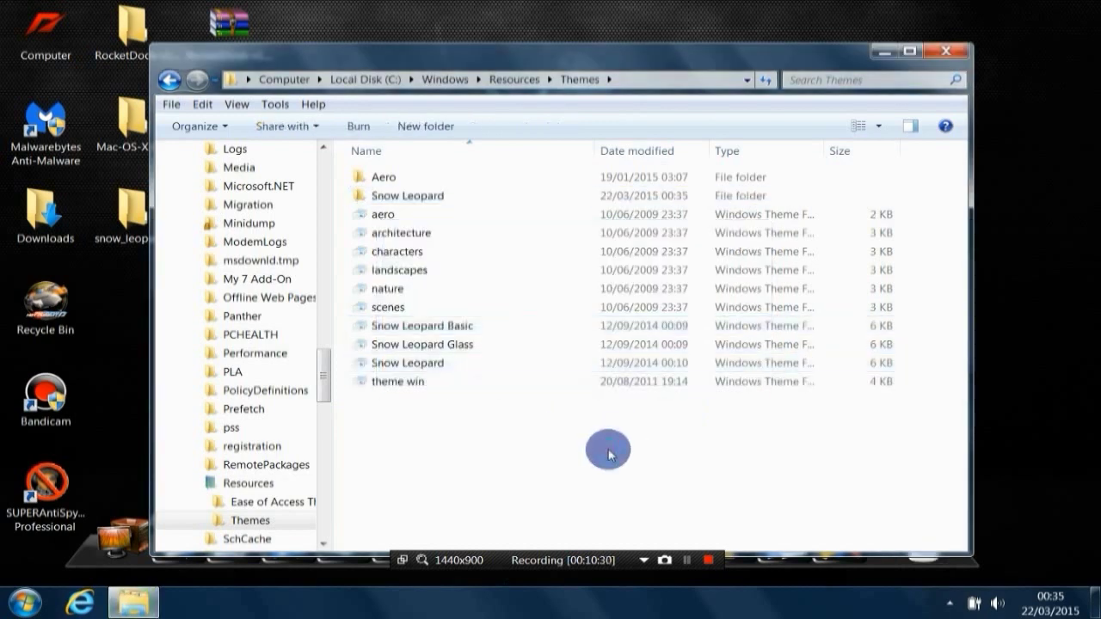
{"action": "left_click", "coordinate": [949, 52]}
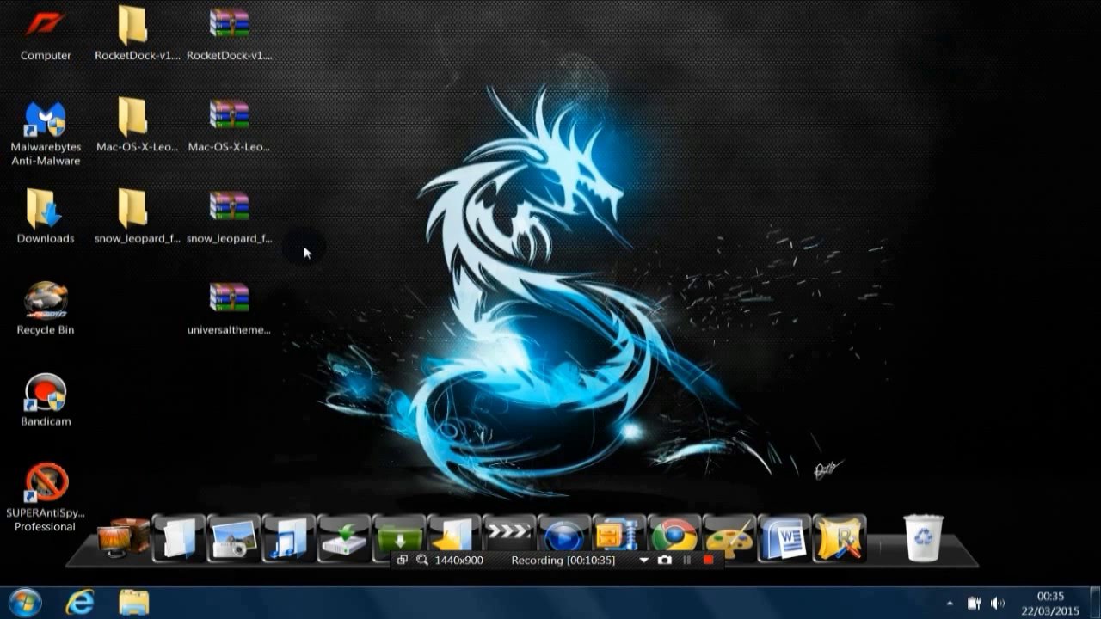
Extract the universalthemepatcher archive using Extract to universalthemepatcher\
{"action": "right_click", "coordinate": [252, 308]}
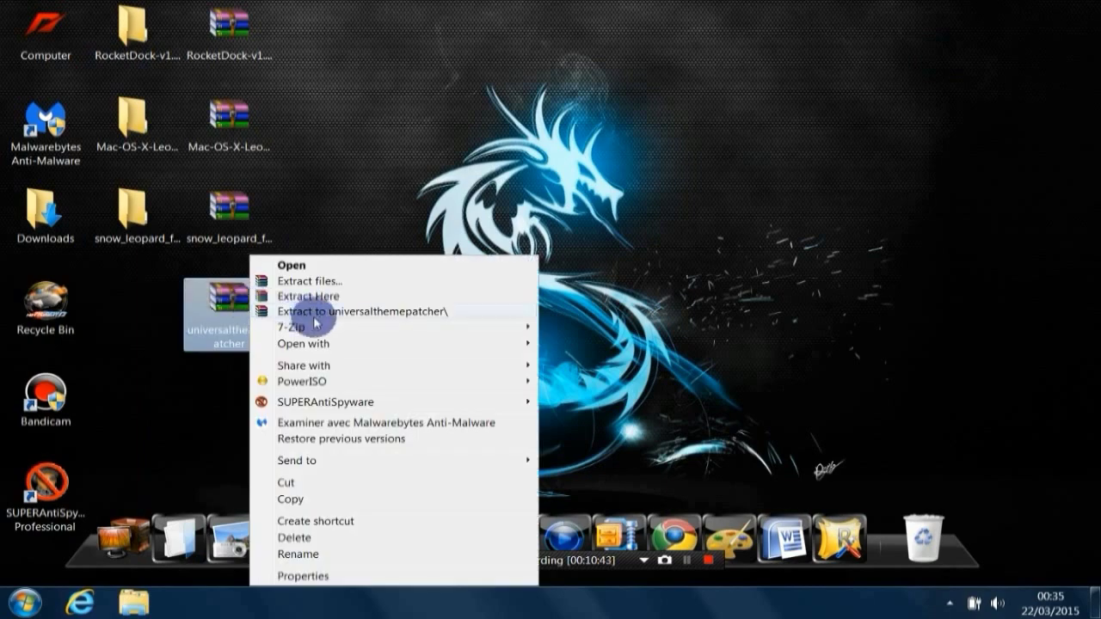
{"action": "left_click", "coordinate": [396, 312]}
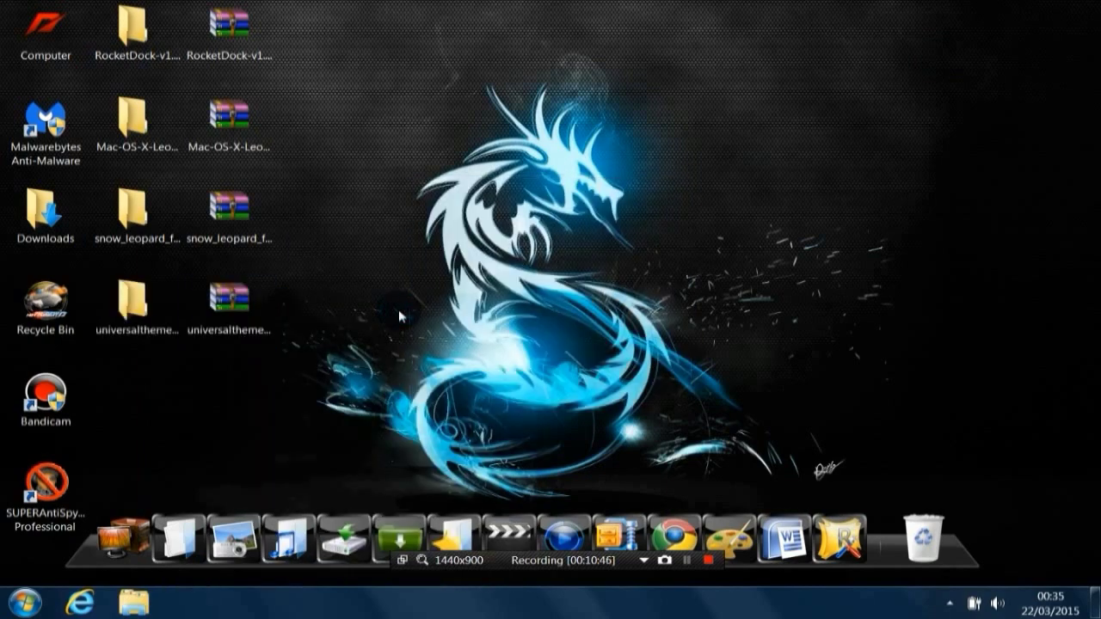
Open universalthemepatcher\UniversalThemePatcher_20090409 and inspect the x64 and x86 patcher files
{"action": "double_click", "coordinate": [122, 324]}
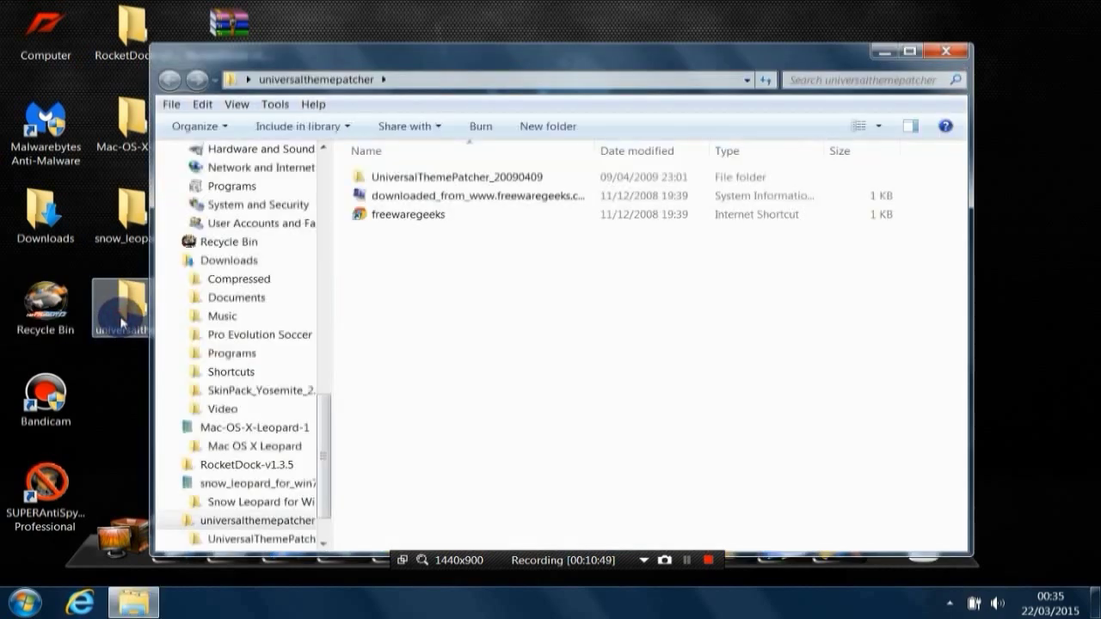
{"action": "double_click", "coordinate": [510, 183]}
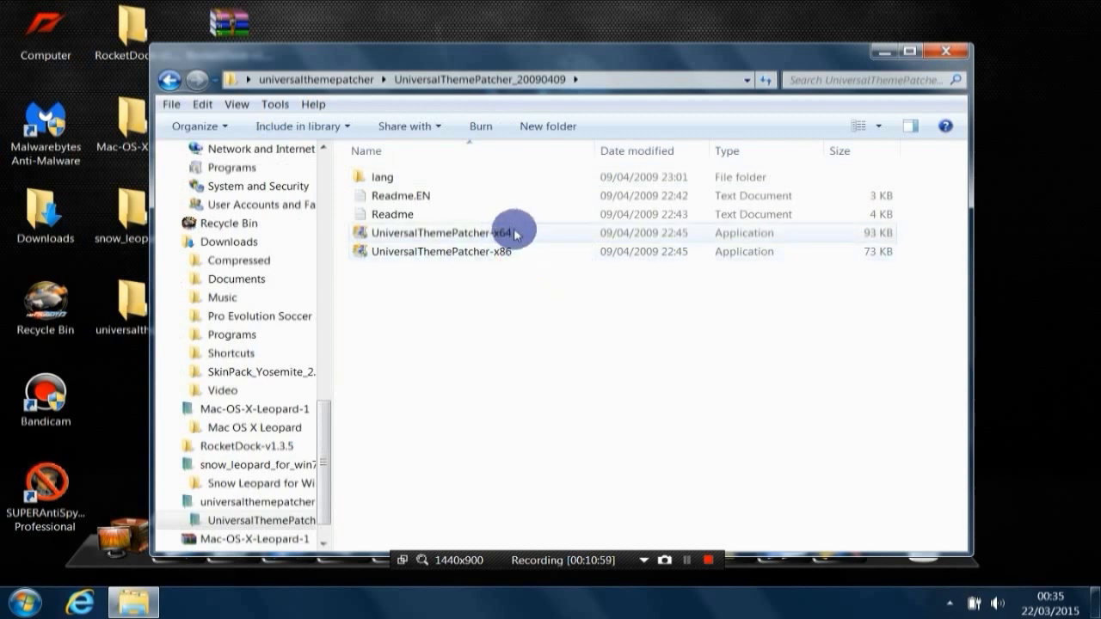
{"action": "mouse_move", "coordinate": [514, 234]}
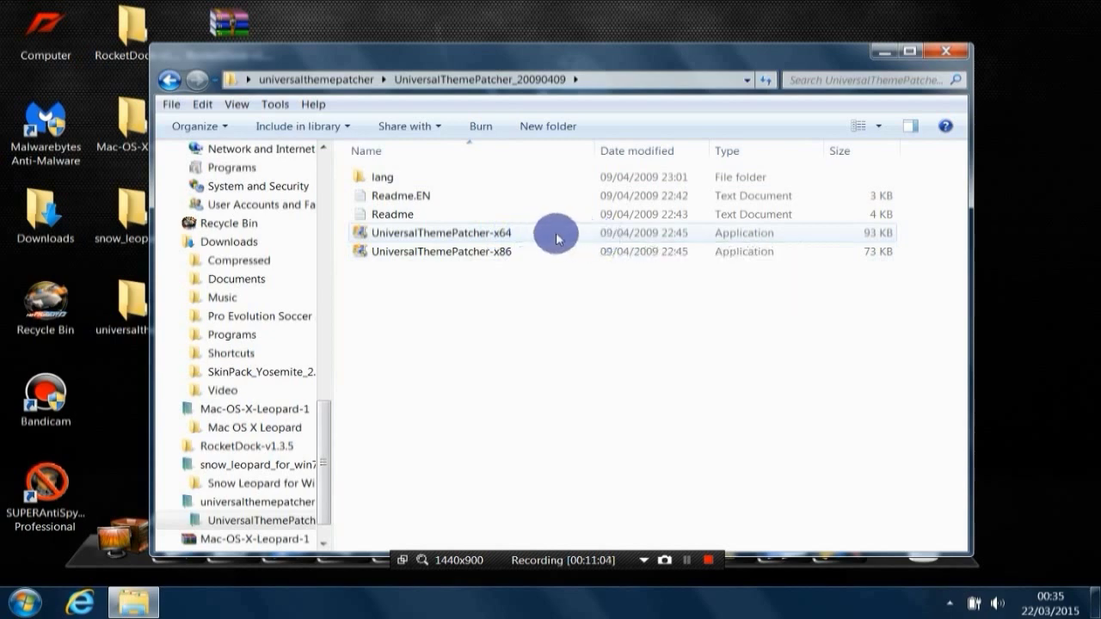
{"action": "mouse_move", "coordinate": [590, 237]}
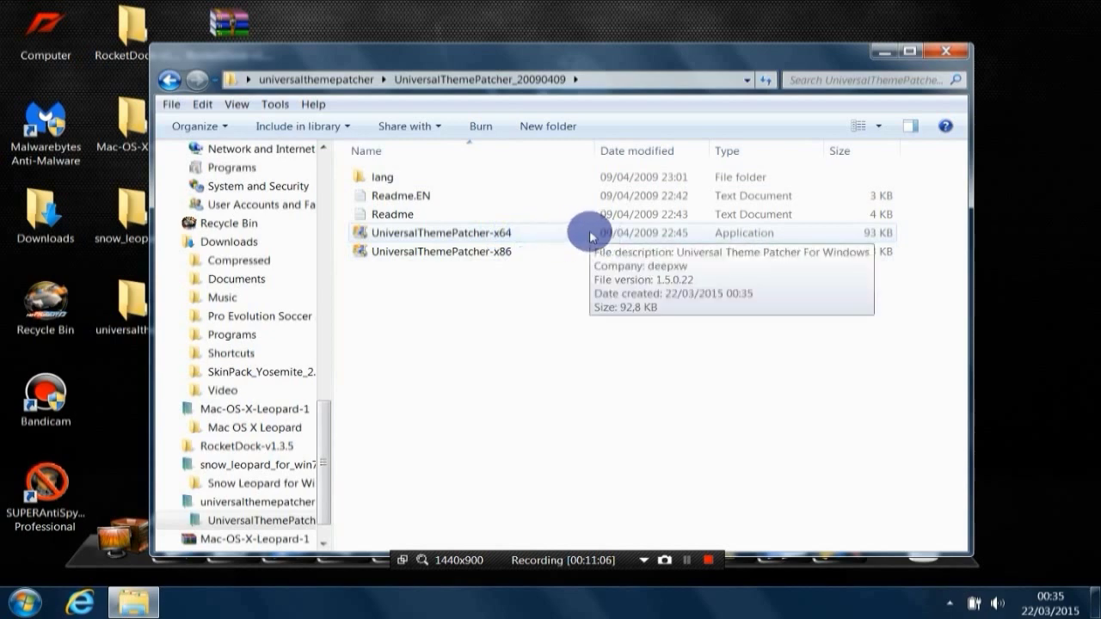
{"action": "mouse_move", "coordinate": [523, 254]}
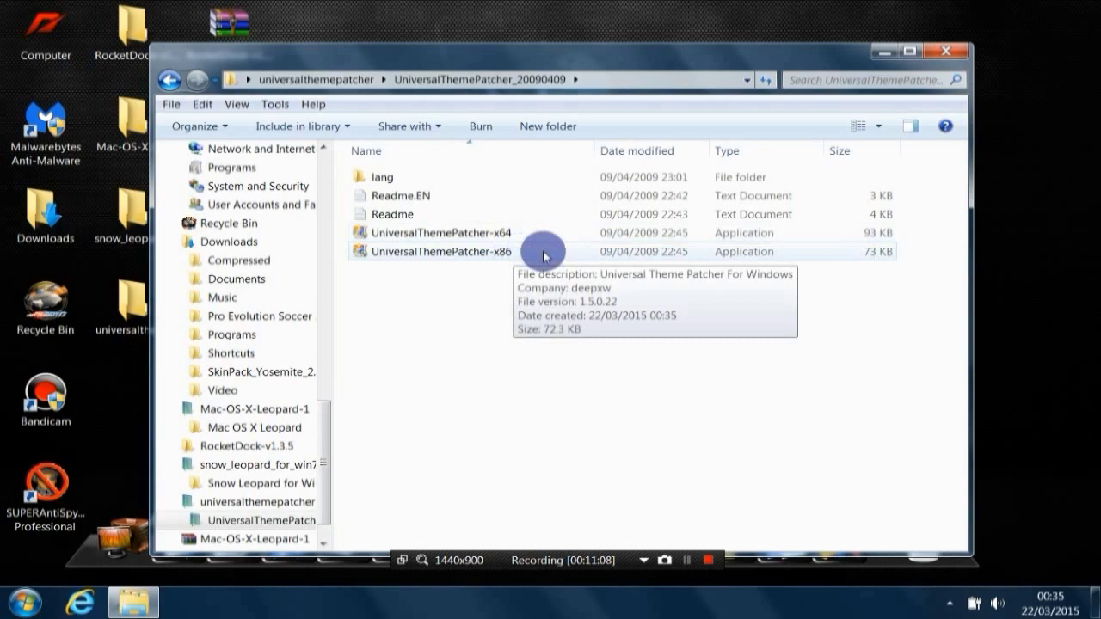
{"action": "left_click", "coordinate": [538, 254]}
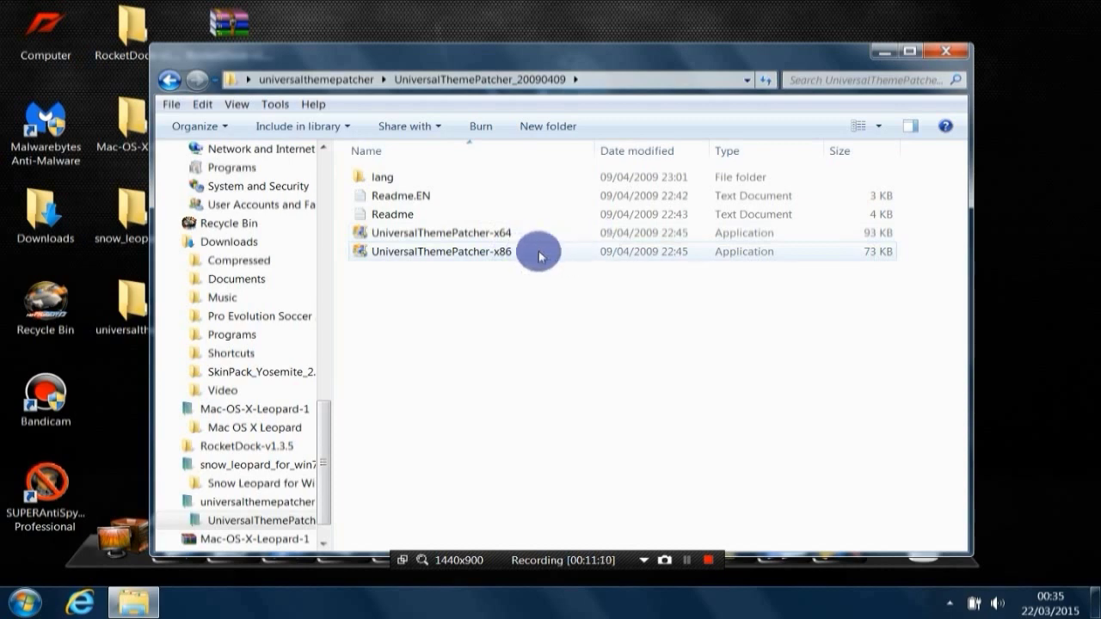
{"action": "double_click", "coordinate": [43, 50]}
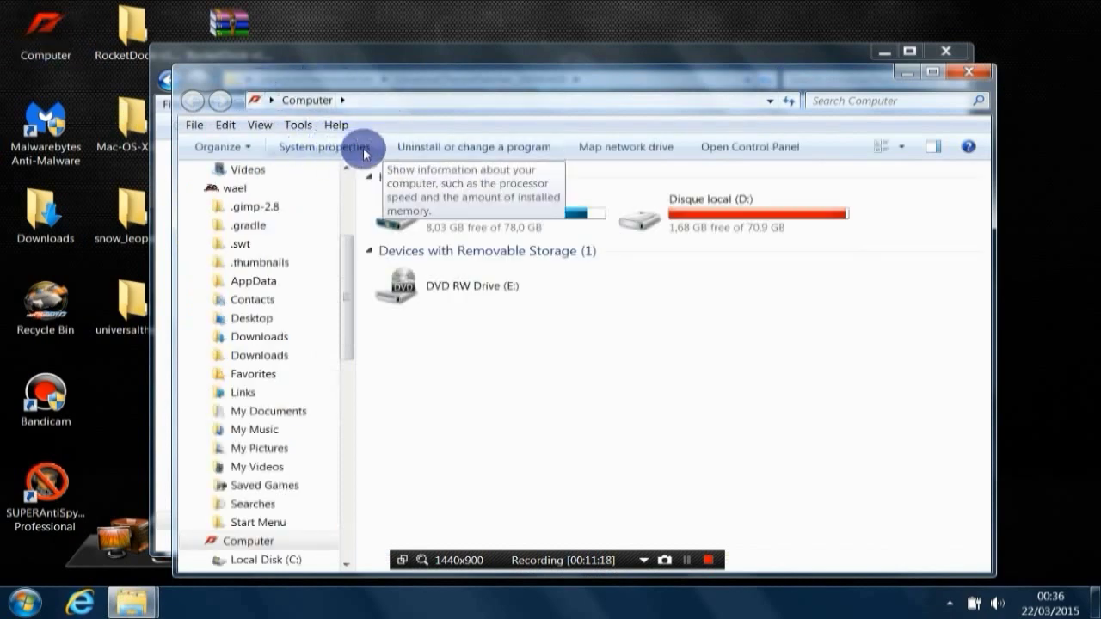
{"action": "left_click", "coordinate": [337, 151]}
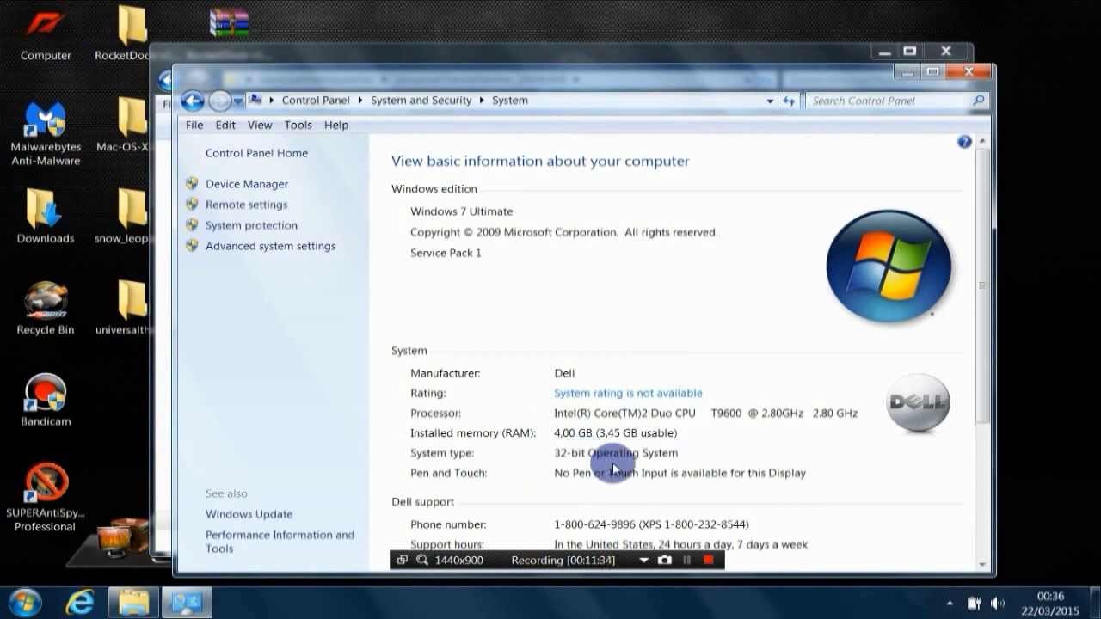
{"action": "left_click", "coordinate": [977, 75]}
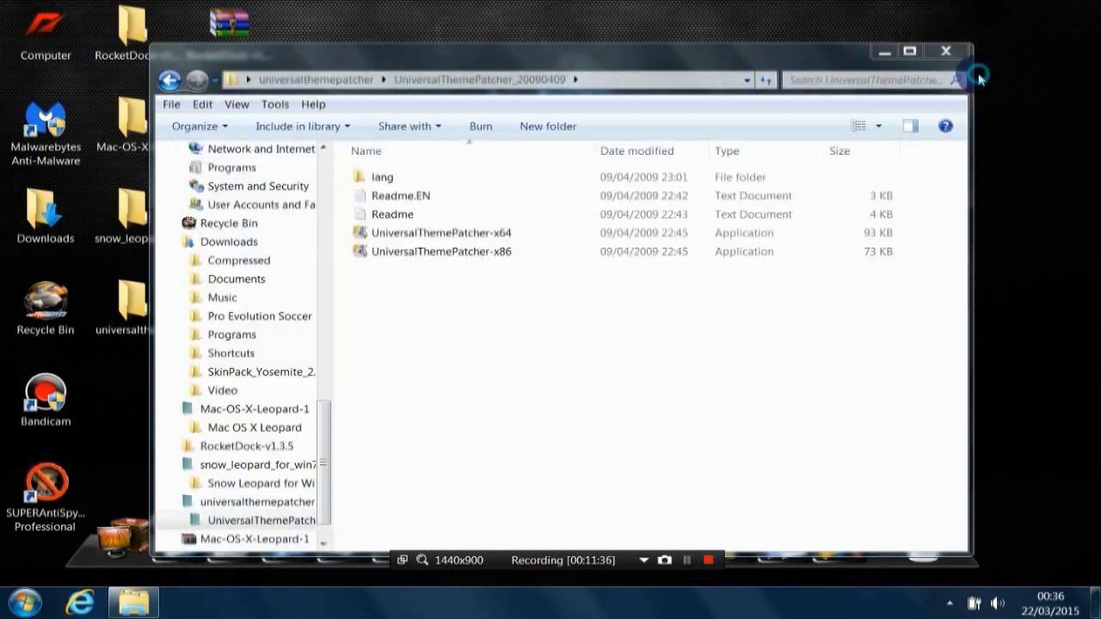
Run UniversalThemePatcher-x86 as administrator, approve the UAC prompt, and confirm English as the language
{"action": "double_click", "coordinate": [533, 255]}
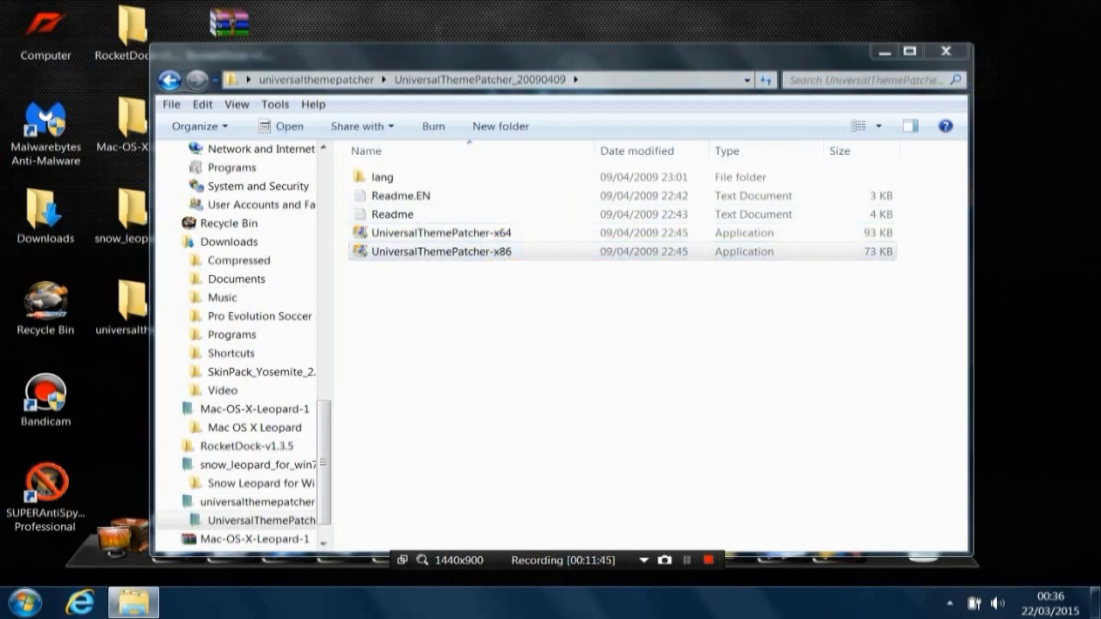
{"action": "left_click", "coordinate": [740, 352]}
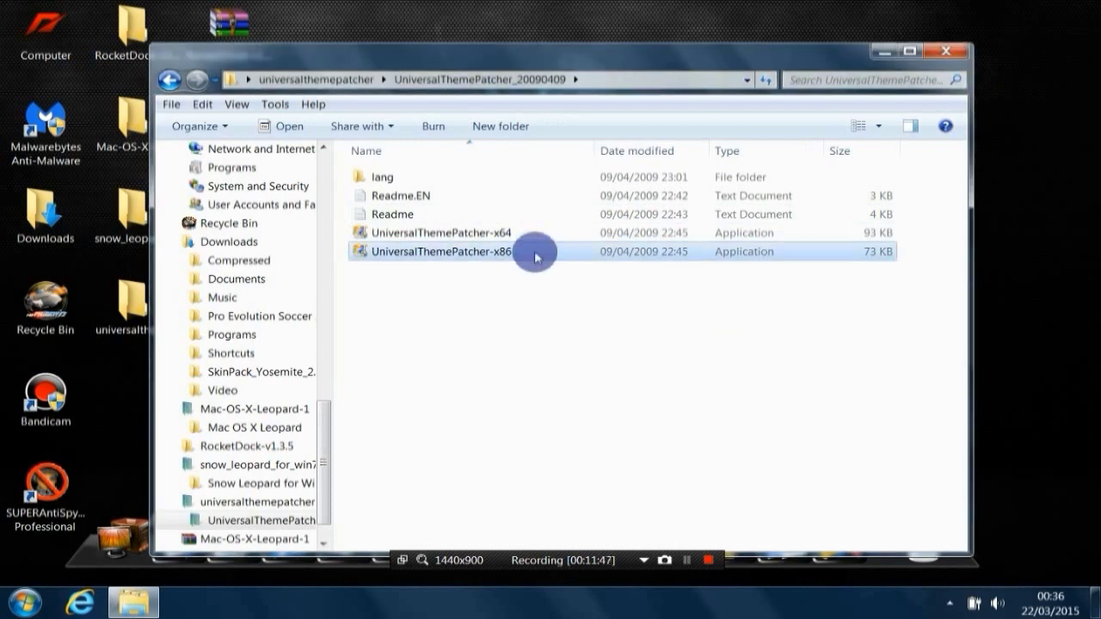
{"action": "right_click", "coordinate": [535, 255]}
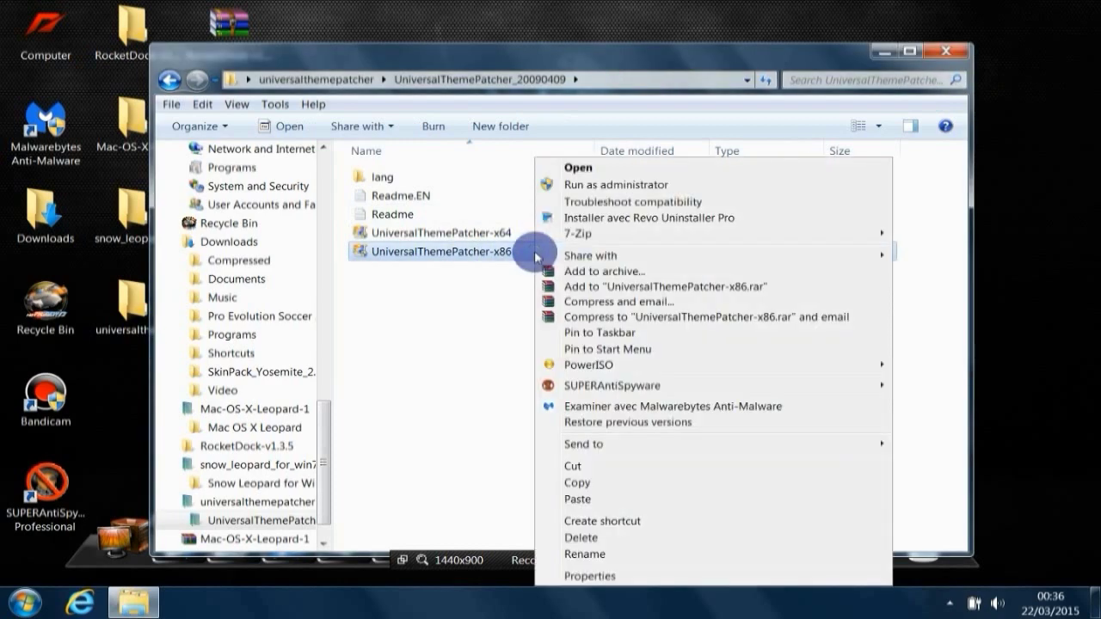
{"action": "left_click", "coordinate": [651, 186]}
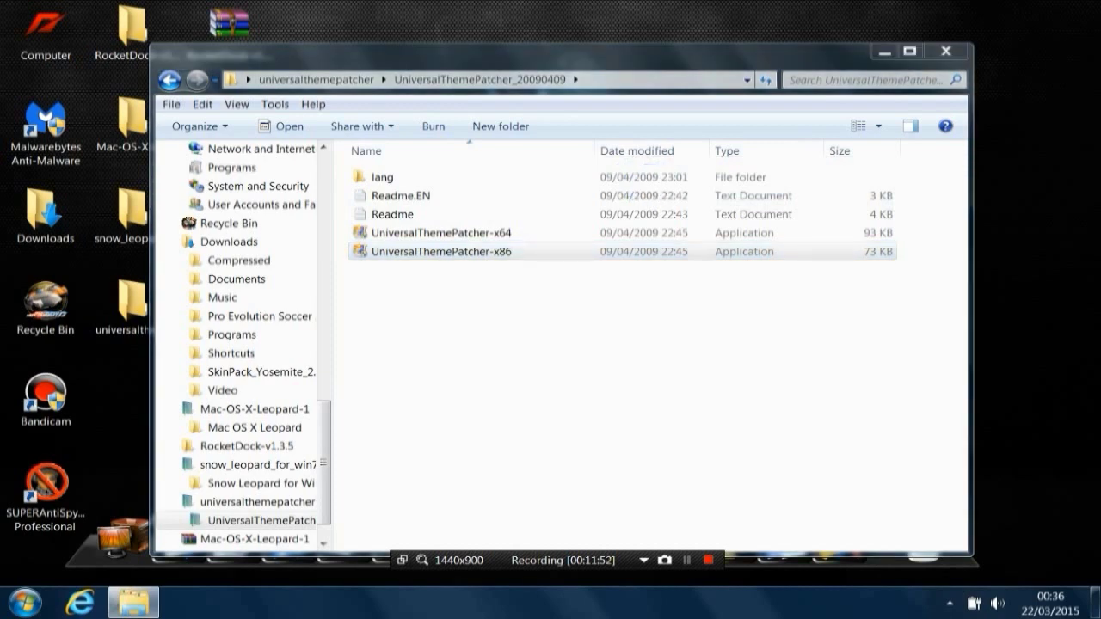
{"action": "left_click", "coordinate": [654, 358]}
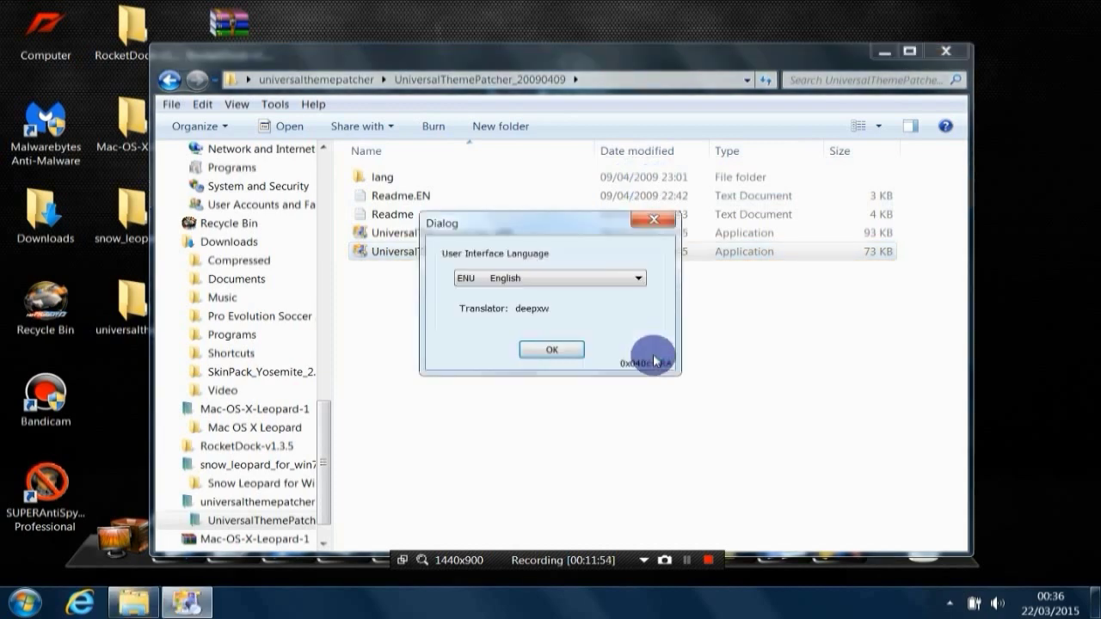
{"action": "left_click", "coordinate": [554, 353]}
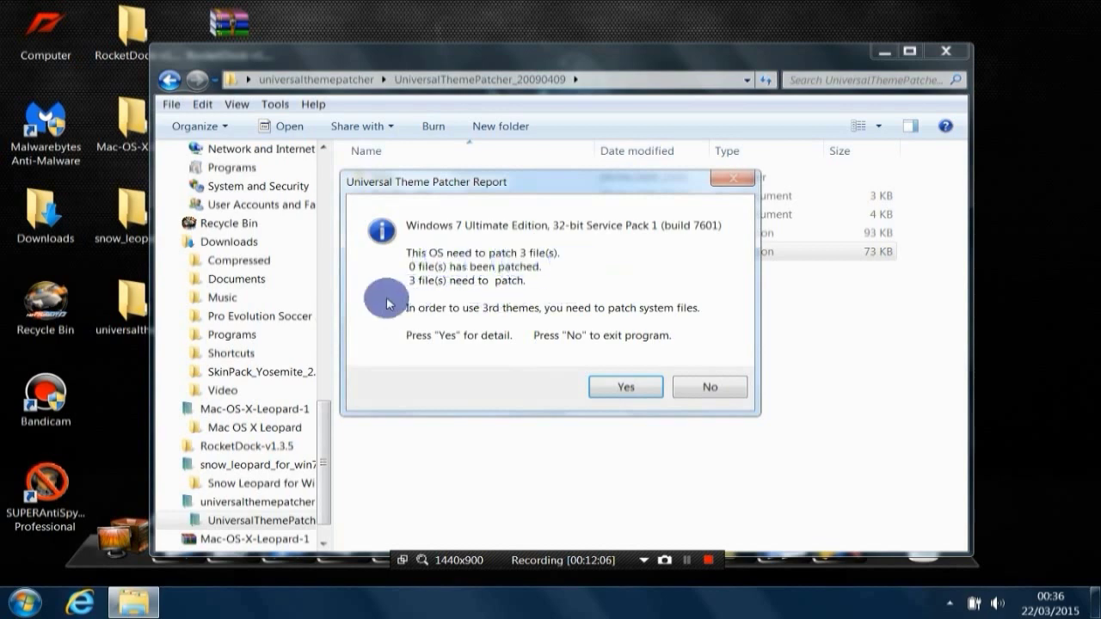
Patch themeservice.dll, themeui.dll and uxtheme.dll in turn, acknowledging each Patch success message
{"action": "left_click", "coordinate": [634, 389]}
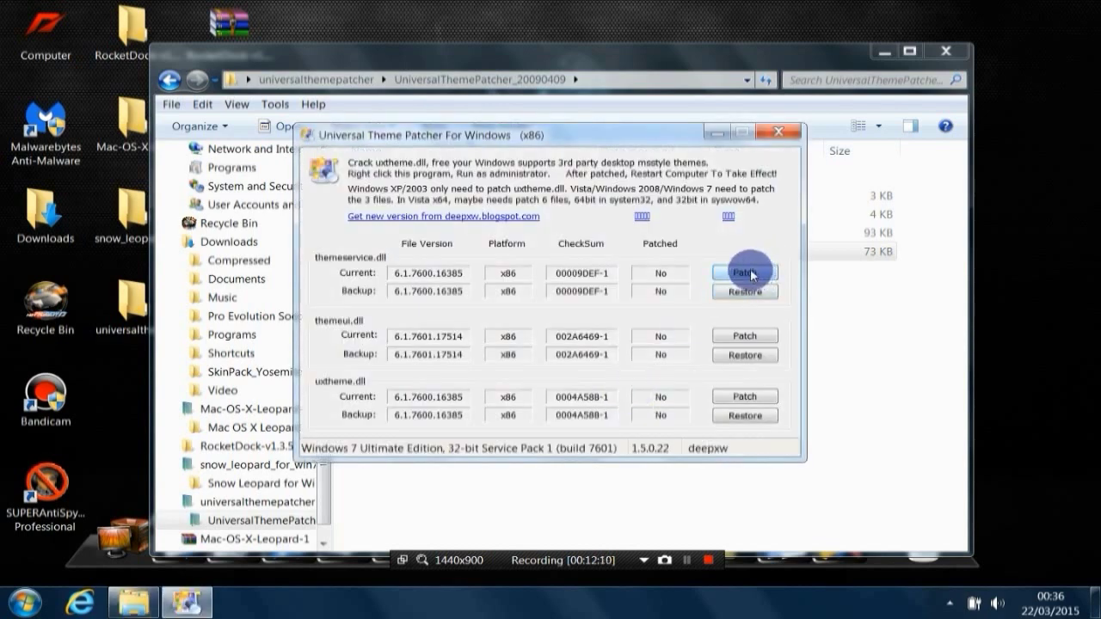
{"action": "left_click", "coordinate": [763, 276]}
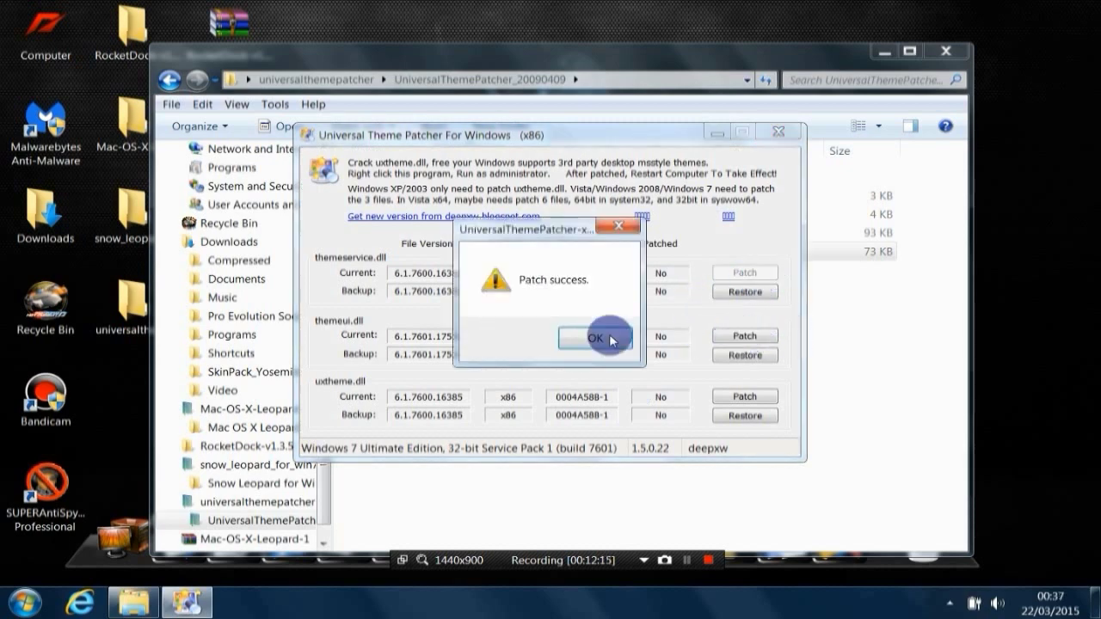
{"action": "left_click", "coordinate": [577, 340]}
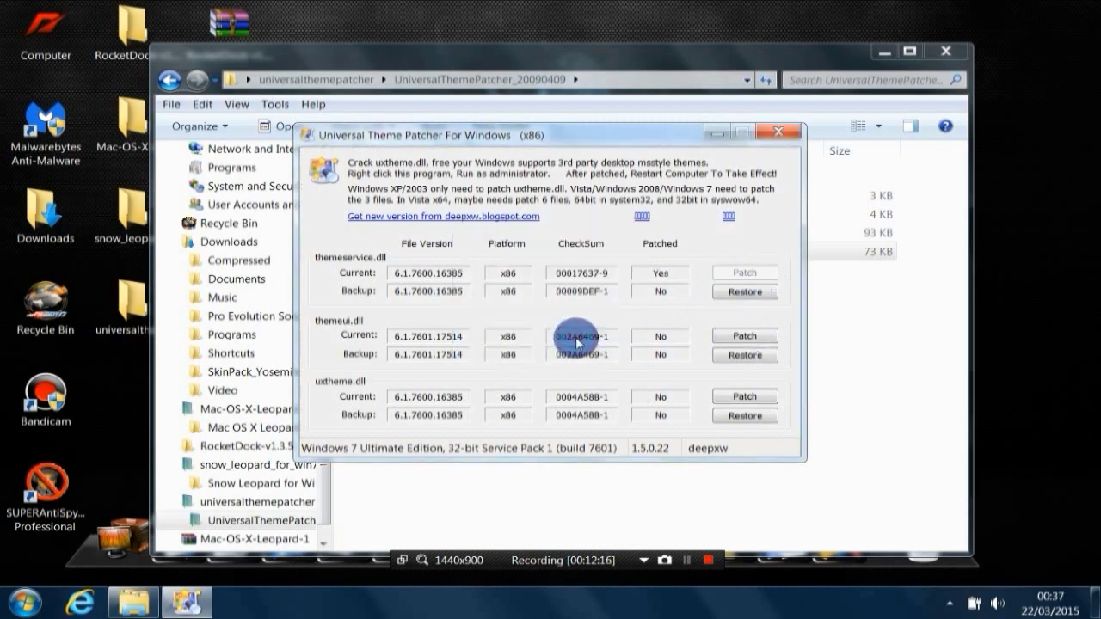
{"action": "left_click", "coordinate": [744, 341]}
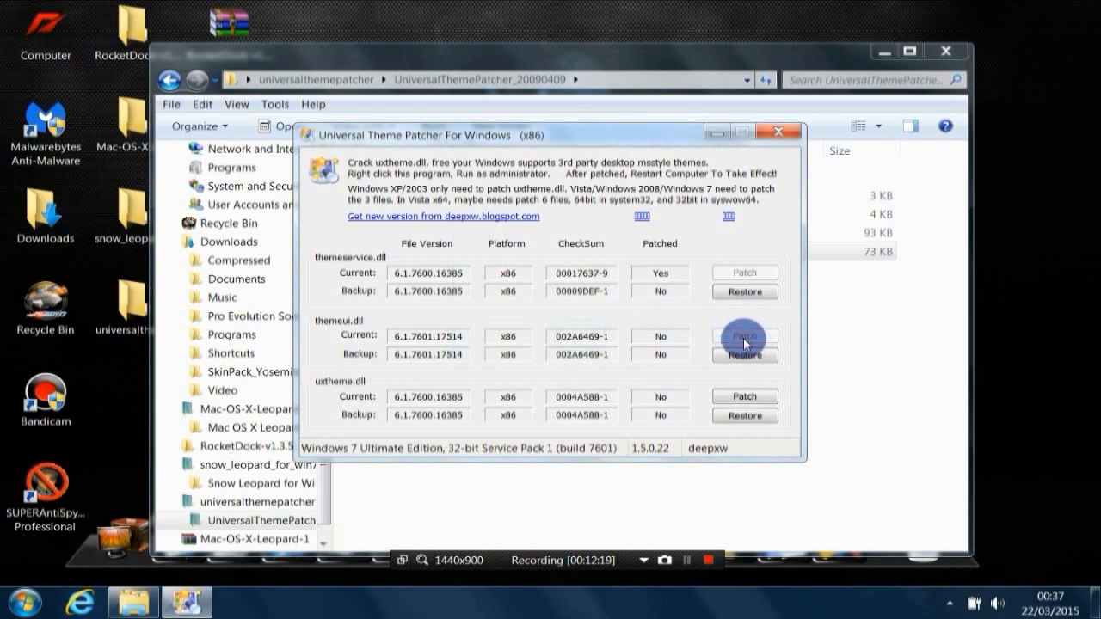
{"action": "left_click", "coordinate": [612, 339]}
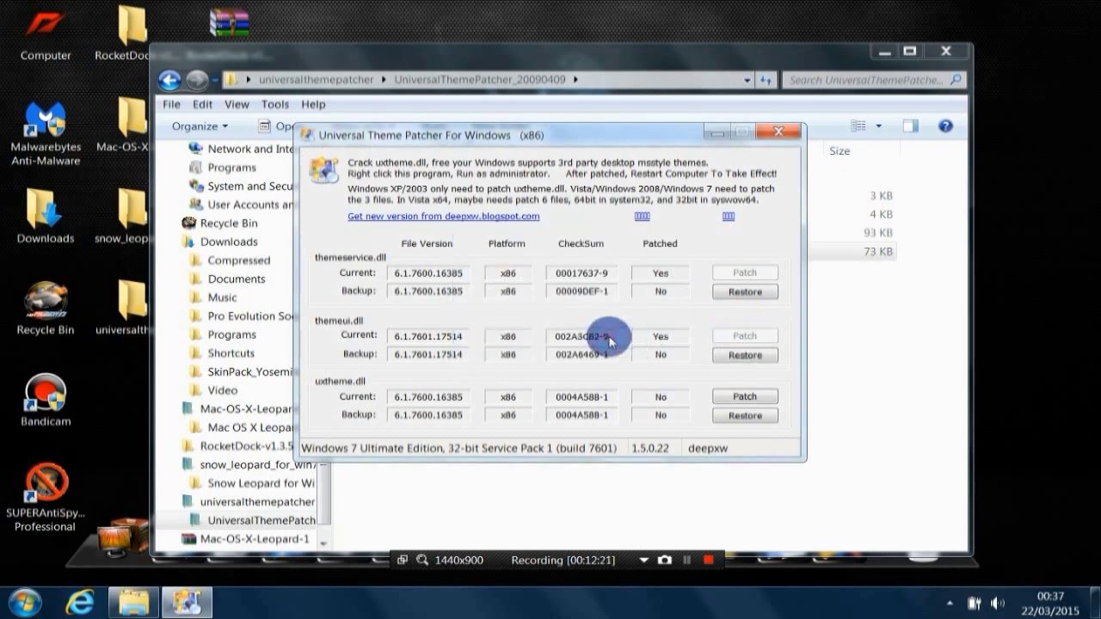
{"action": "left_click", "coordinate": [744, 397]}
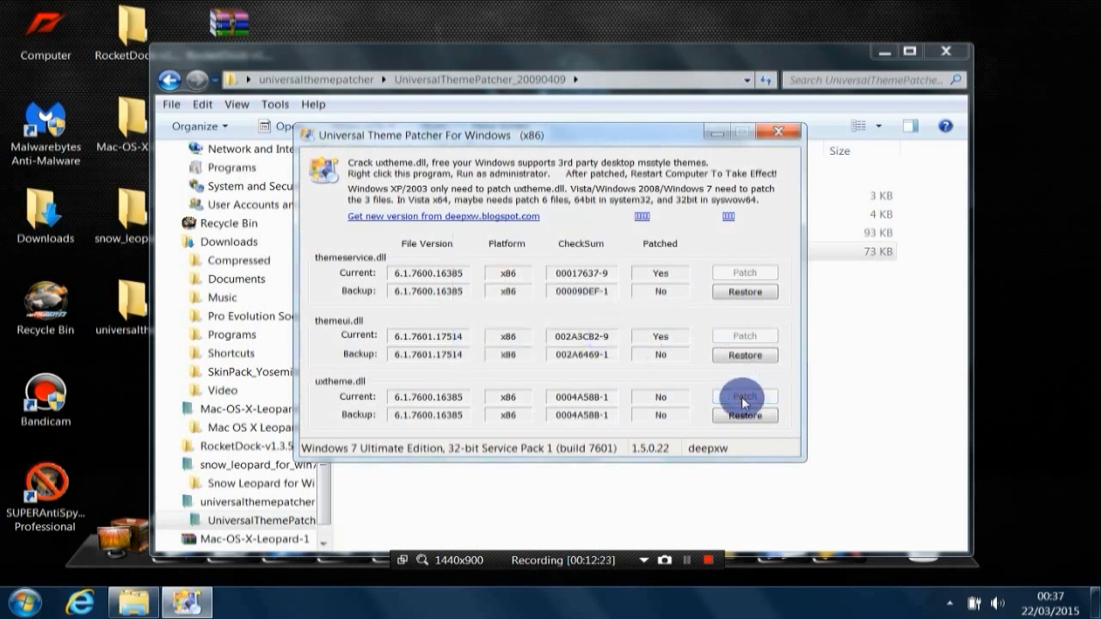
{"action": "left_click", "coordinate": [594, 342]}
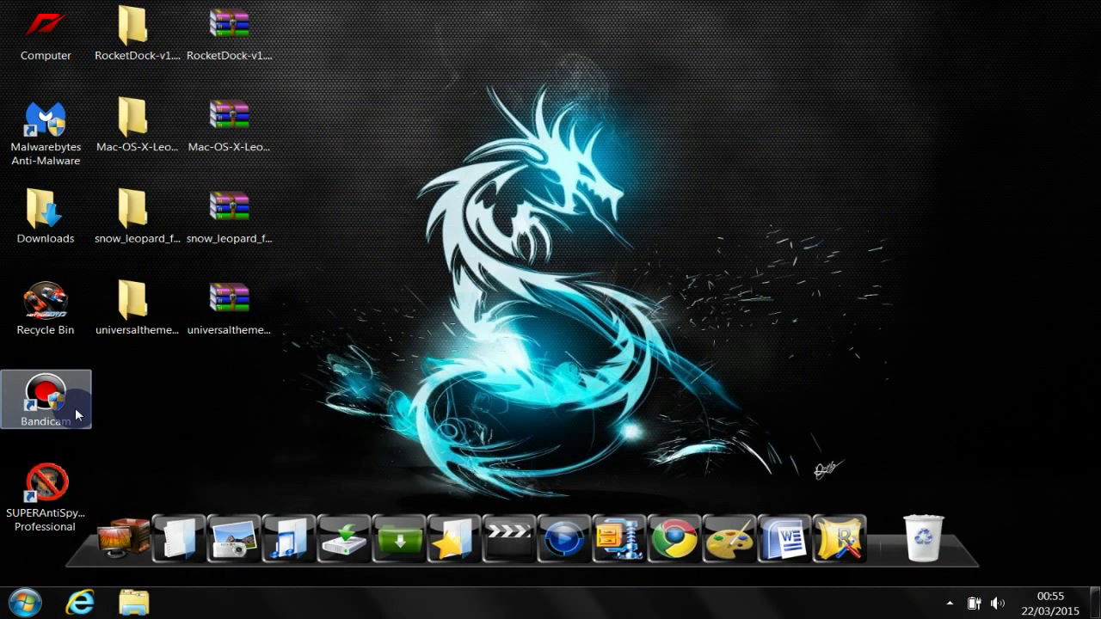
Drag the Bandicam and Malwarebytes Anti-Malware desktop shortcuts onto the RocketDock dock
{"action": "left_click_drag", "start_coordinate": [56, 403], "coordinate": [375, 544]}
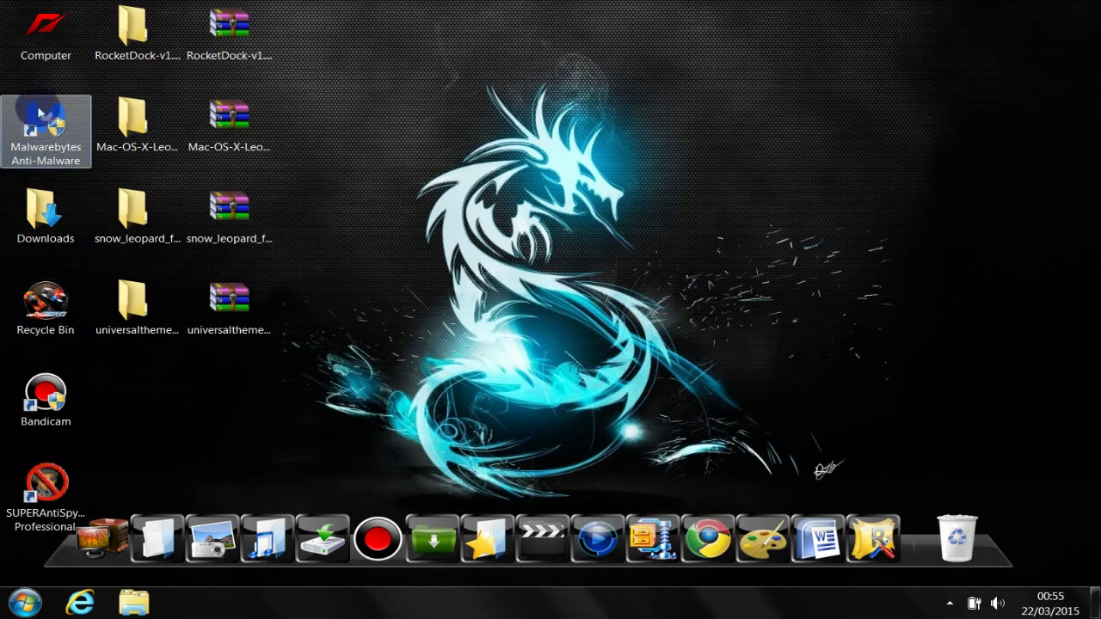
{"action": "left_click_drag", "start_coordinate": [37, 110], "coordinate": [625, 548]}
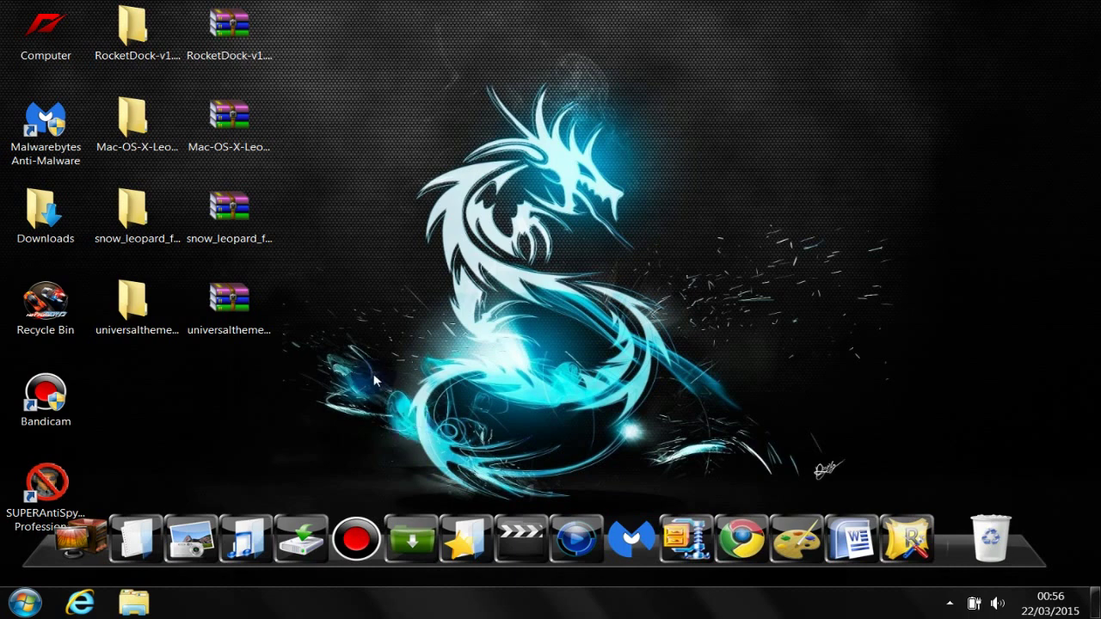
Uncheck Show desktop icons in the desktop's View menu so only wallpaper and dock show
{"action": "left_click", "coordinate": [535, 365]}
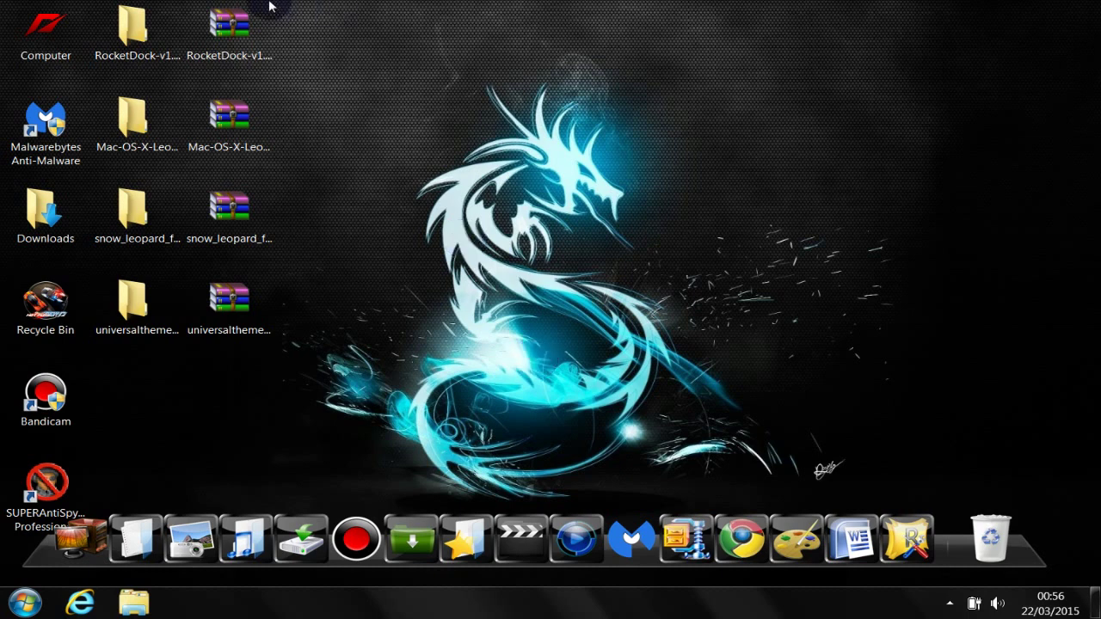
{"action": "left_click", "coordinate": [326, 142]}
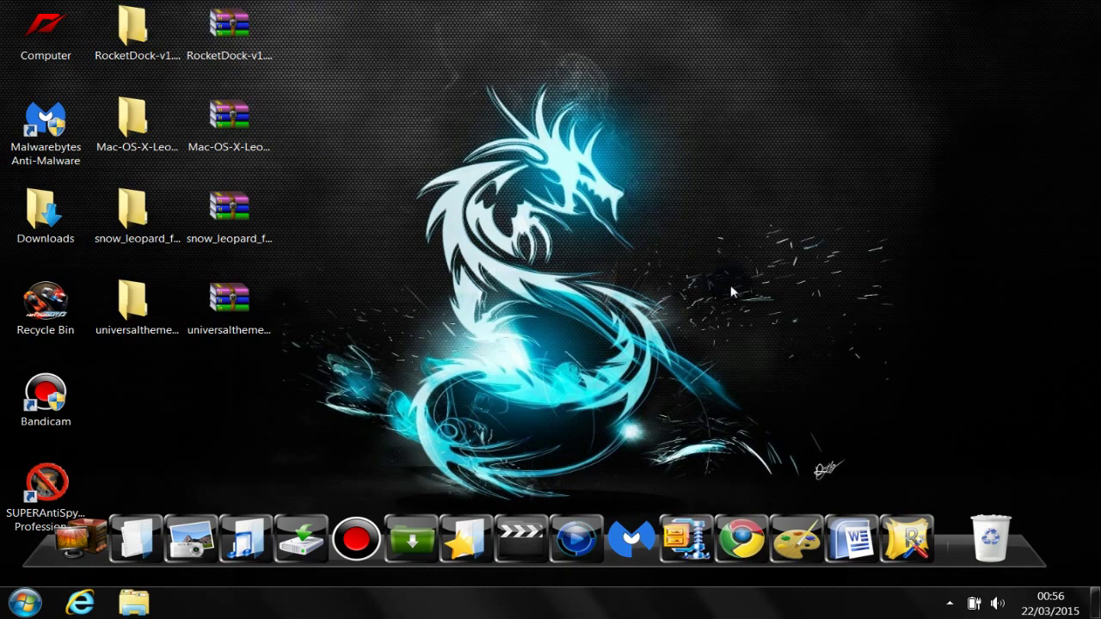
{"action": "right_click", "coordinate": [721, 257]}
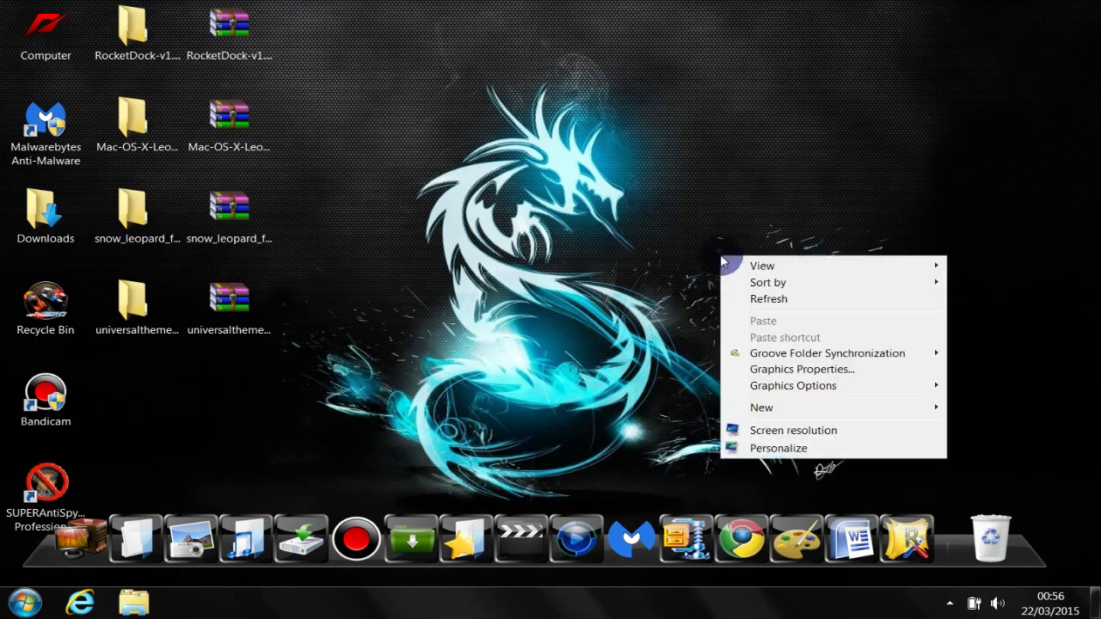
{"action": "left_click", "coordinate": [760, 267]}
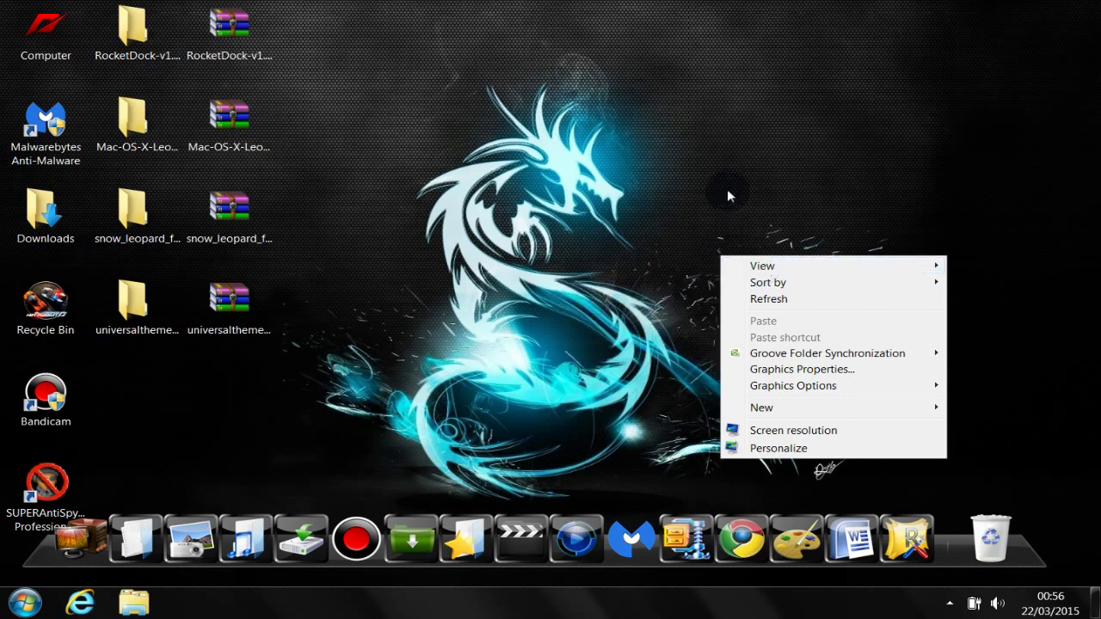
{"action": "left_click", "coordinate": [764, 269]}
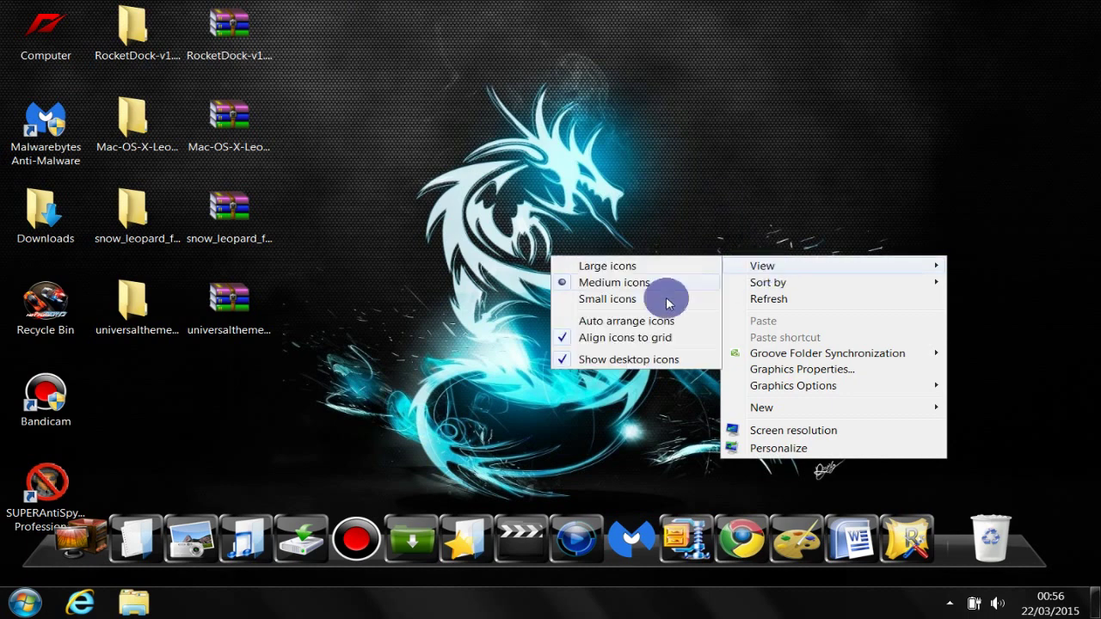
{"action": "left_click", "coordinate": [625, 362]}
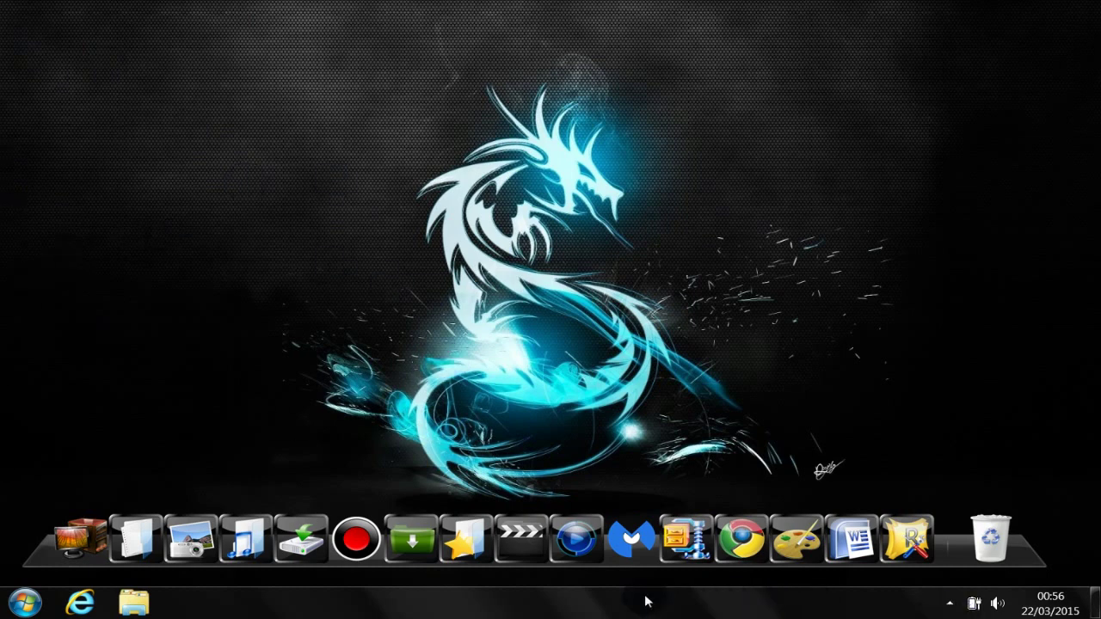
In Taskbar properties, uncheck Lock the taskbar and enable Auto-hide and Use small icons
{"action": "right_click", "coordinate": [696, 606]}
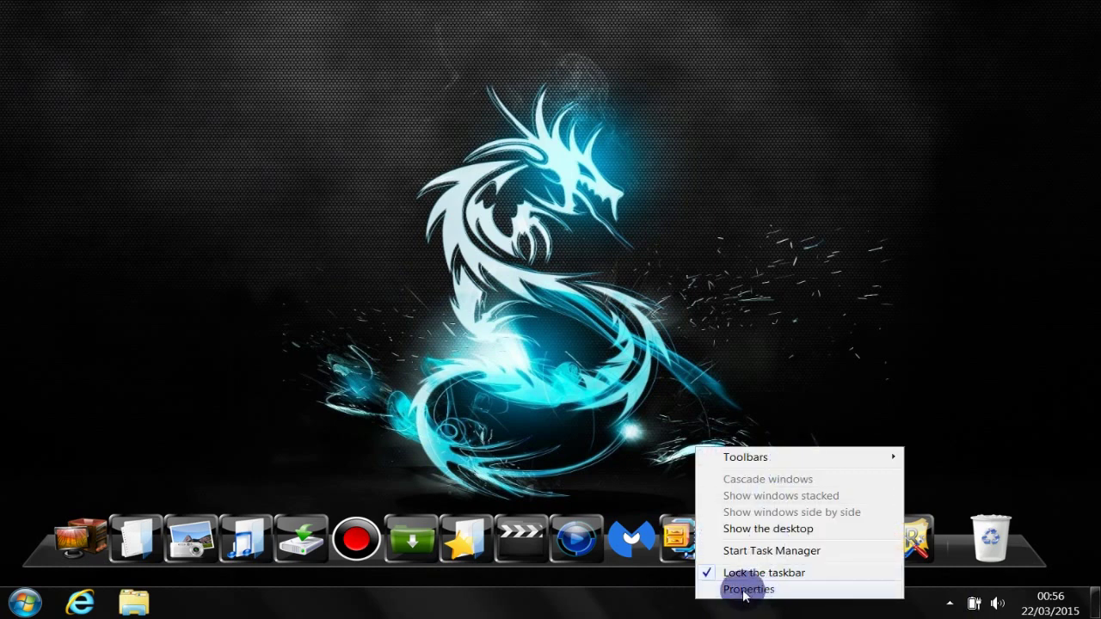
{"action": "right_click", "coordinate": [627, 617]}
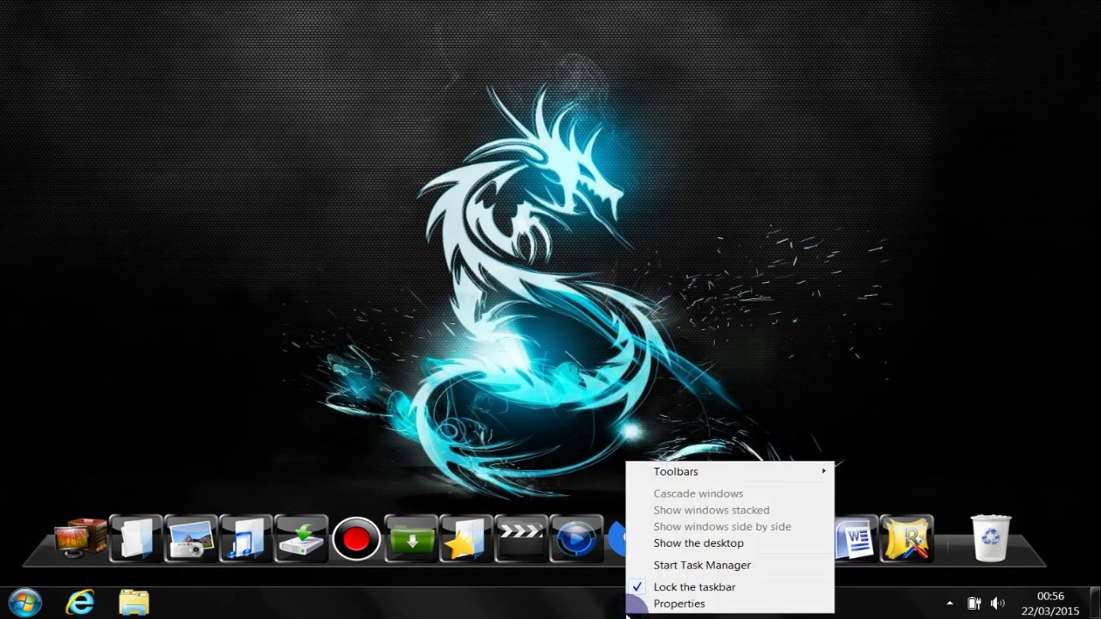
{"action": "left_click", "coordinate": [673, 605]}
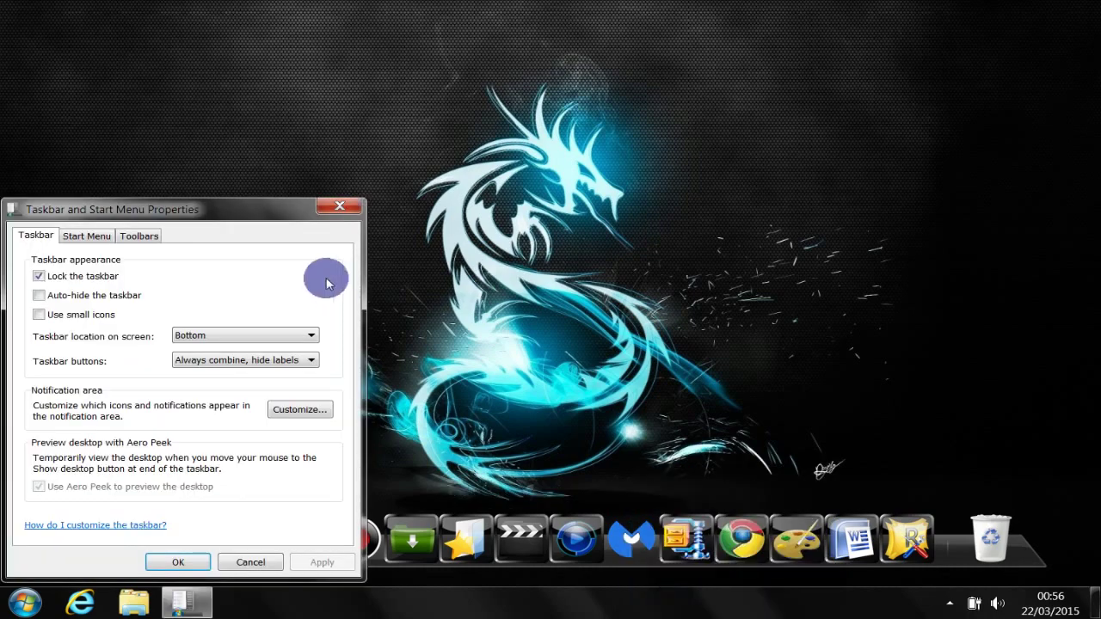
{"action": "left_click_drag", "start_coordinate": [225, 209], "coordinate": [376, 97]}
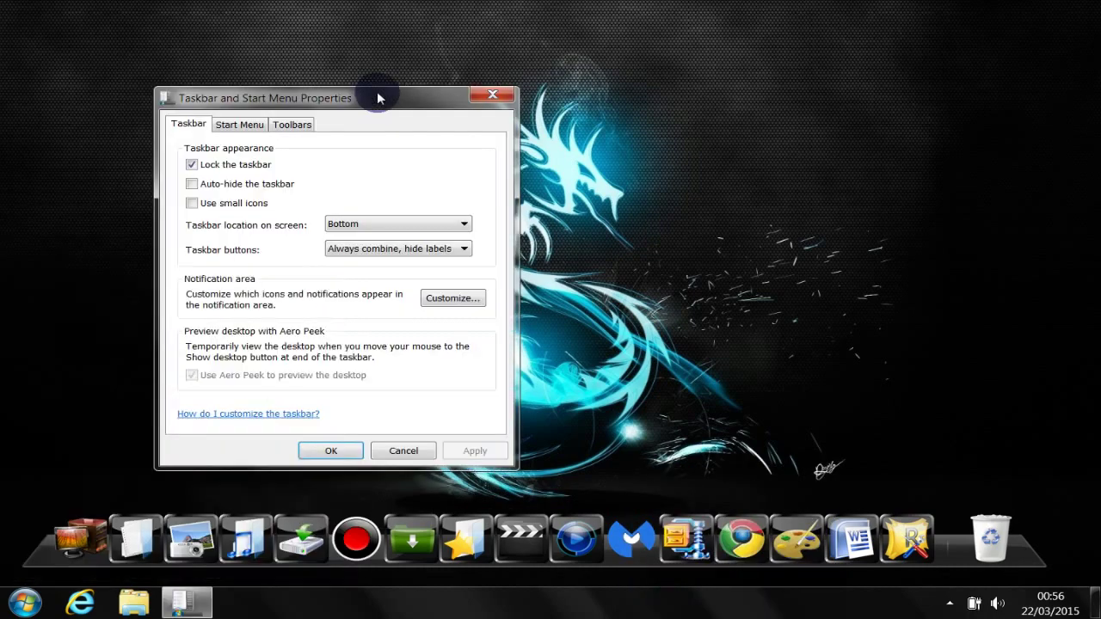
{"action": "left_click", "coordinate": [192, 165]}
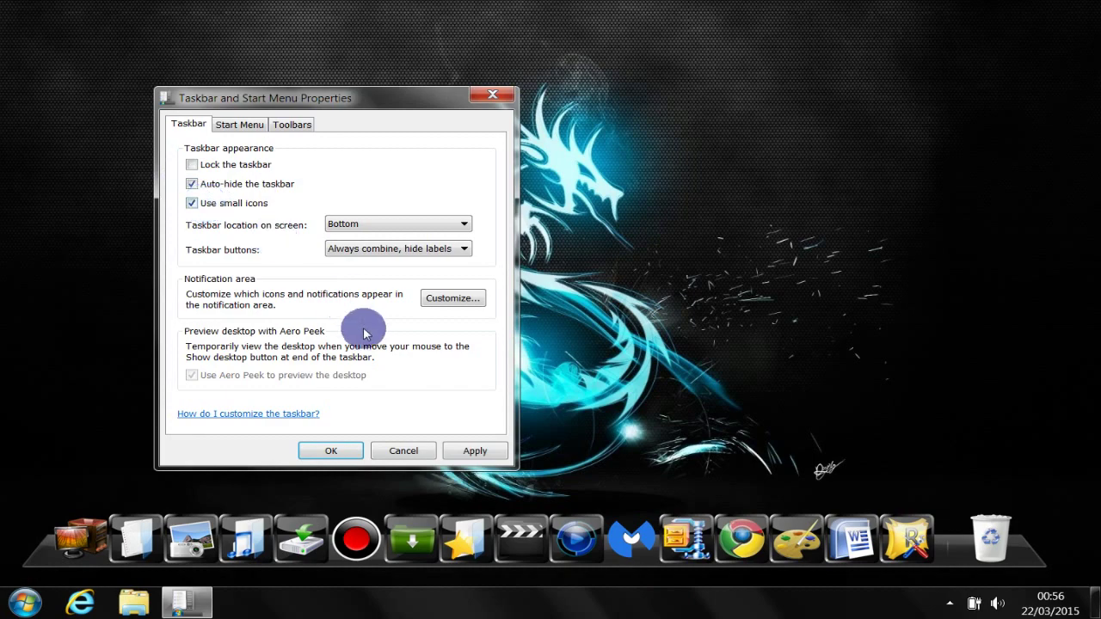
{"action": "left_click", "coordinate": [471, 451]}
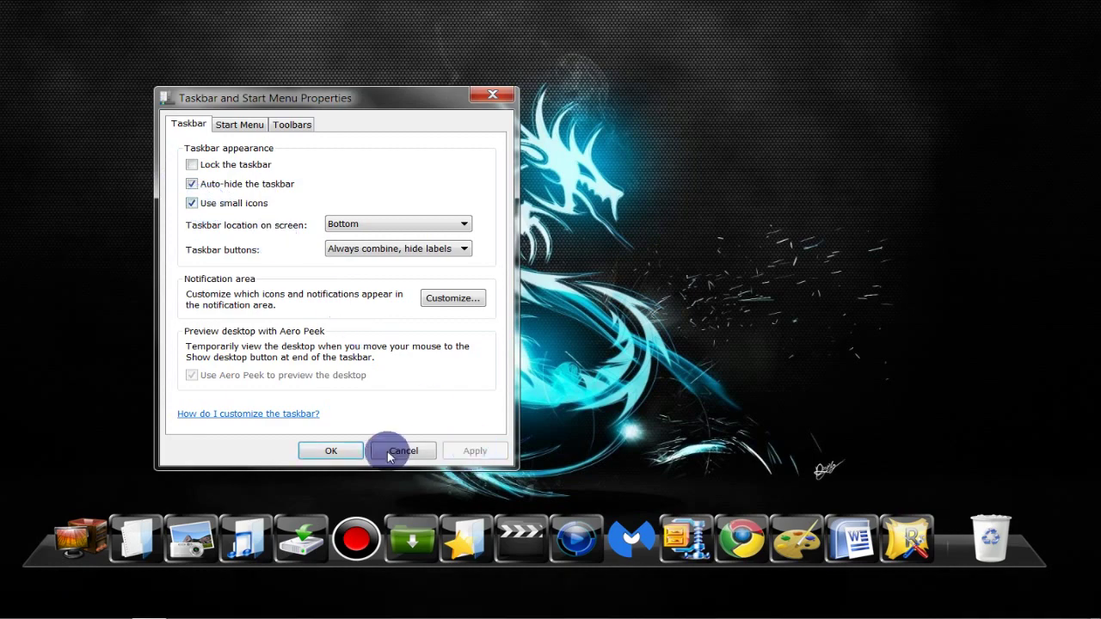
{"action": "left_click", "coordinate": [334, 451]}
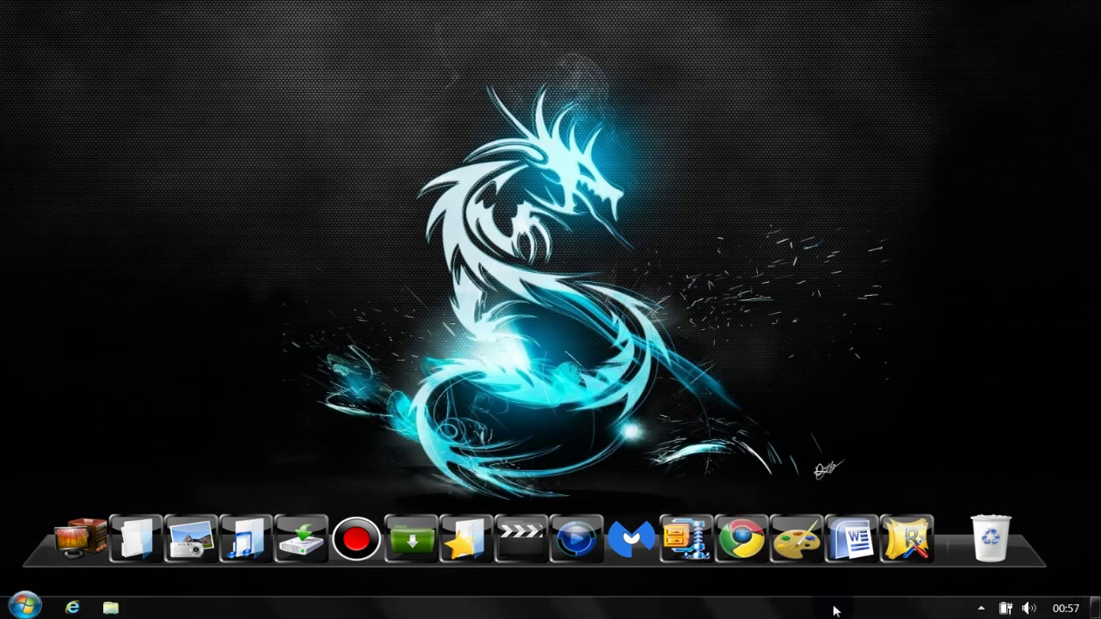
{"action": "left_click", "coordinate": [982, 608]}
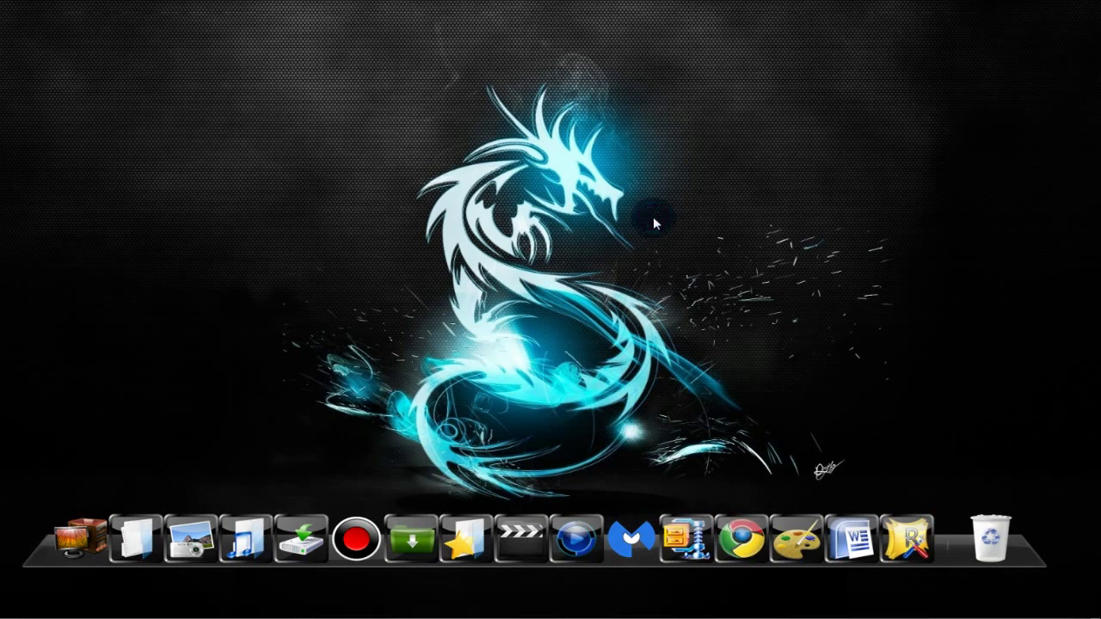
{"action": "left_click", "coordinate": [651, 243]}
Open Personalization from the desktop and apply the Snow Leopard Glass theme
{"action": "right_click", "coordinate": [652, 245]}
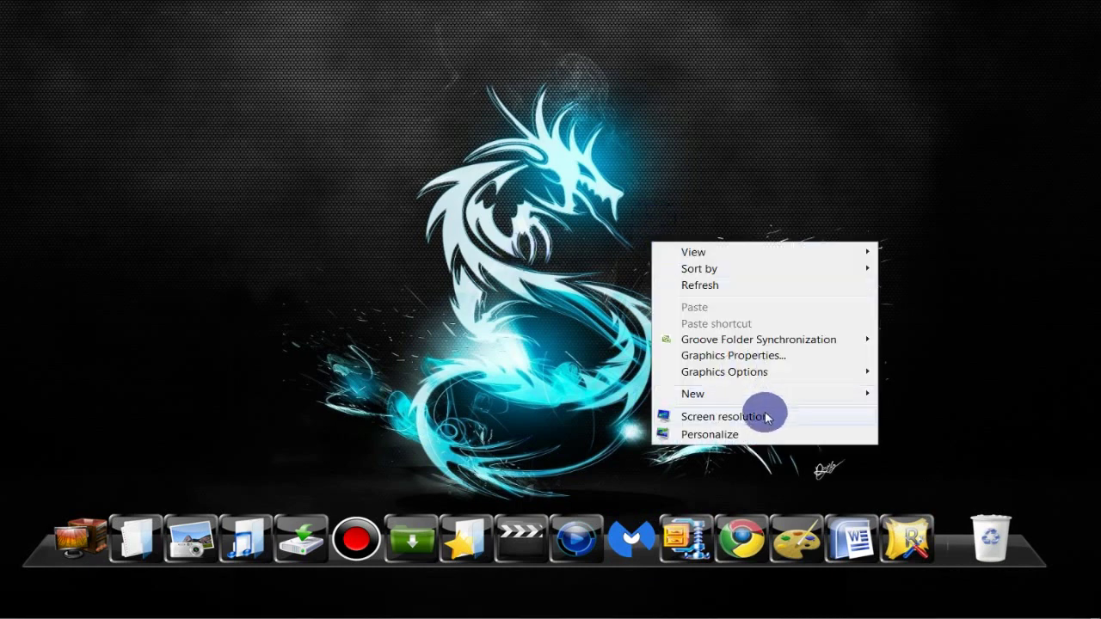
{"action": "left_click", "coordinate": [726, 435]}
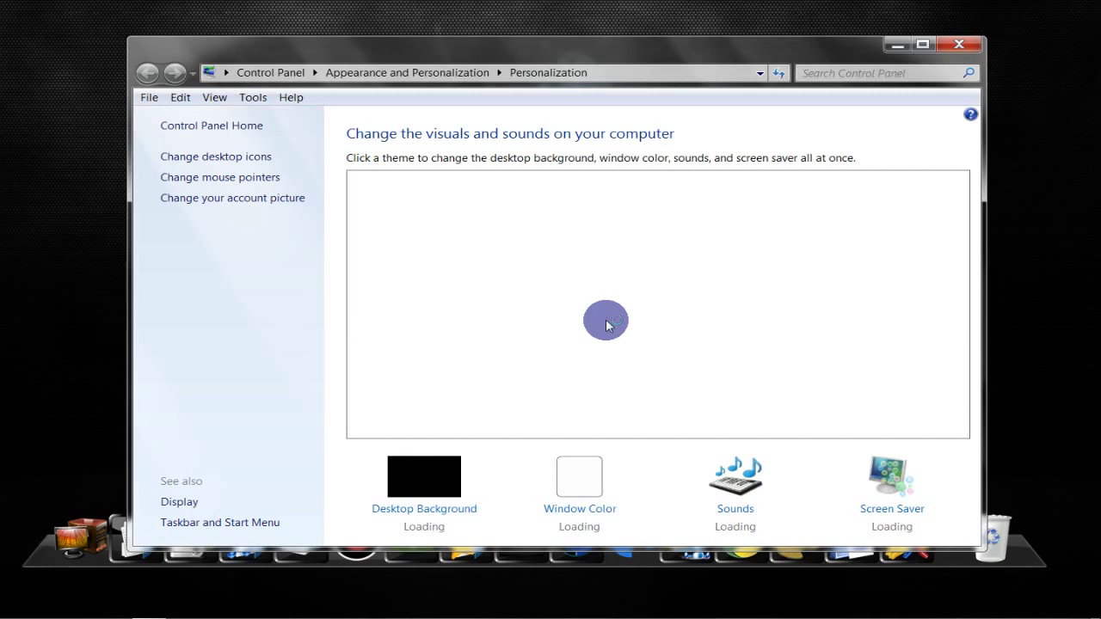
{"action": "left_click_drag", "start_coordinate": [961, 226], "coordinate": [972, 335]}
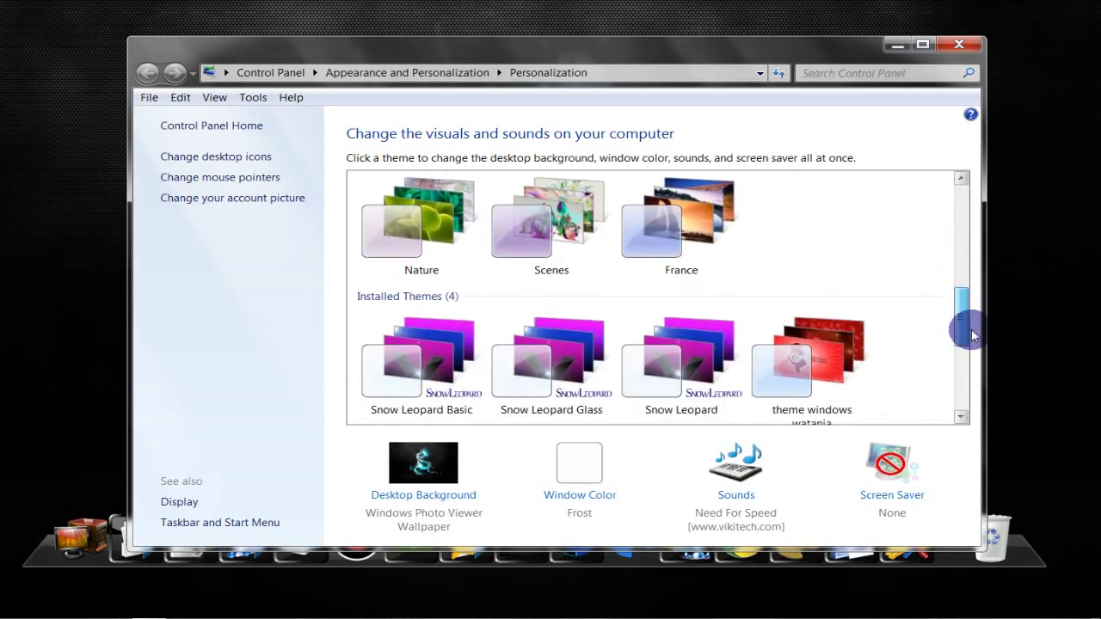
{"action": "left_click", "coordinate": [548, 368]}
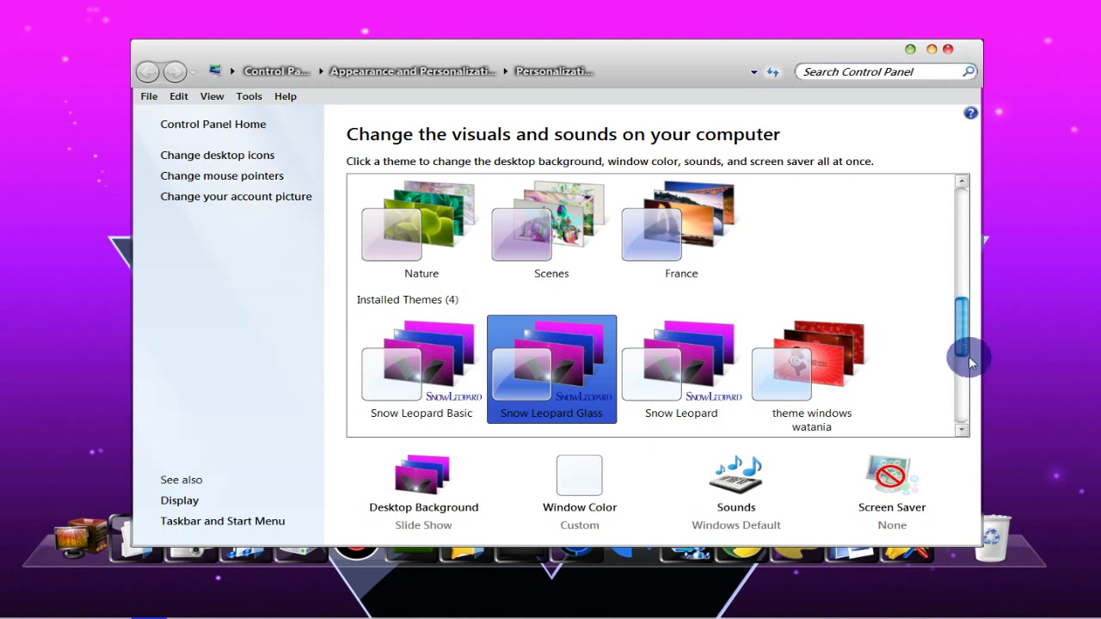
Switch briefly to the Windows 7 theme, reapply Snow Leopard Glass, and close Personalization
{"action": "left_click_drag", "start_coordinate": [961, 344], "coordinate": [965, 320]}
{"action": "left_click", "coordinate": [439, 250]}
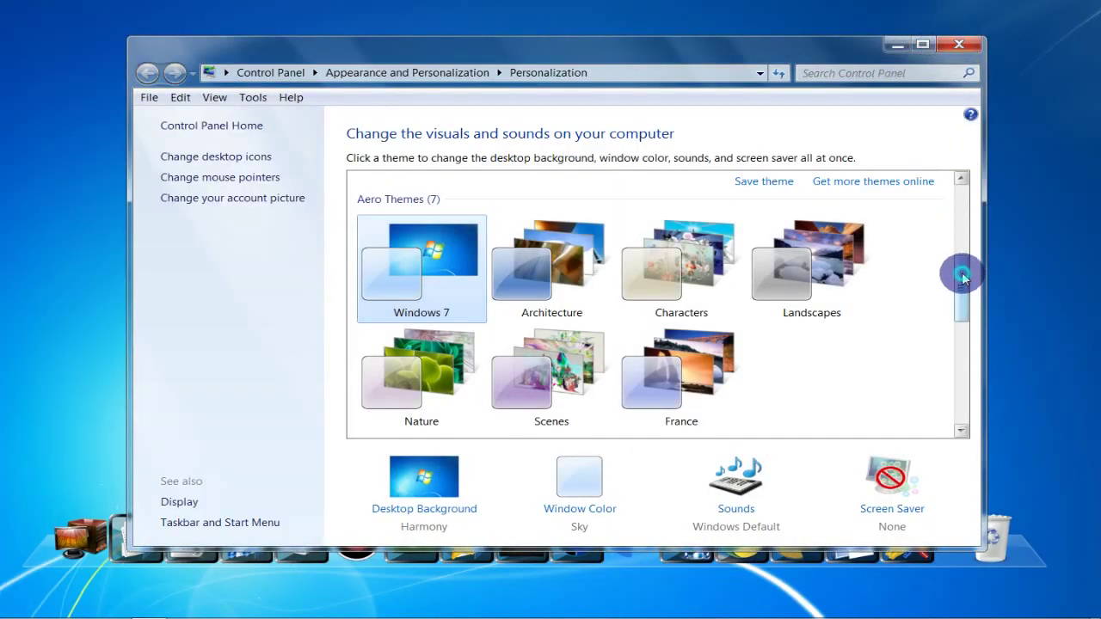
{"action": "left_click_drag", "start_coordinate": [962, 275], "coordinate": [965, 320]}
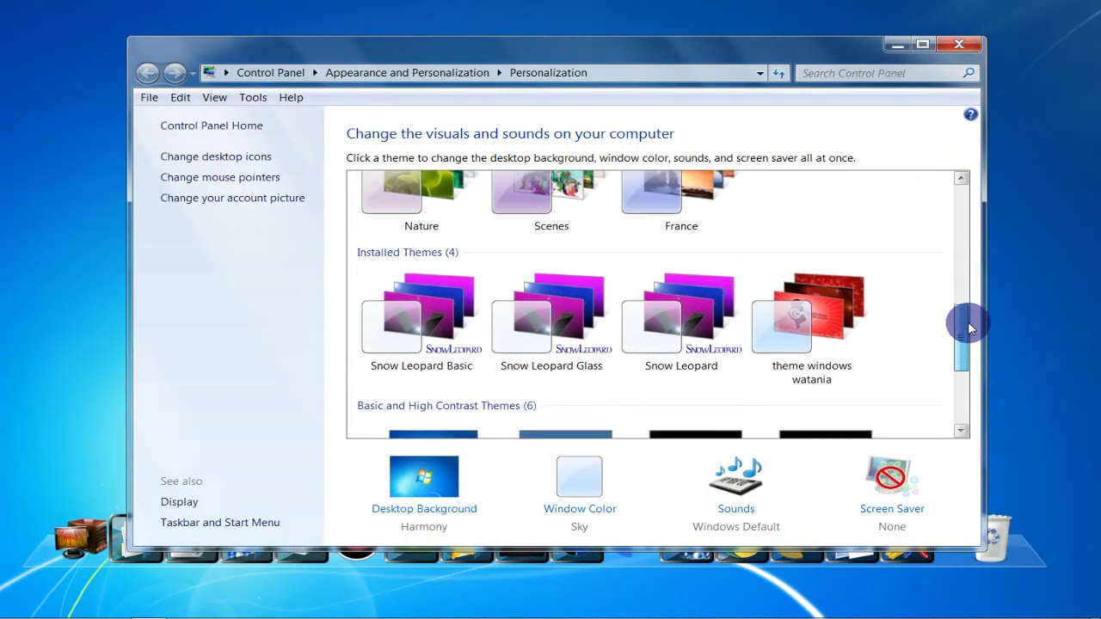
{"action": "left_click", "coordinate": [565, 330]}
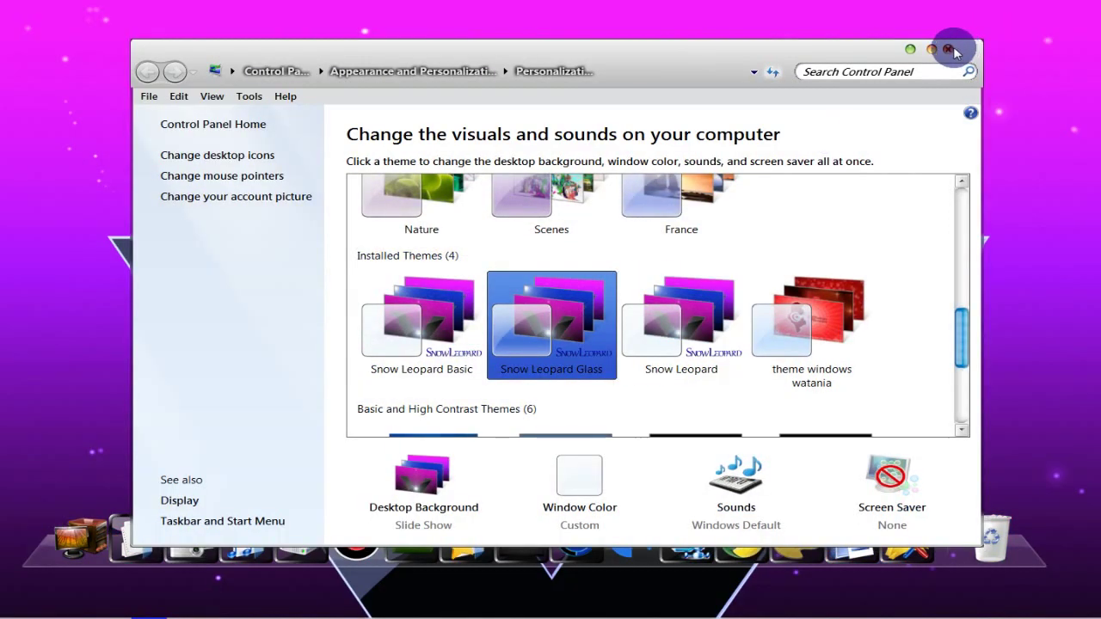
{"action": "left_click", "coordinate": [948, 49]}
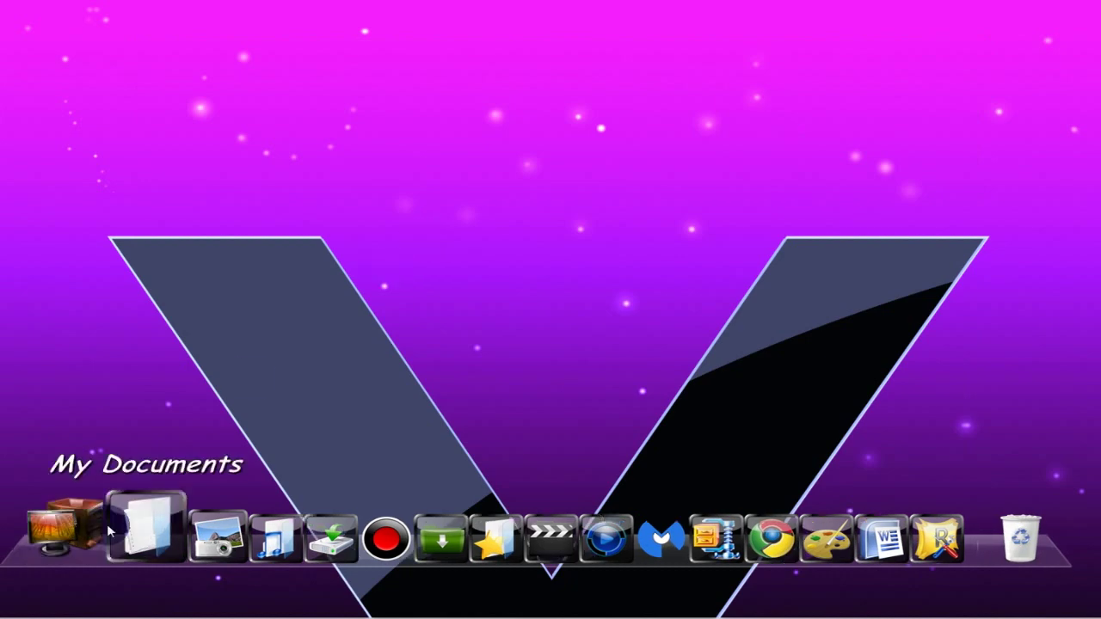
{"action": "left_click", "coordinate": [83, 538]}
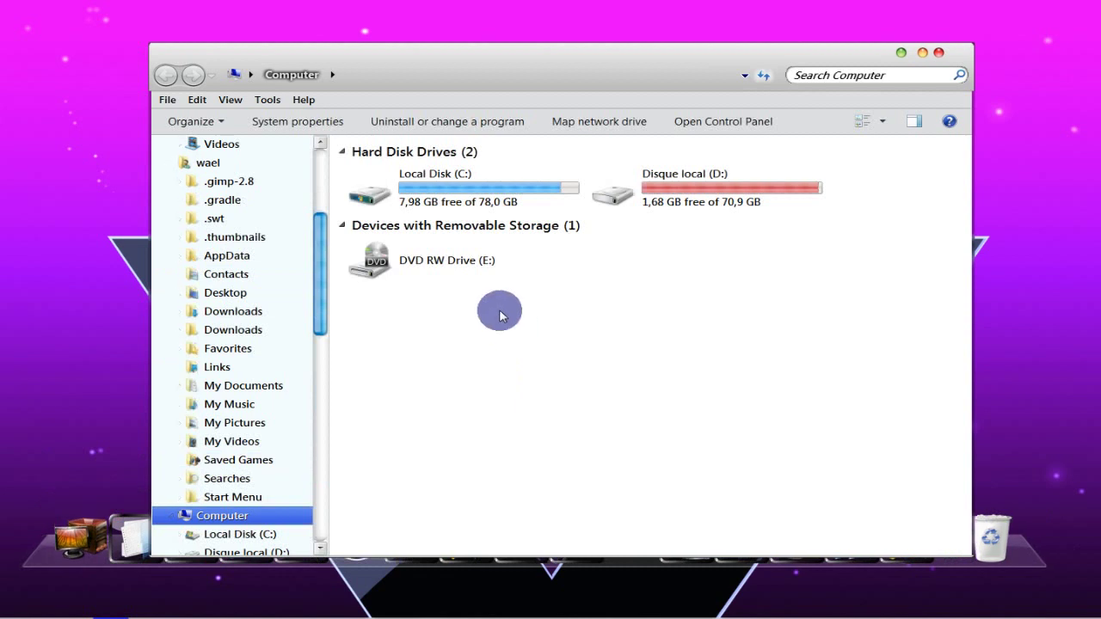
{"action": "left_click", "coordinate": [478, 207]}
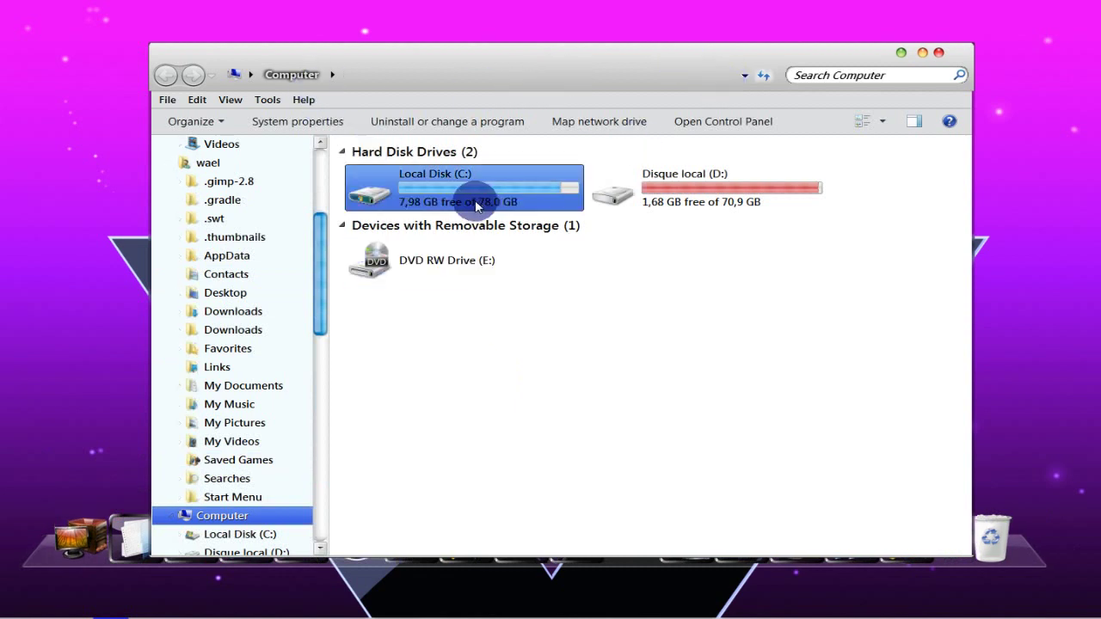
{"action": "left_click_drag", "start_coordinate": [315, 295], "coordinate": [317, 197]}
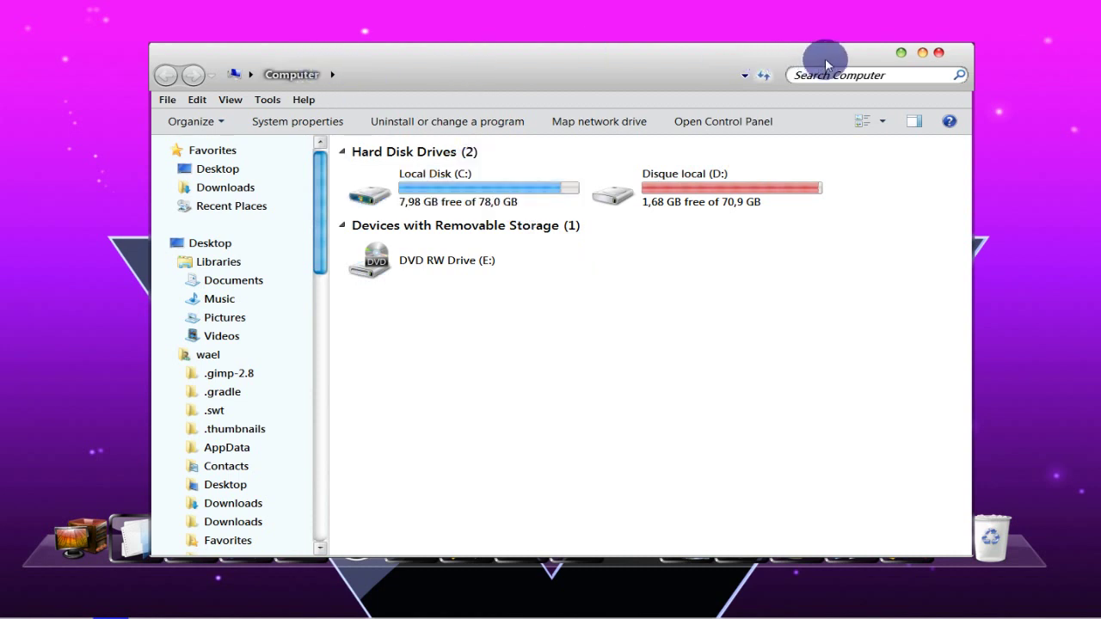
{"action": "left_click", "coordinate": [939, 55]}
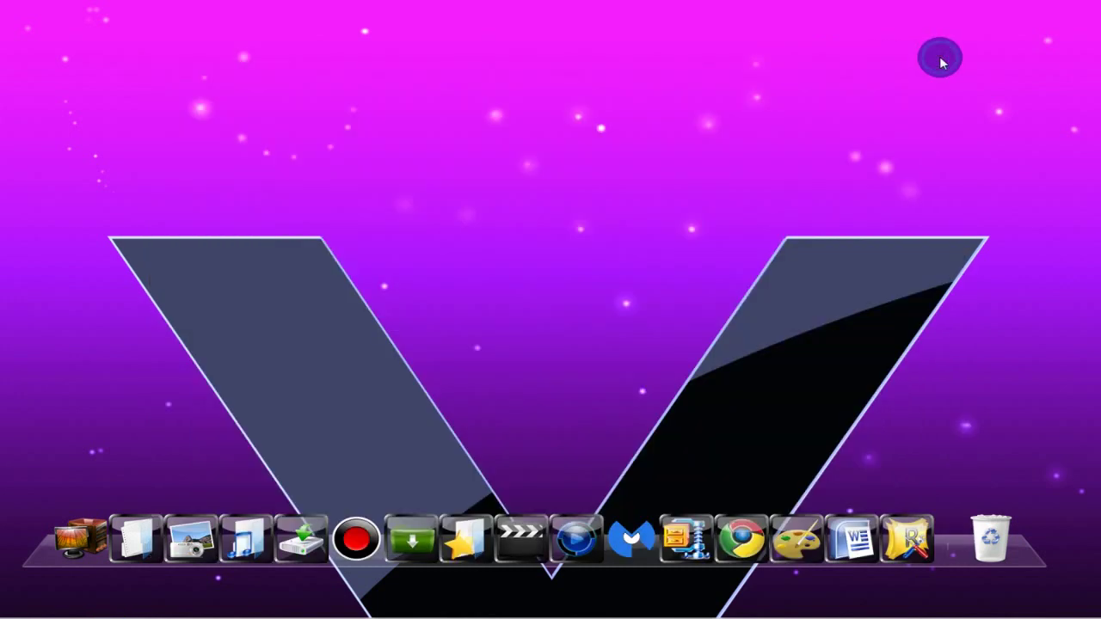